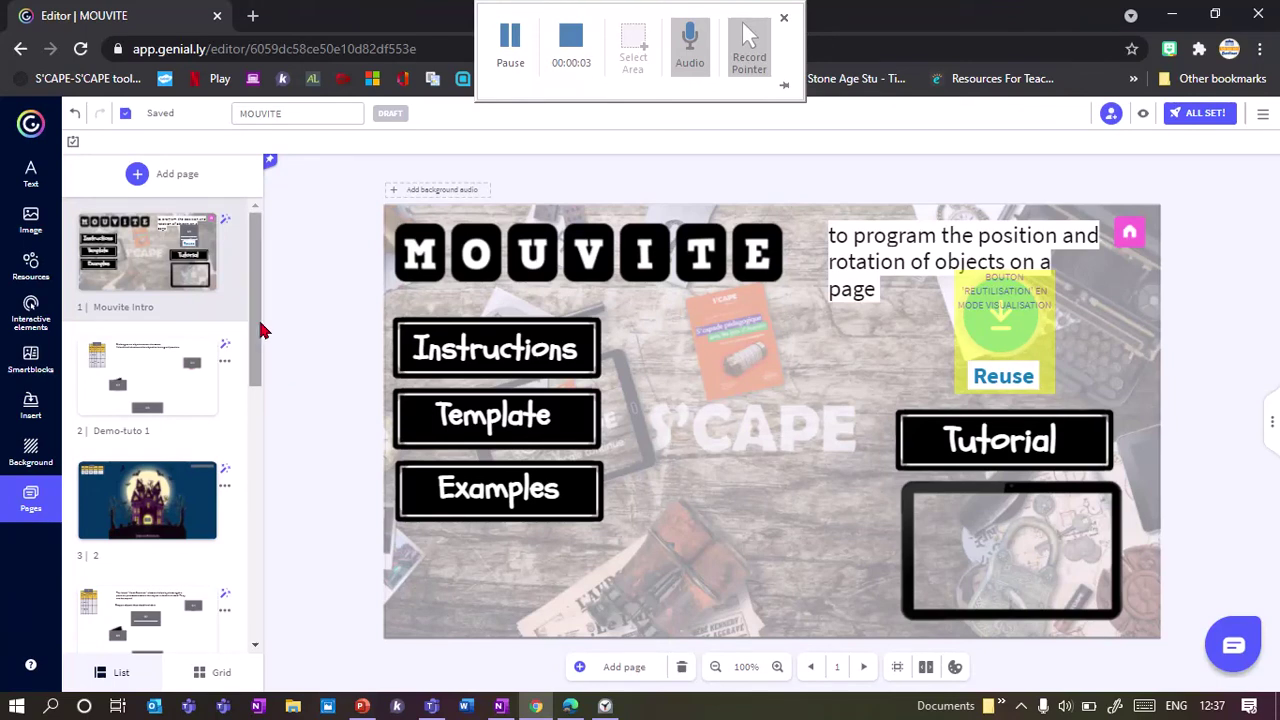
- Select the page 2 Demo-tuto 1 thumbnail and start its preview
{"action": "scroll", "coordinate": [260, 370], "scroll_direction": "down", "scroll_amount": 1}
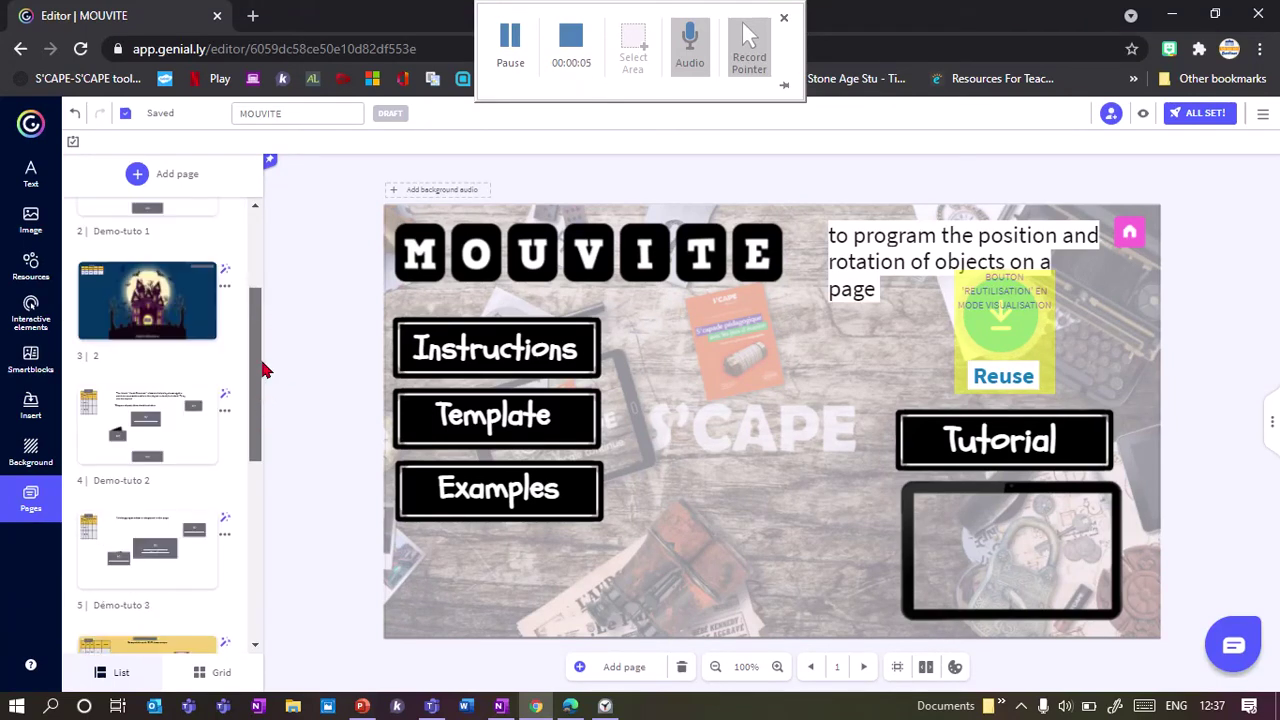
{"action": "scroll", "coordinate": [257, 309], "scroll_direction": "up", "scroll_amount": 1}
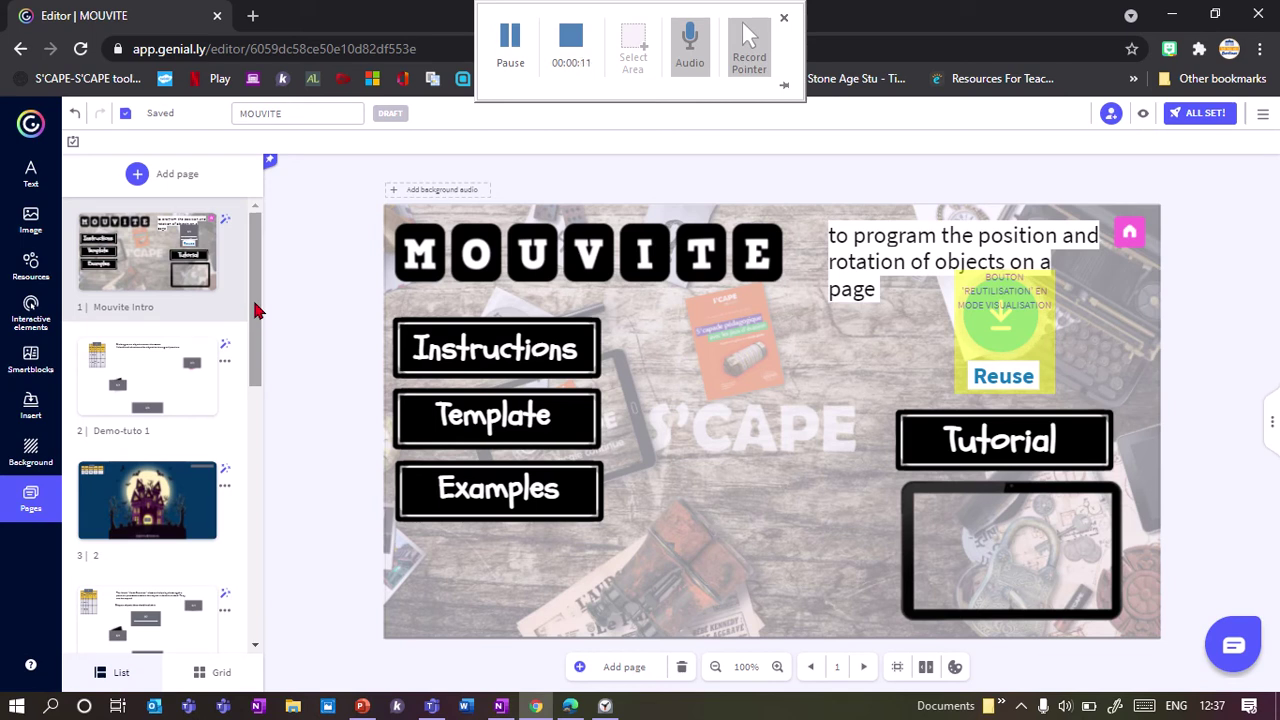
{"action": "left_click", "coordinate": [165, 374]}
{"action": "left_click", "coordinate": [1143, 113]}
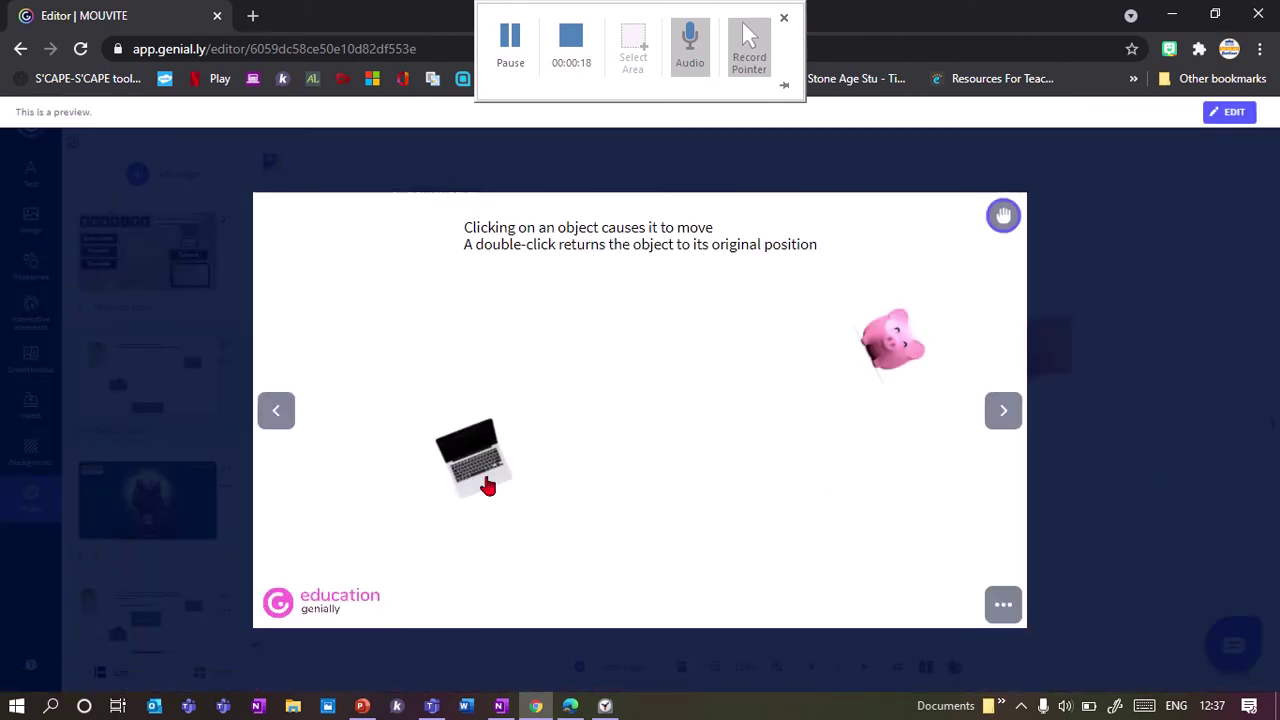
- Make the laptop and pig fly, reset the laptop by double-click, then advance to the haunted castle page
{"action": "left_click", "coordinate": [484, 481]}
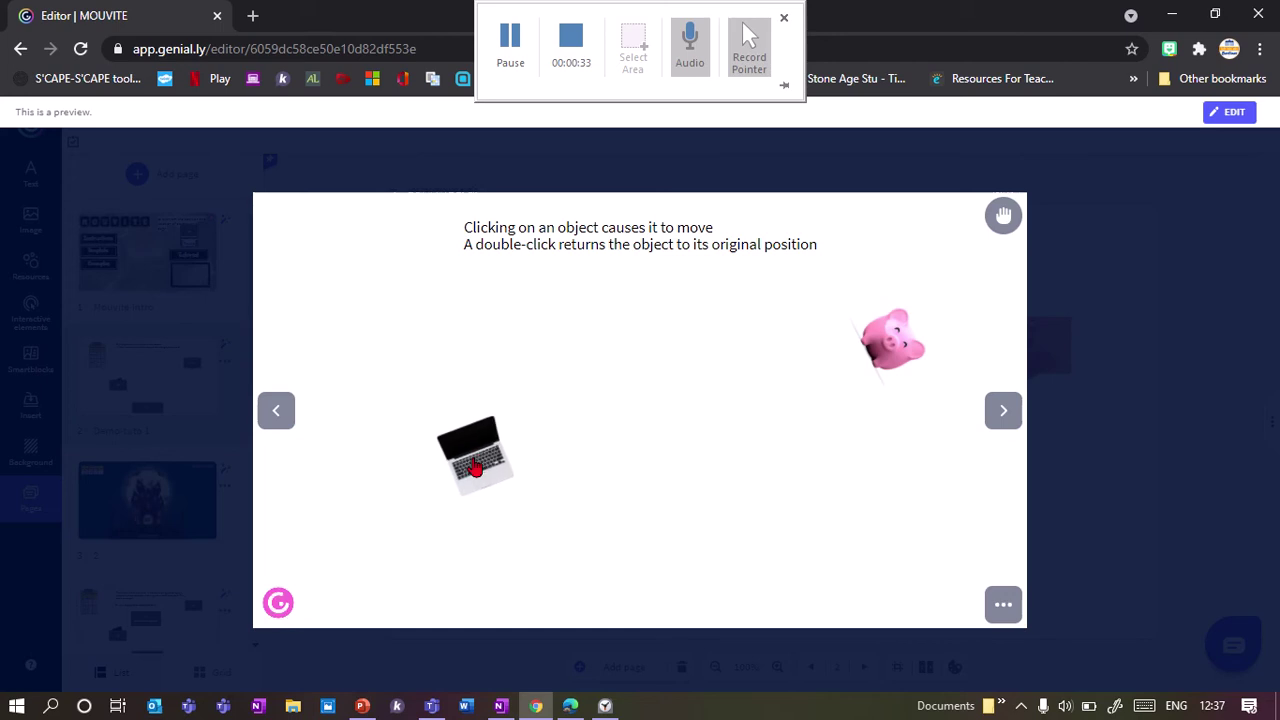
{"action": "double_click", "coordinate": [475, 466]}
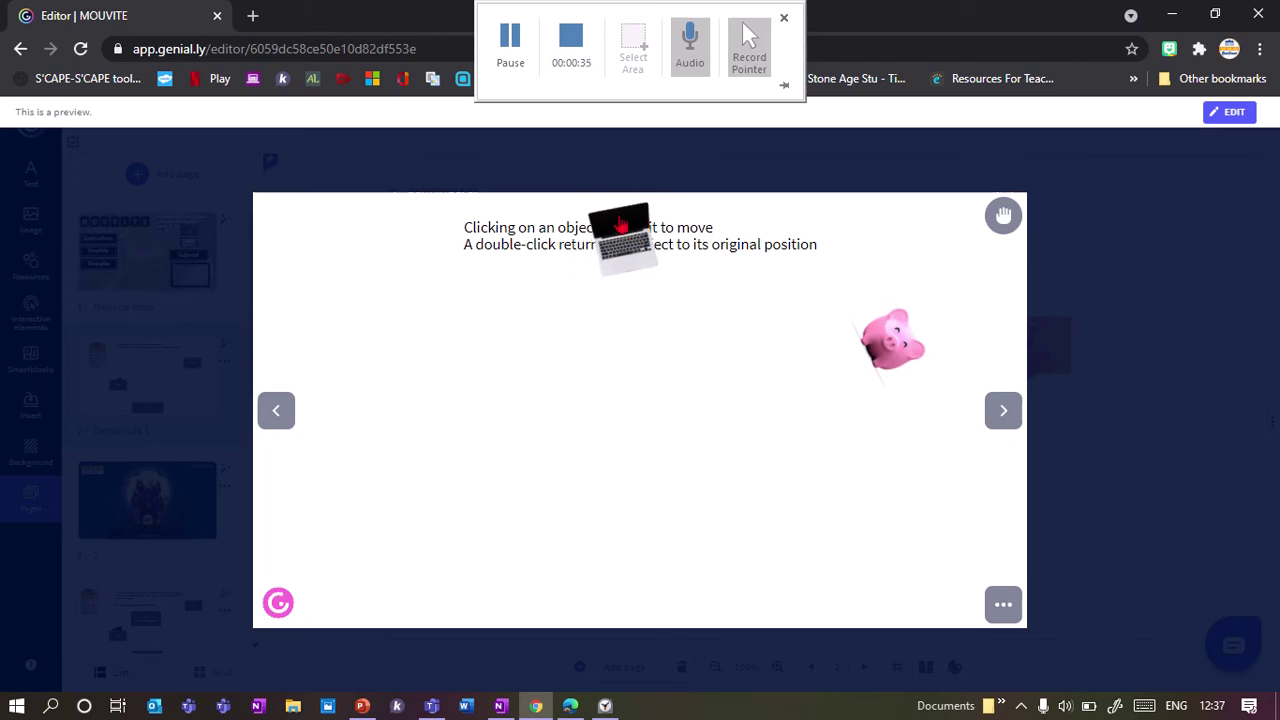
{"action": "left_click", "coordinate": [895, 345]}
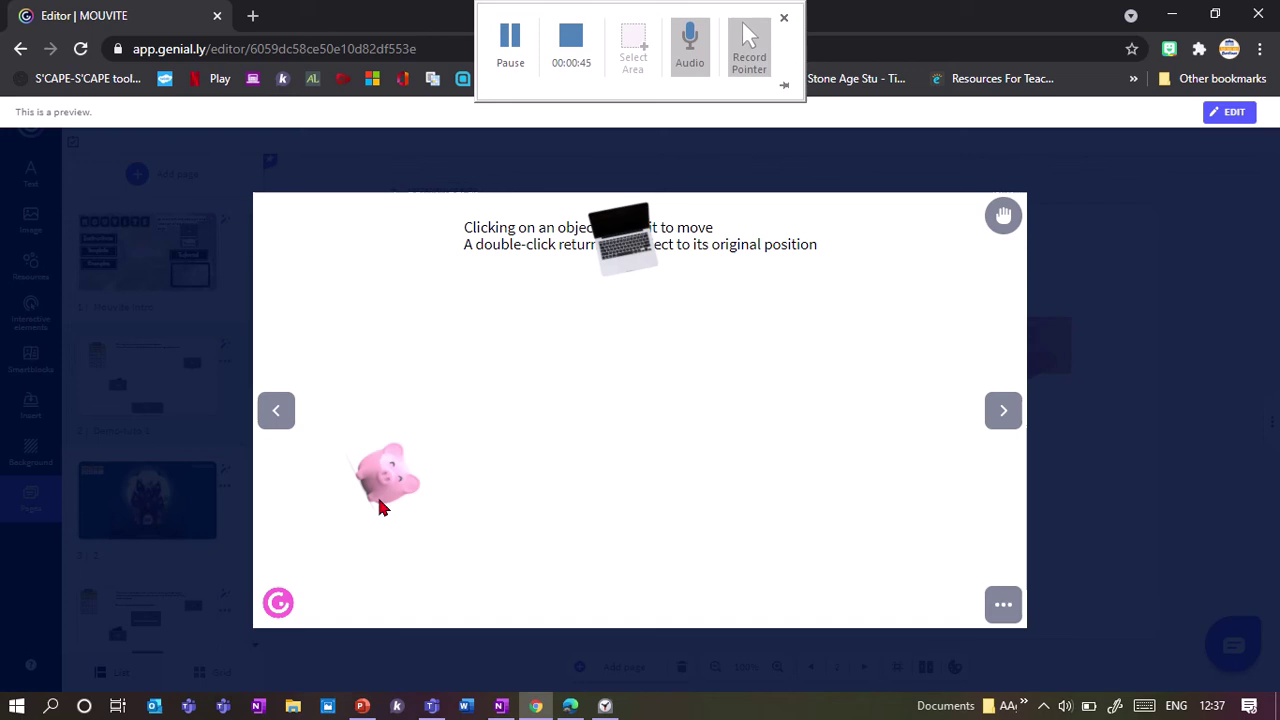
{"action": "left_click", "coordinate": [380, 500]}
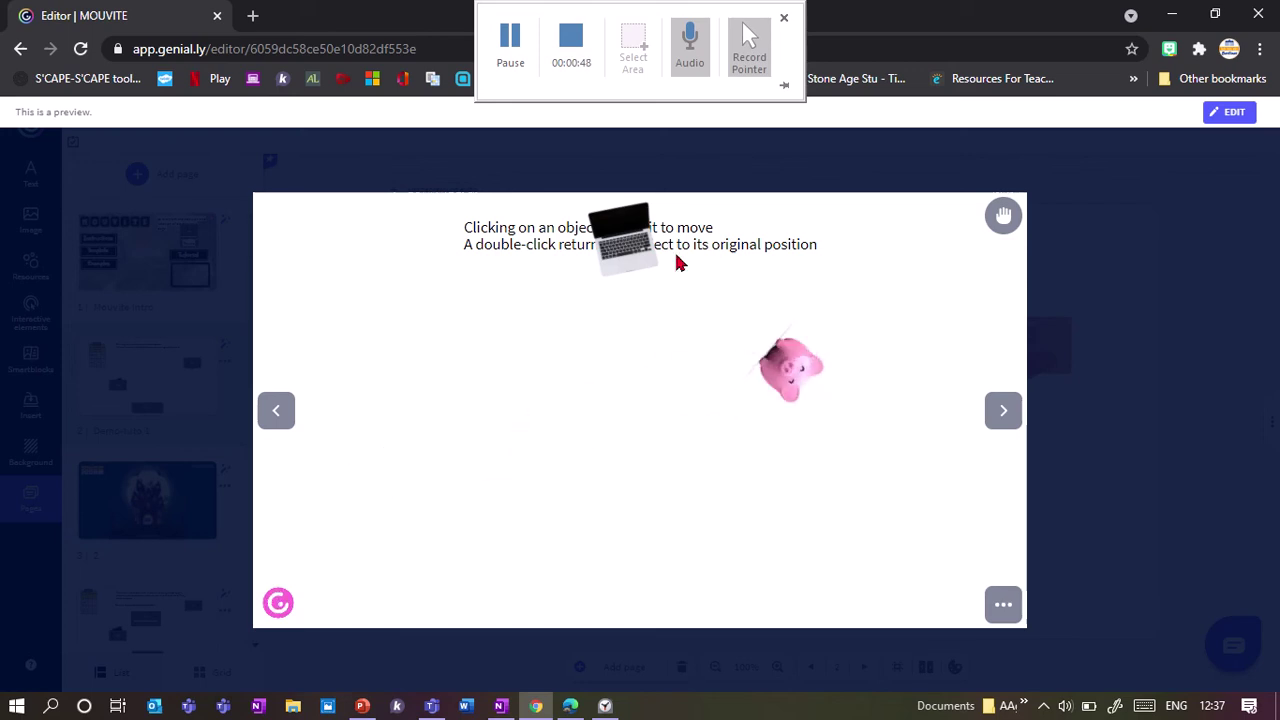
{"action": "left_click", "coordinate": [624, 258]}
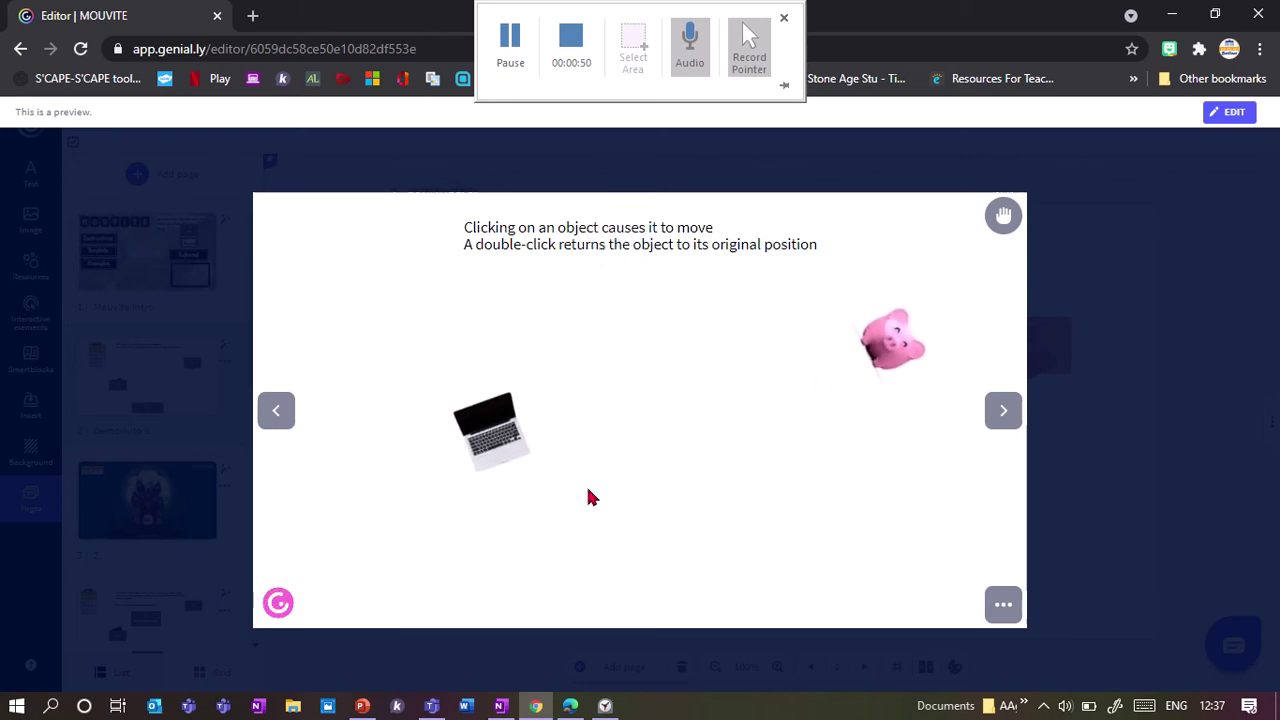
{"action": "left_click", "coordinate": [487, 463]}
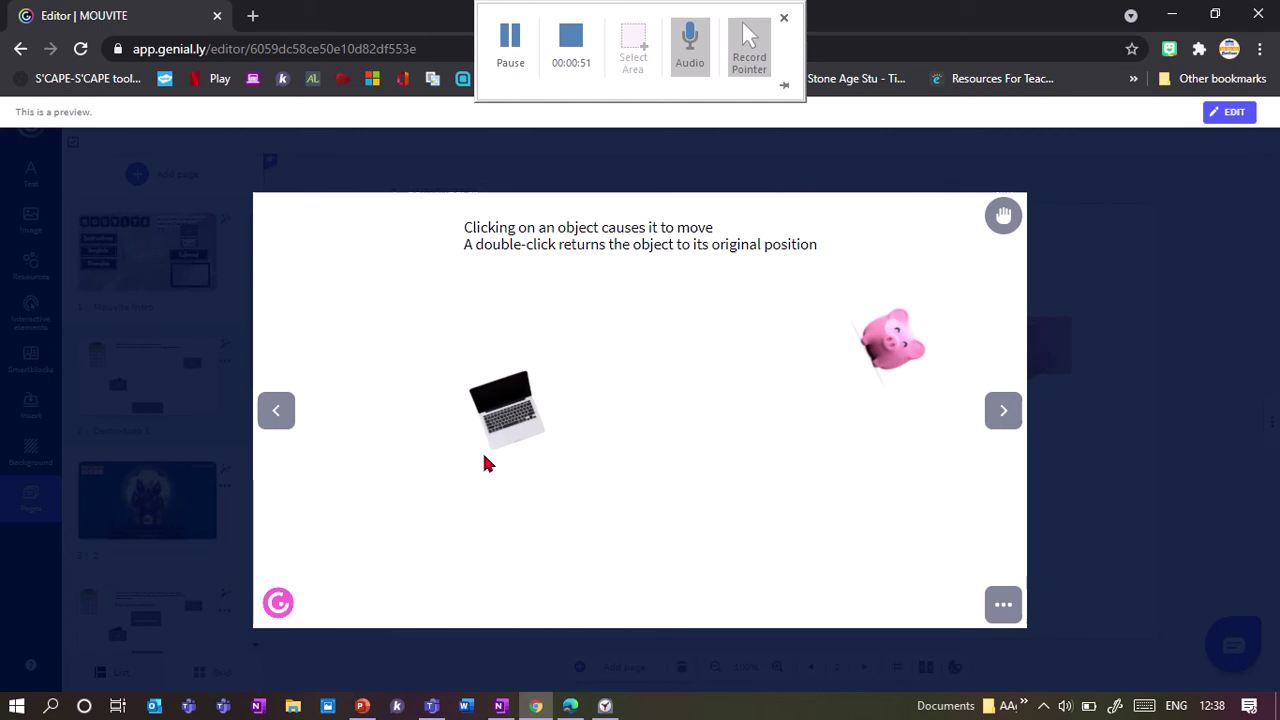
{"action": "left_click", "coordinate": [1005, 414]}
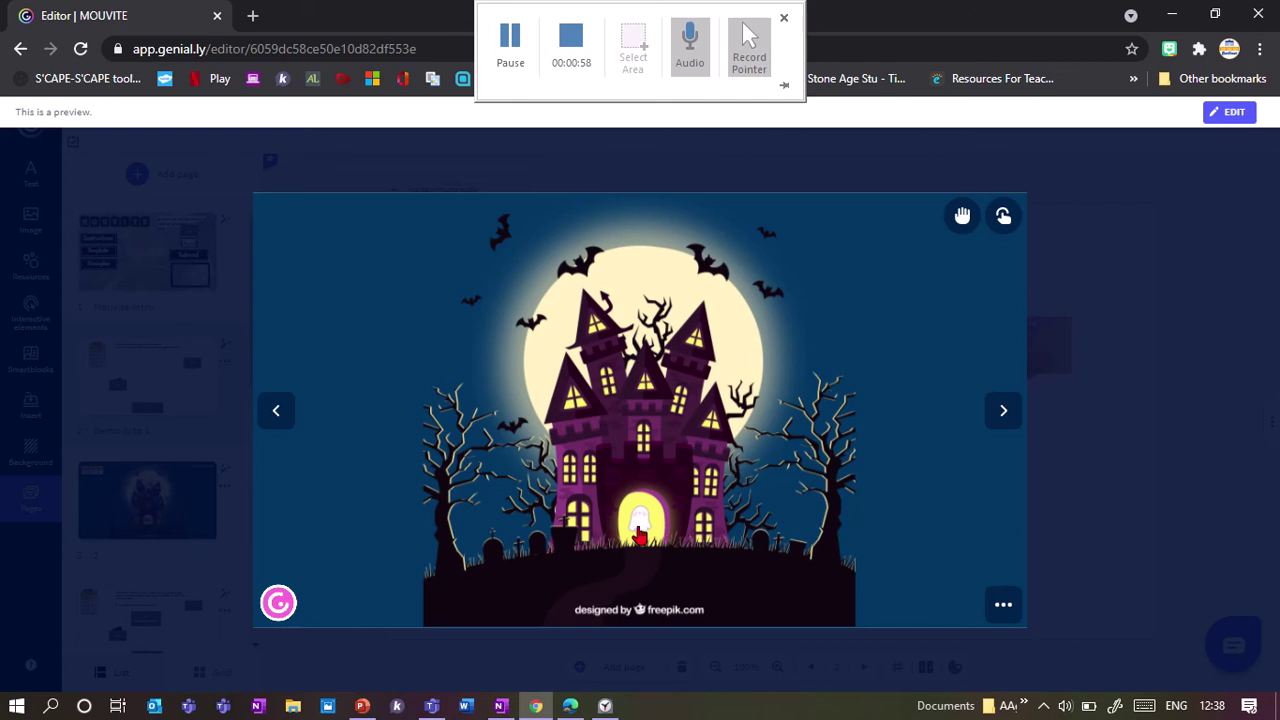
- Drag the ghost, open and close its key message, advance a page, then exit the preview
{"action": "left_click_drag", "start_coordinate": [641, 538], "coordinate": [458, 603]}
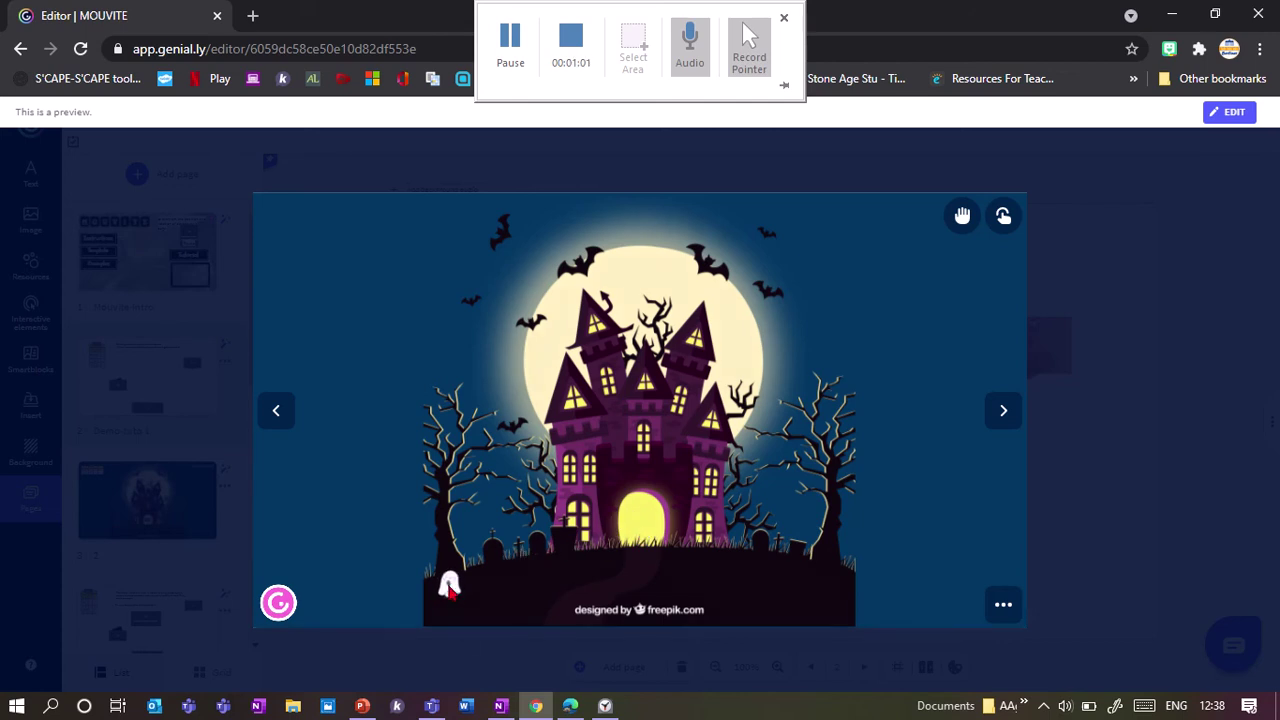
{"action": "left_click", "coordinate": [449, 590]}
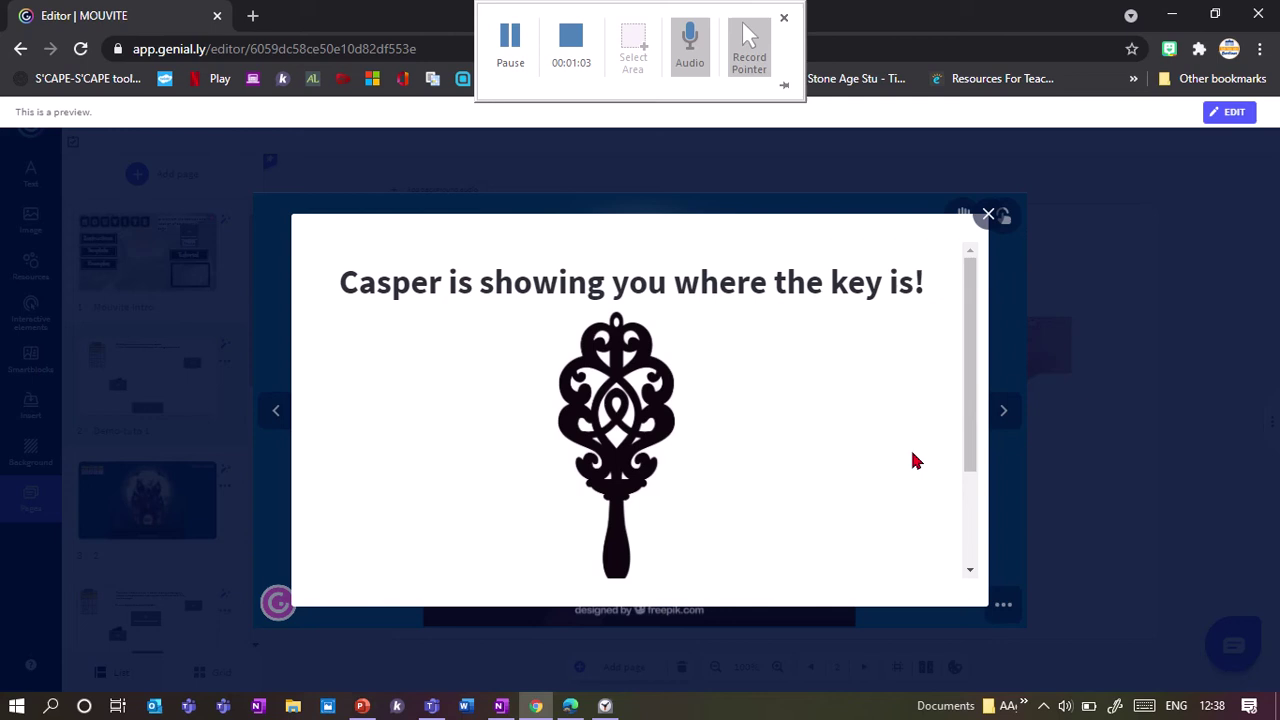
{"action": "left_click_drag", "start_coordinate": [974, 400], "coordinate": [983, 268]}
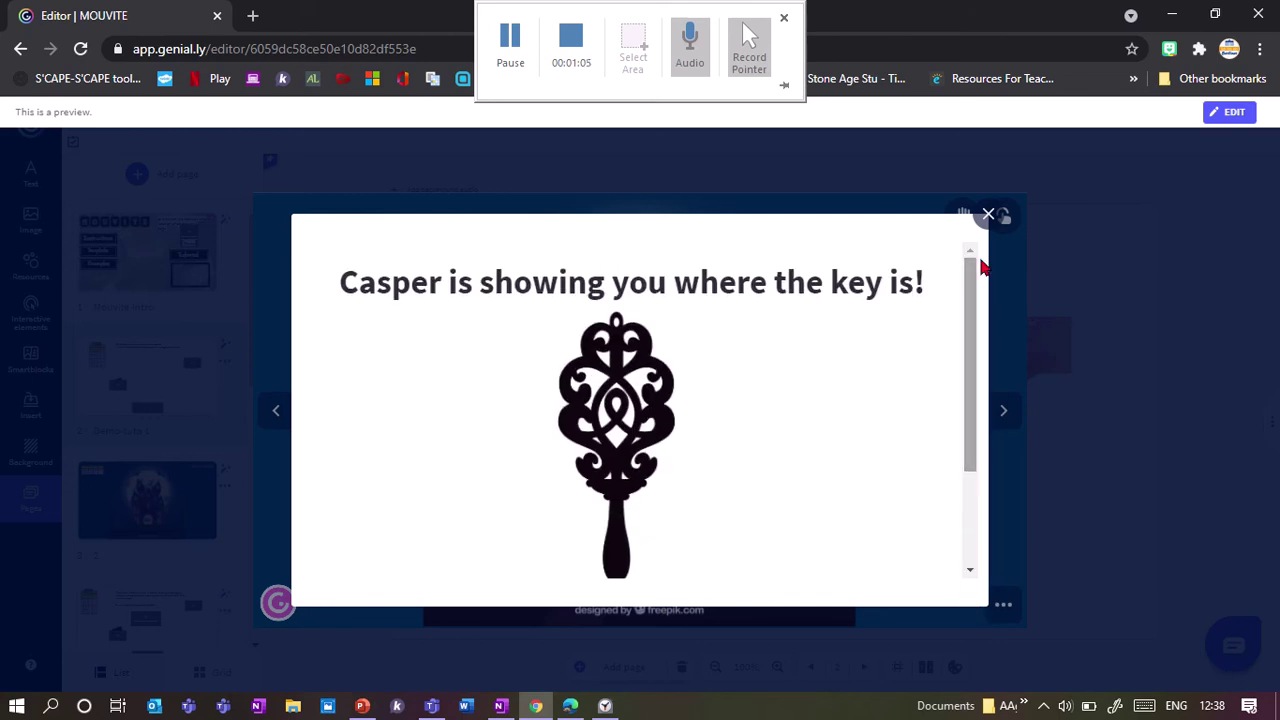
{"action": "left_click", "coordinate": [988, 214]}
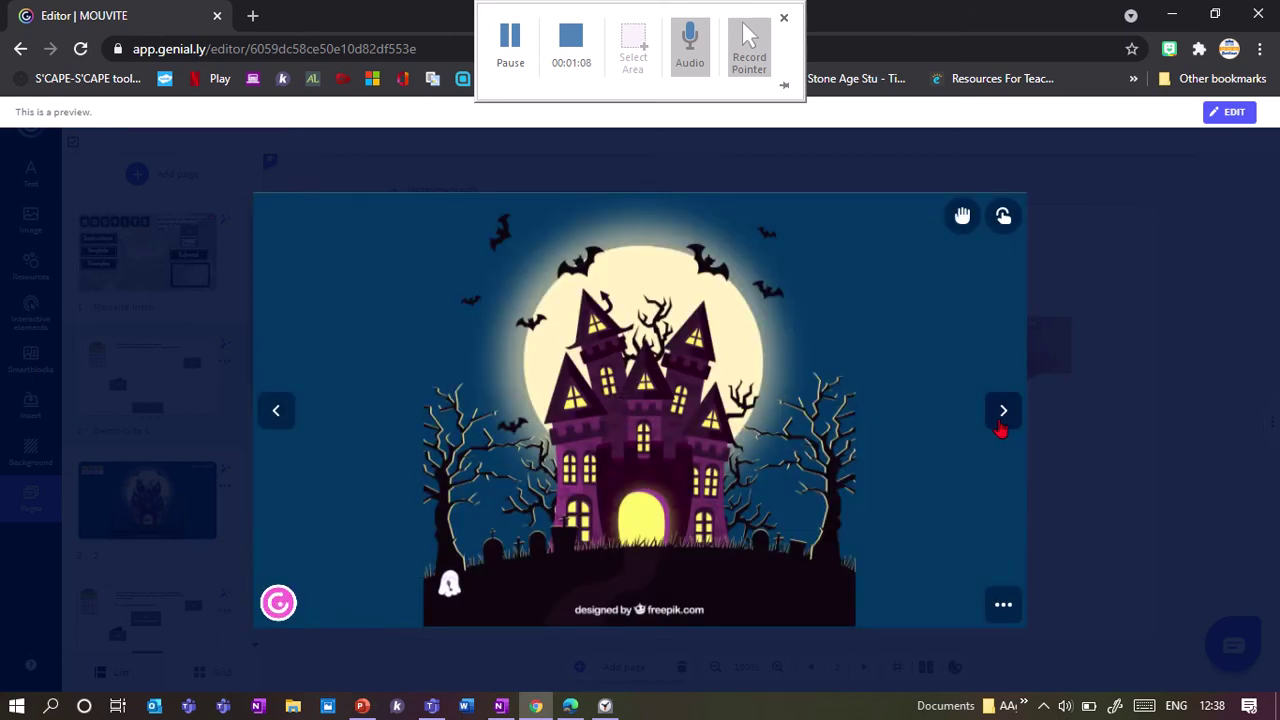
{"action": "left_click", "coordinate": [1001, 425]}
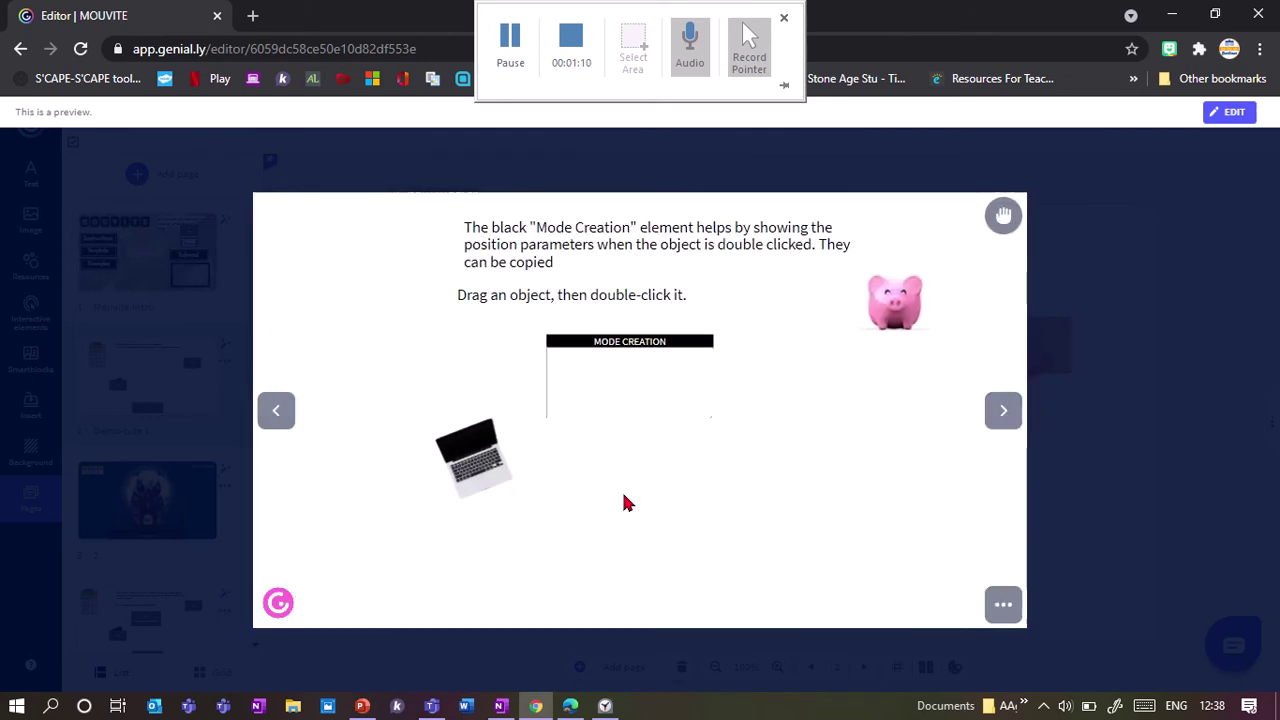
{"action": "key", "text": "Escape"}
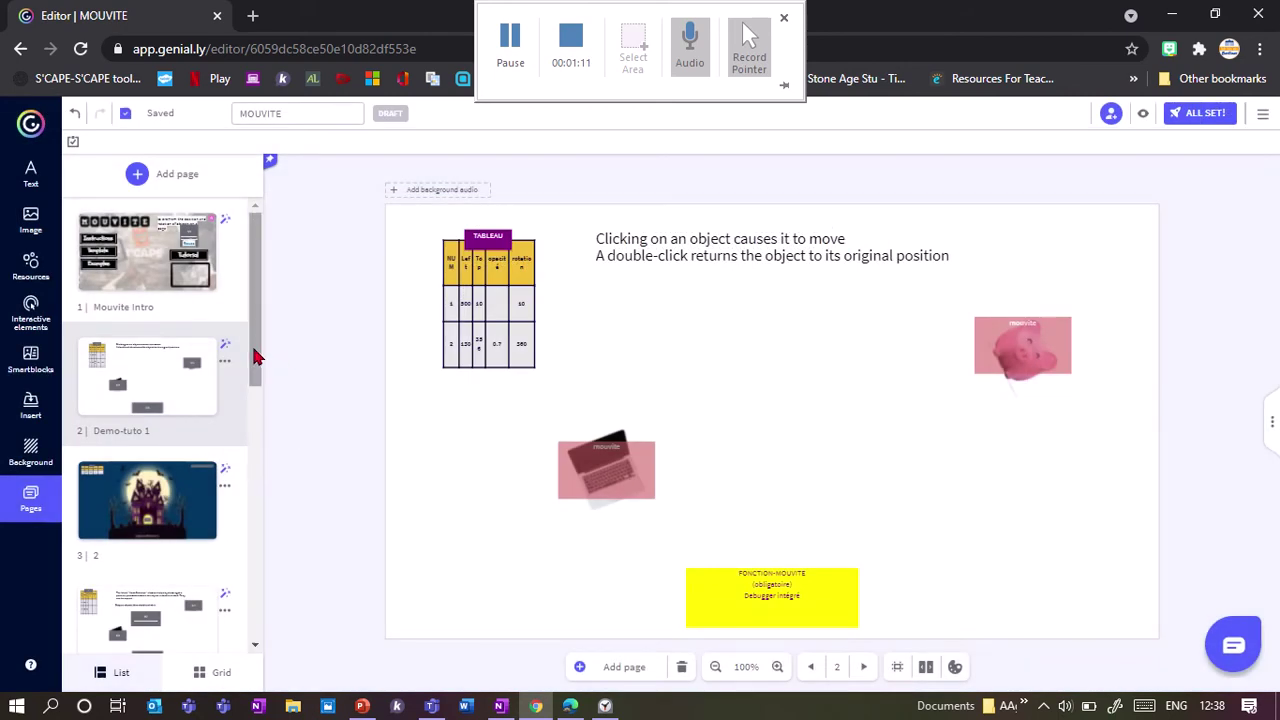
- Copy the four template objects from page 8 and paste them onto page 9
{"action": "left_click_drag", "start_coordinate": [255, 357], "coordinate": [255, 617]}
{"action": "left_click", "coordinate": [140, 479]}
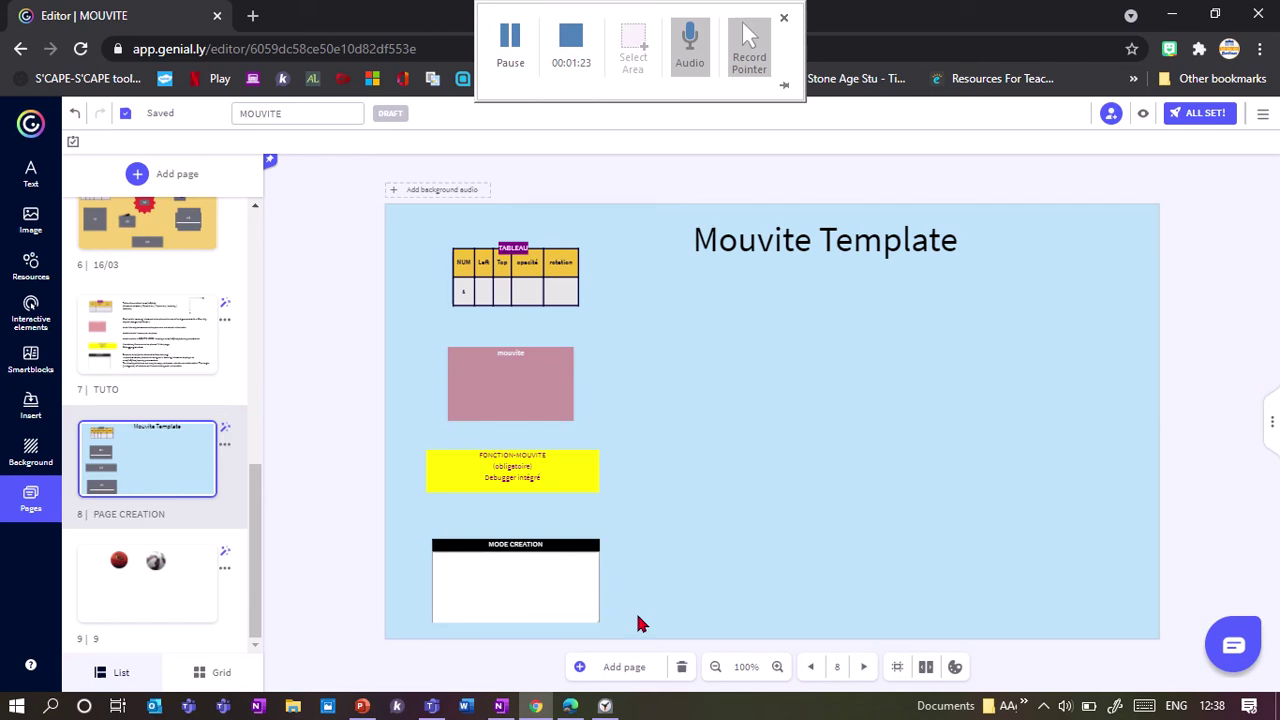
{"action": "left_click_drag", "start_coordinate": [638, 618], "coordinate": [447, 236]}
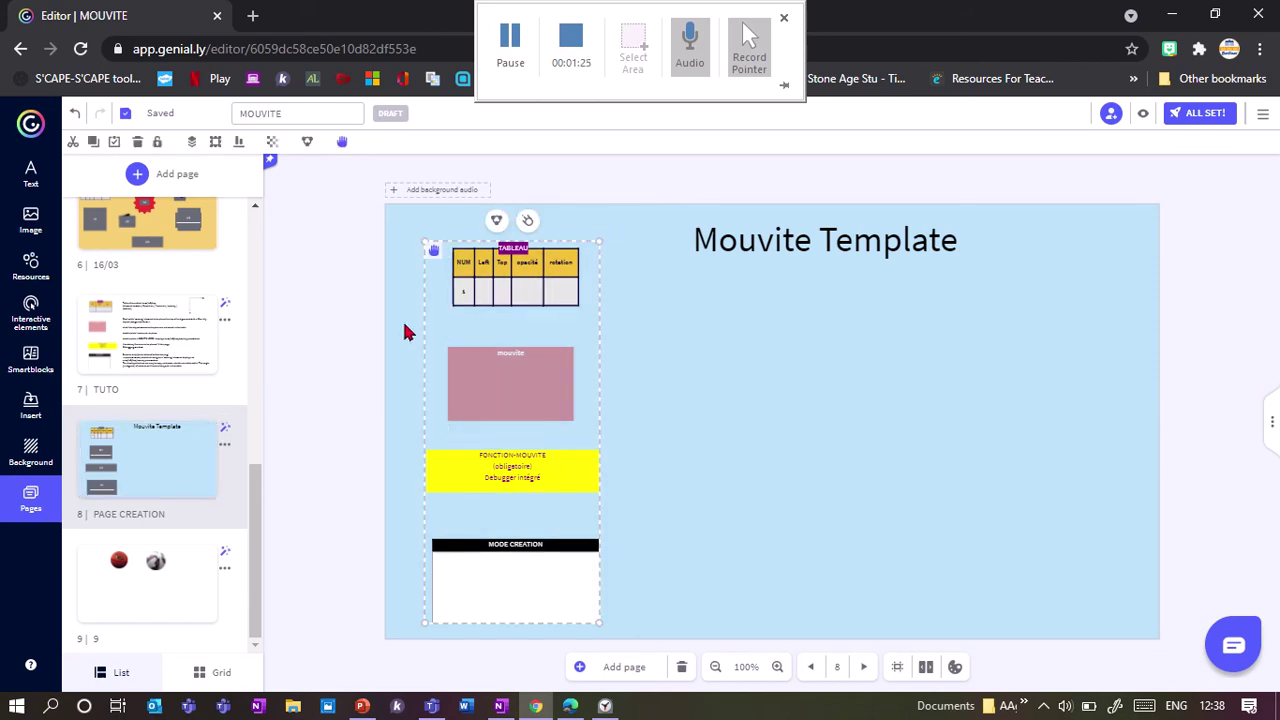
{"action": "left_click", "coordinate": [186, 594]}
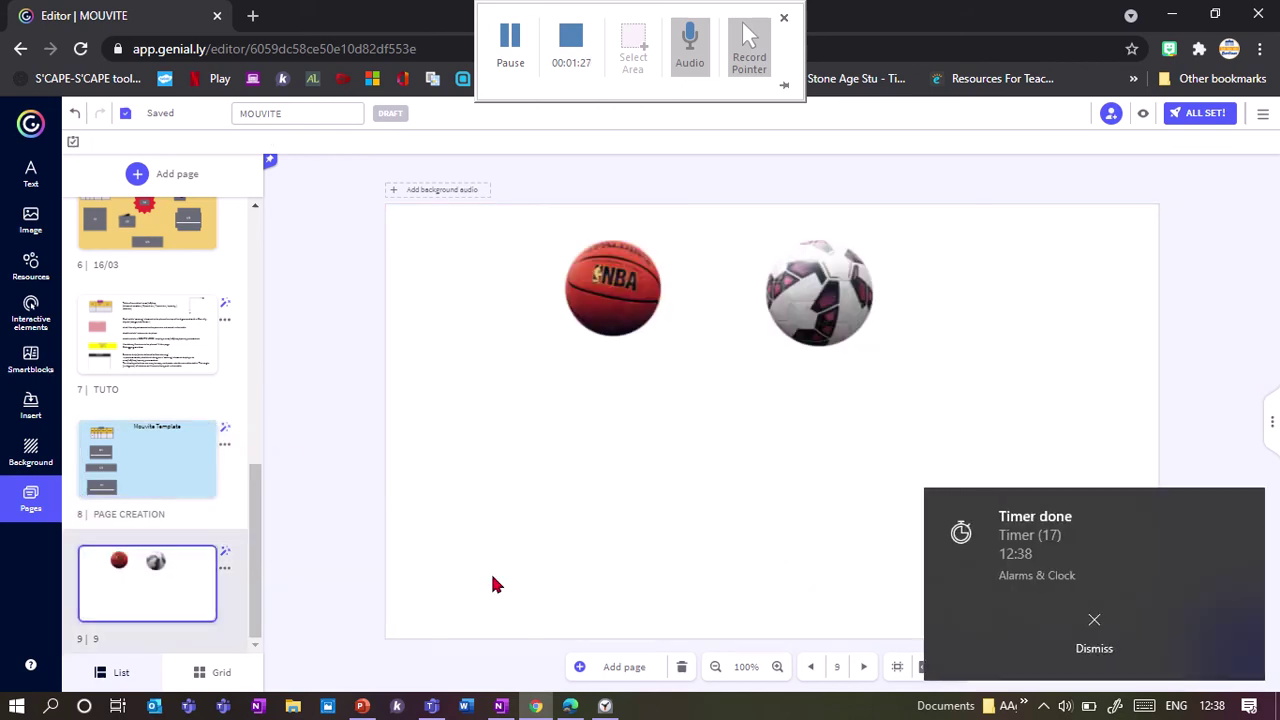
{"action": "key", "text": "ctrl+v"}
{"action": "left_click", "coordinate": [1040, 655]}
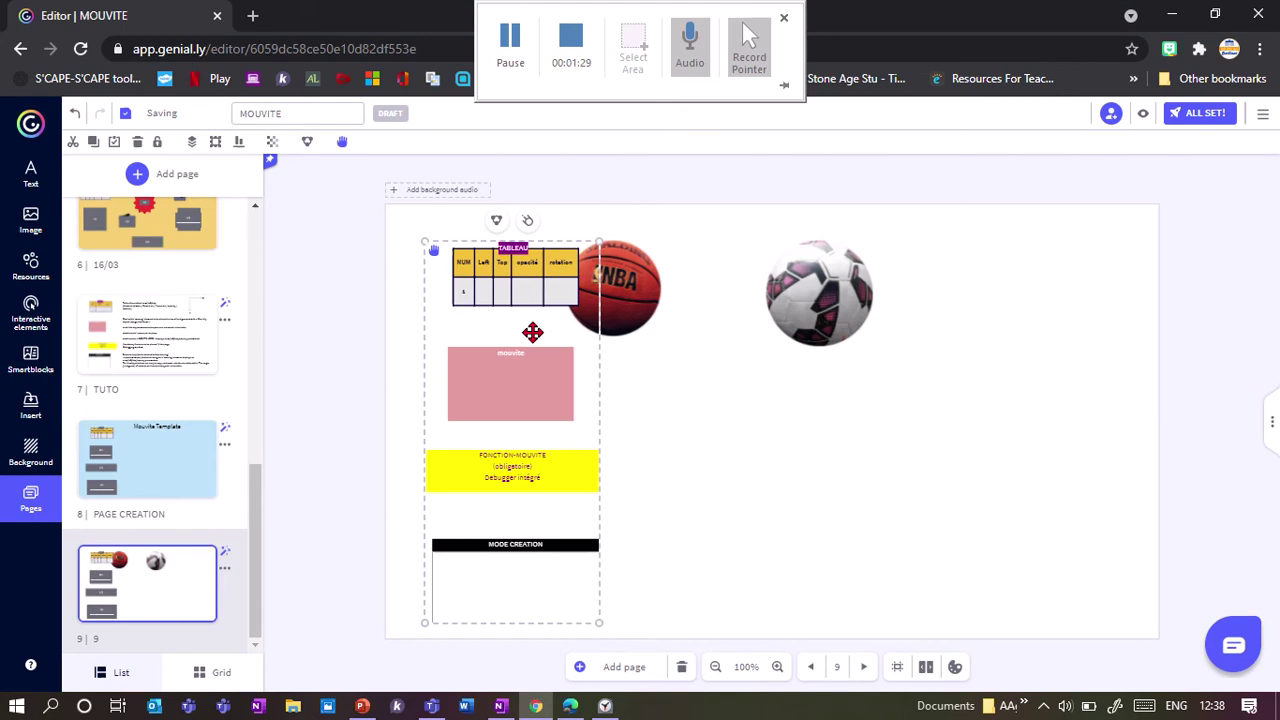
- Undo a stray basketball move and remove the pasted group from page 9
{"action": "left_click", "coordinate": [619, 367]}
{"action": "left_click_drag", "start_coordinate": [631, 296], "coordinate": [708, 319]}
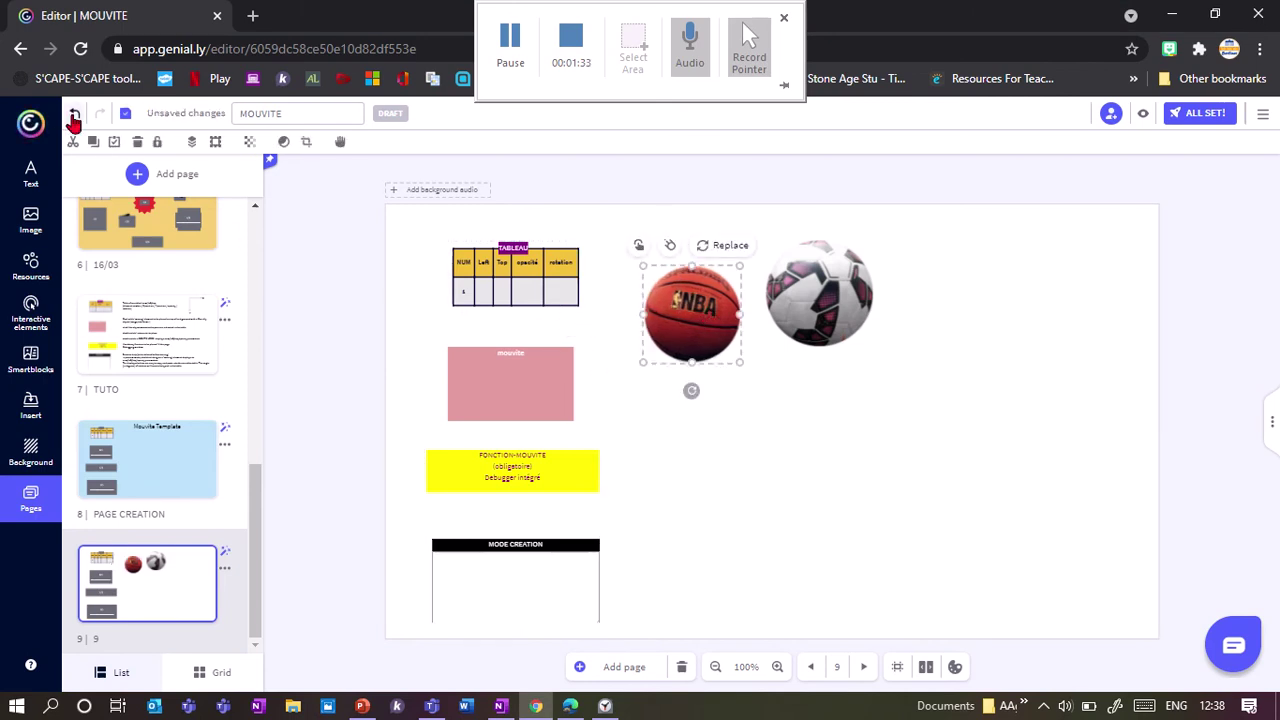
{"action": "left_click", "coordinate": [73, 118]}
{"action": "left_click", "coordinate": [73, 118]}
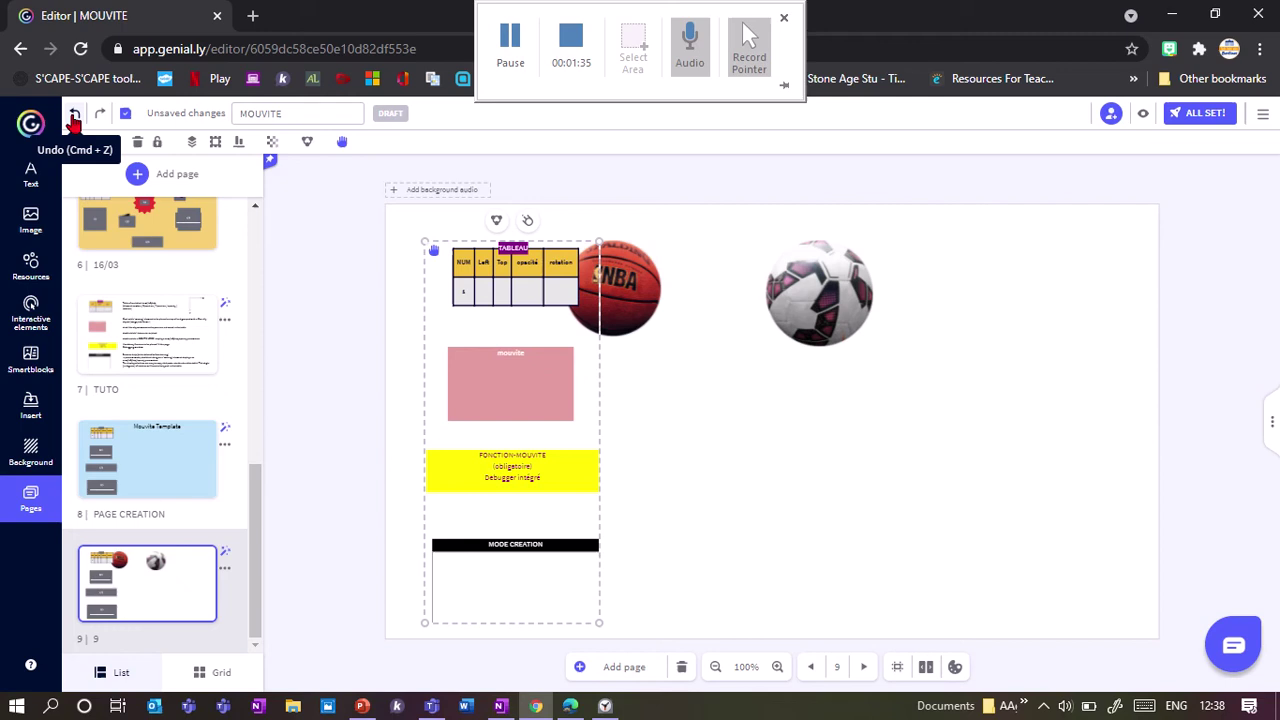
{"action": "left_click", "coordinate": [73, 118]}
- Reselect the four template objects on page 8 and paste them onto page 9 again
{"action": "left_click", "coordinate": [143, 475]}
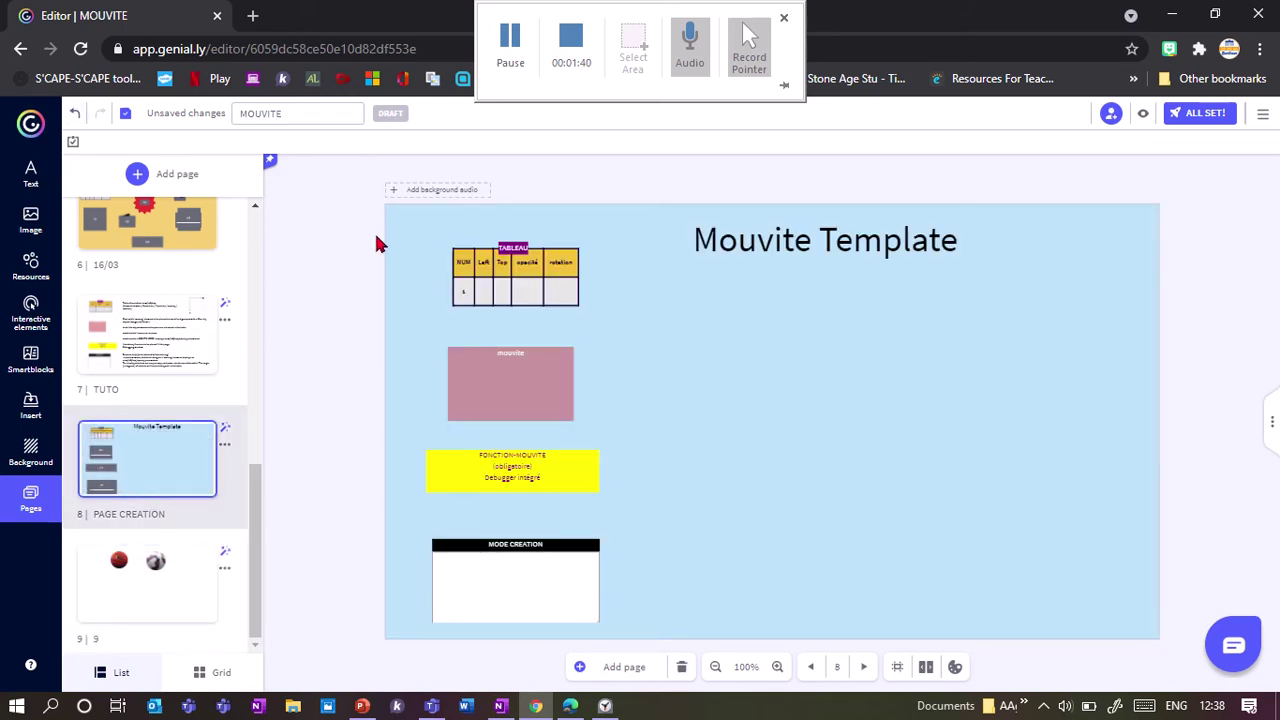
{"action": "left_click_drag", "start_coordinate": [378, 224], "coordinate": [625, 635]}
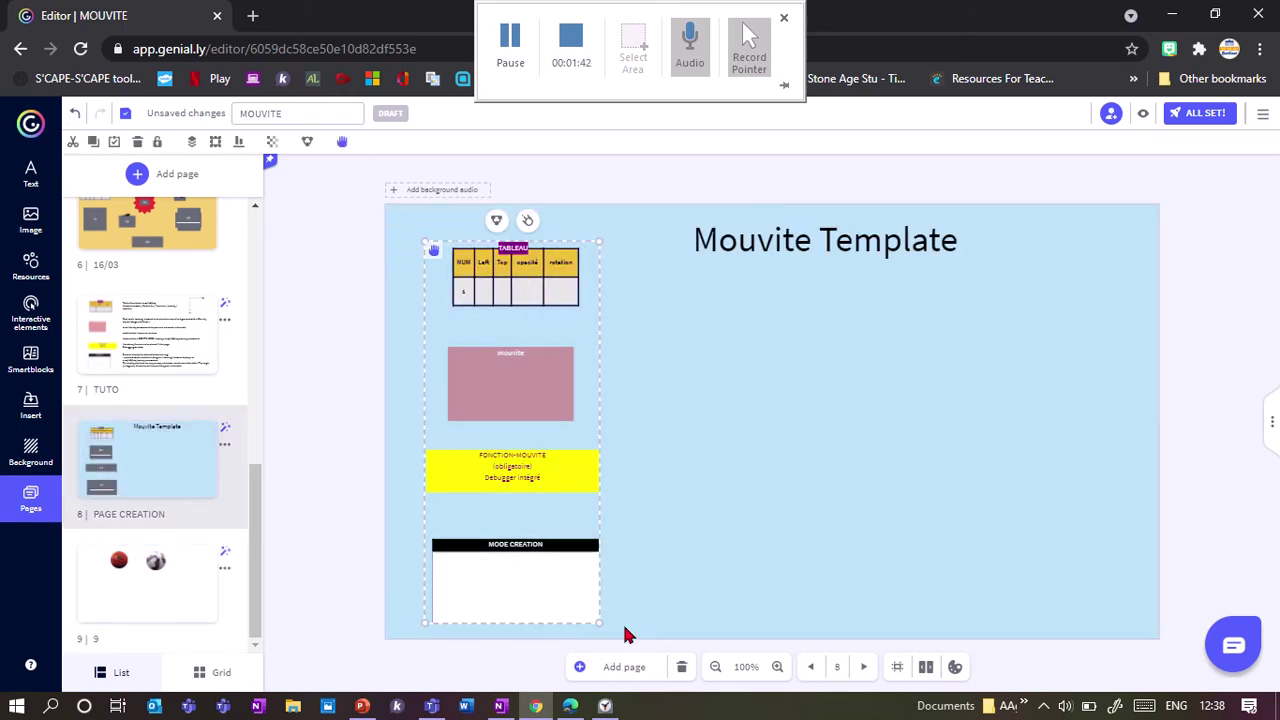
{"action": "left_click", "coordinate": [160, 600]}
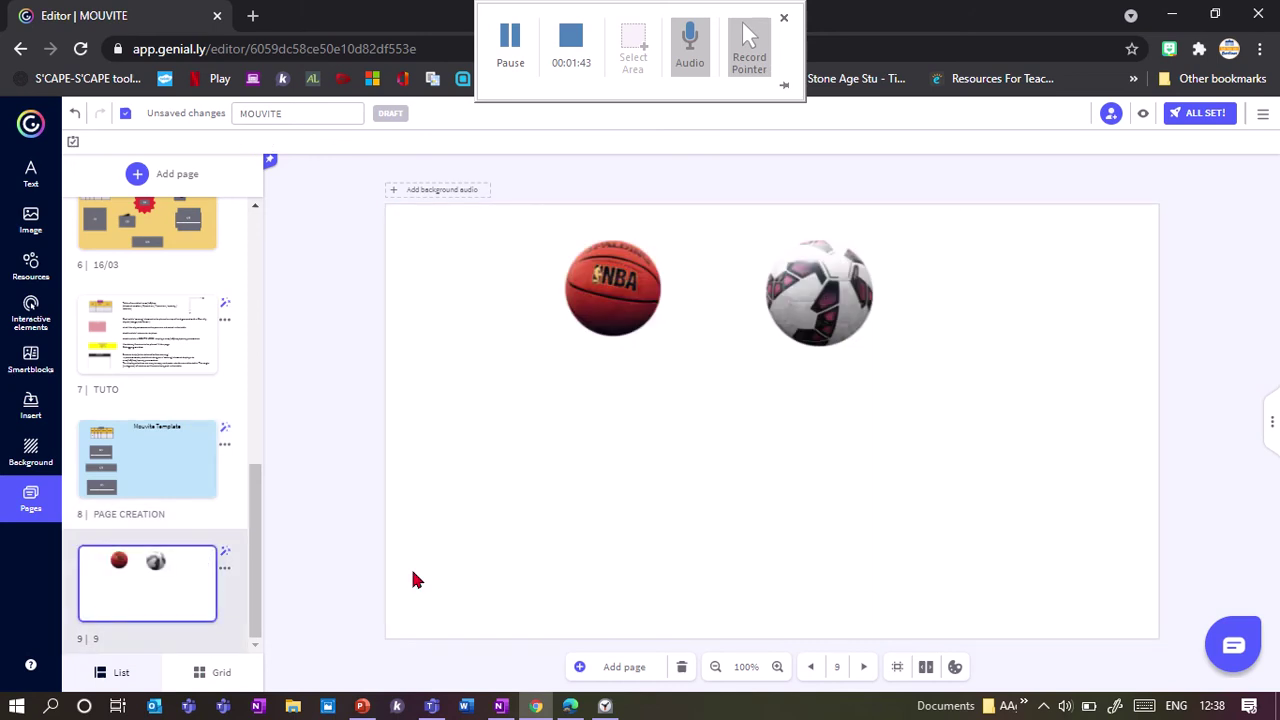
{"action": "key", "text": "ctrl+v"}
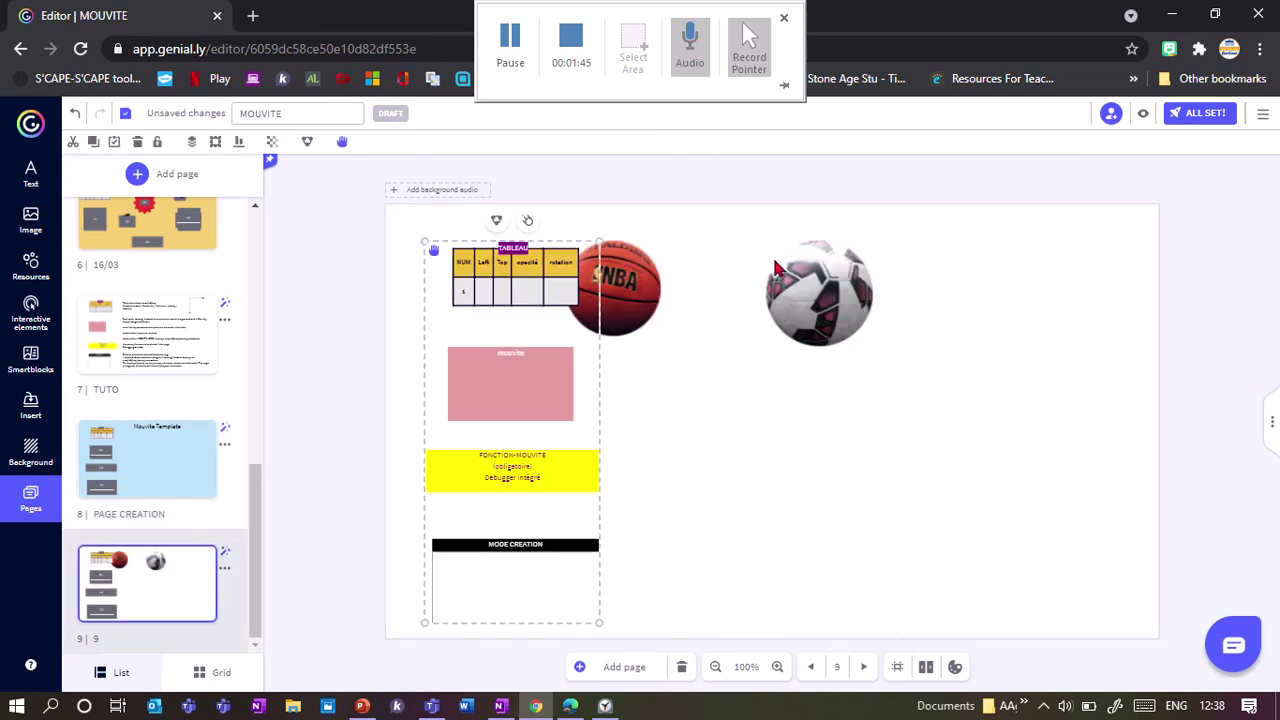
- Shift both balls right and place the pink mouvite rectangle over the basketball
{"action": "left_click_drag", "start_coordinate": [597, 290], "coordinate": [695, 292]}
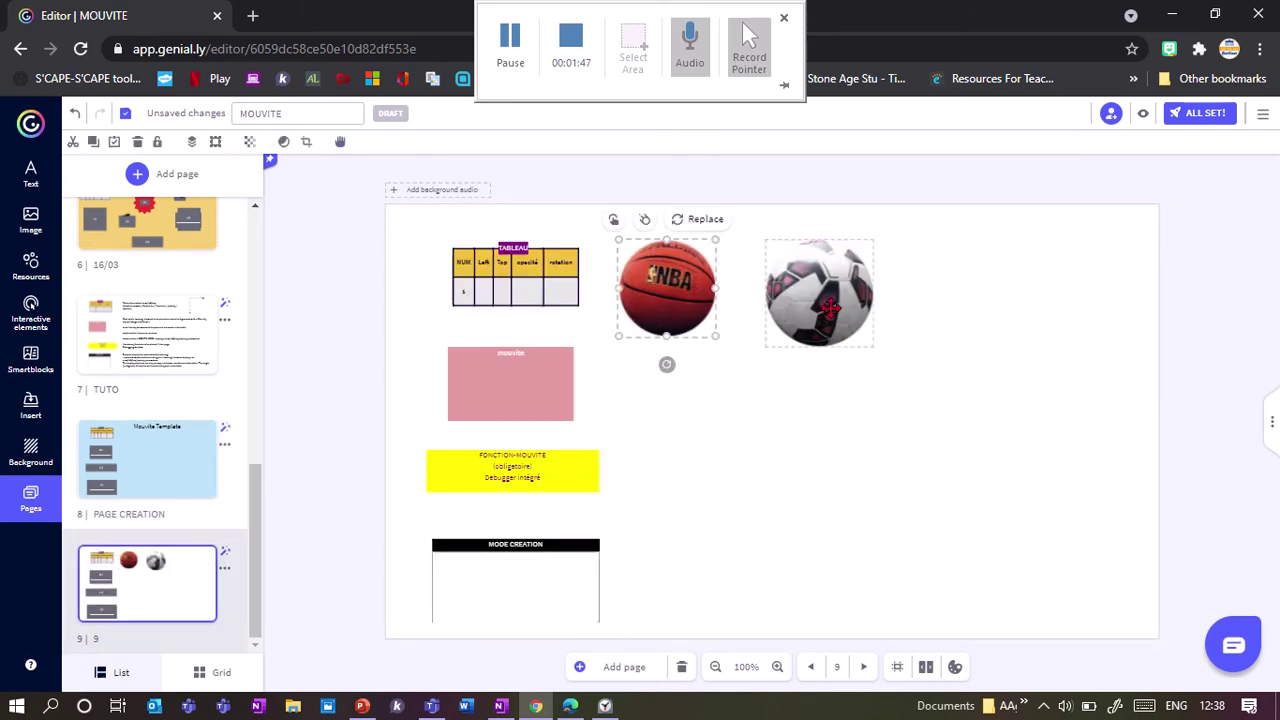
{"action": "left_click_drag", "start_coordinate": [830, 307], "coordinate": [898, 304]}
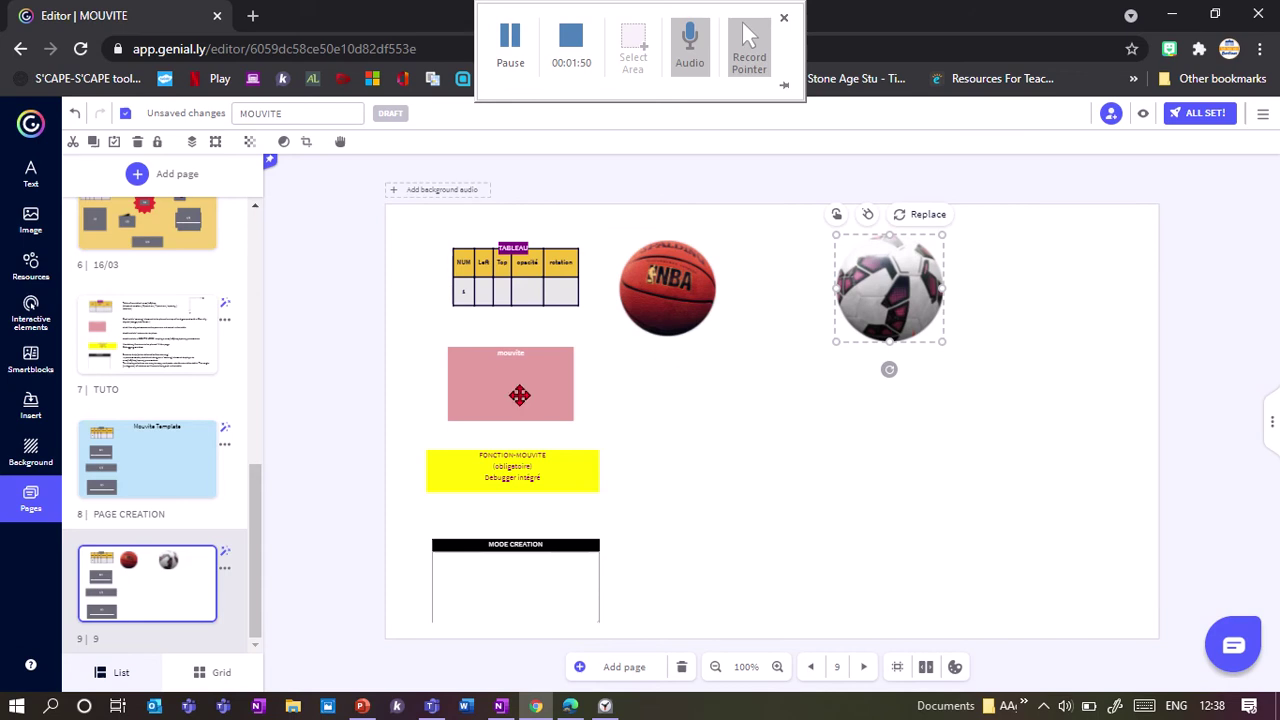
{"action": "left_click_drag", "start_coordinate": [517, 391], "coordinate": [678, 296]}
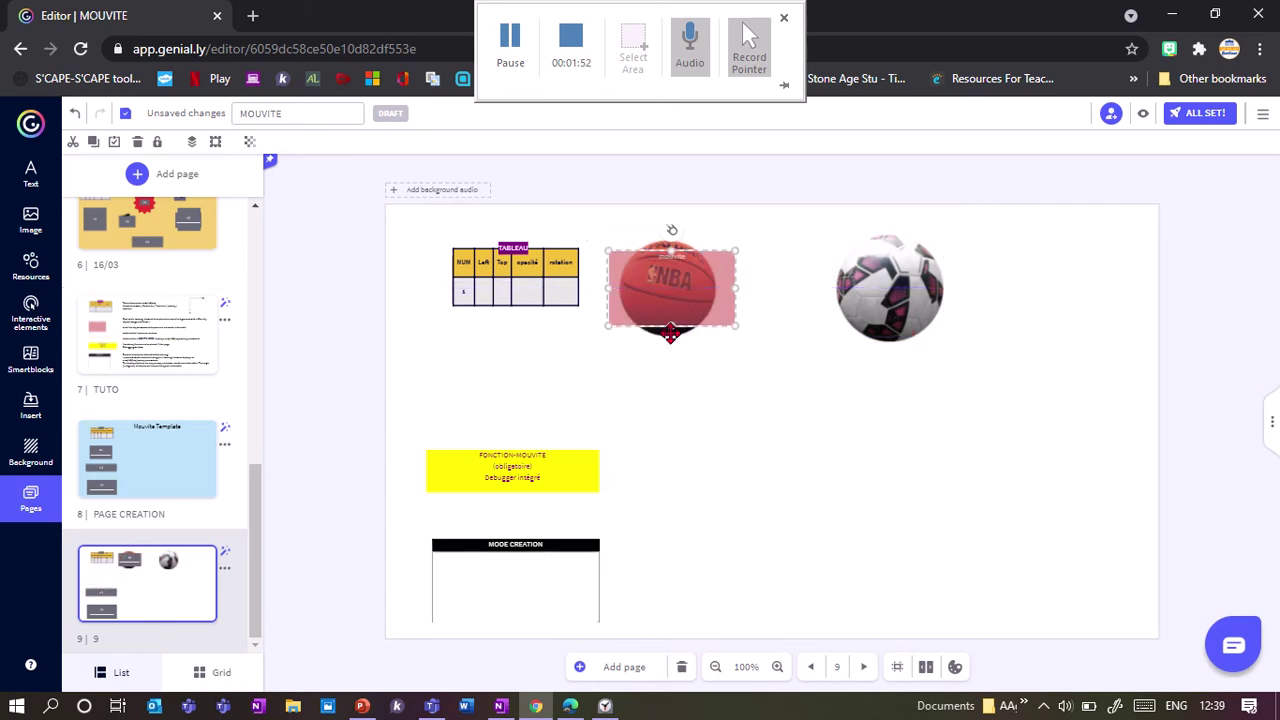
- Duplicate the pink rectangle and position the copy over the soccer ball
{"action": "left_click_drag", "start_coordinate": [748, 358], "coordinate": [595, 279]}
{"action": "left_click", "coordinate": [610, 296]}
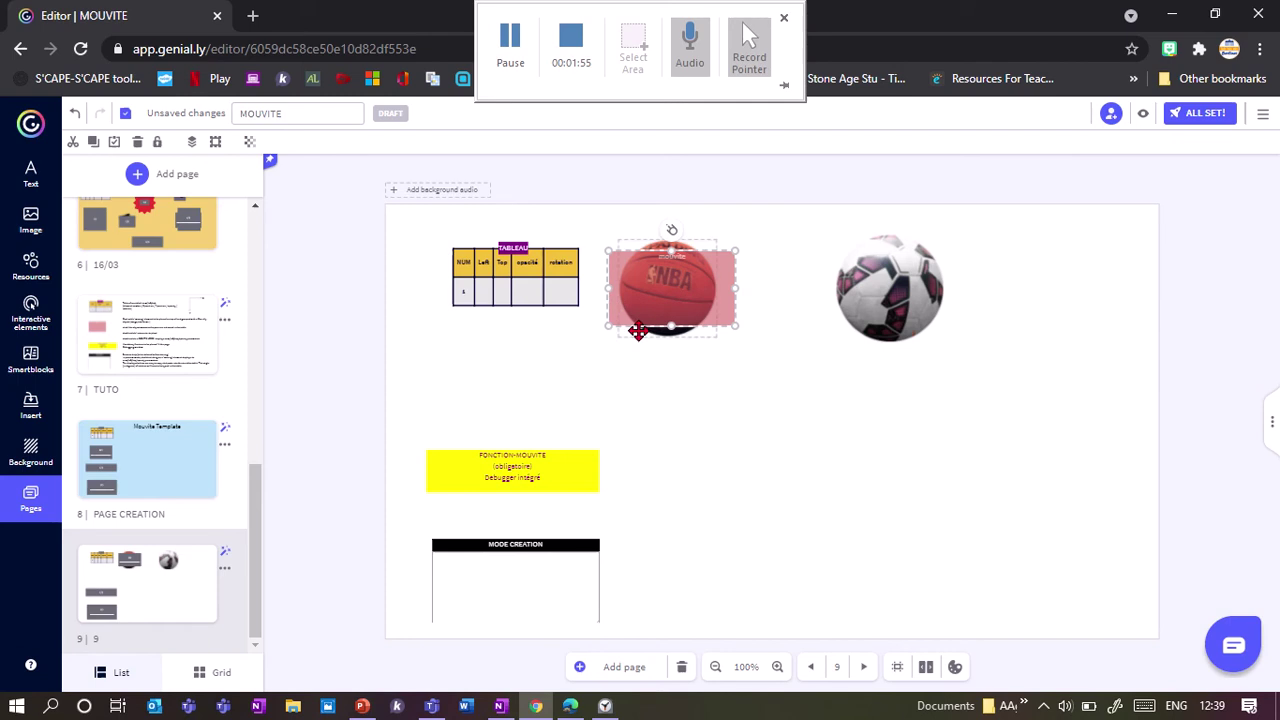
{"action": "key", "text": "ctrl+v"}
{"action": "left_click_drag", "start_coordinate": [655, 300], "coordinate": [875, 297]}
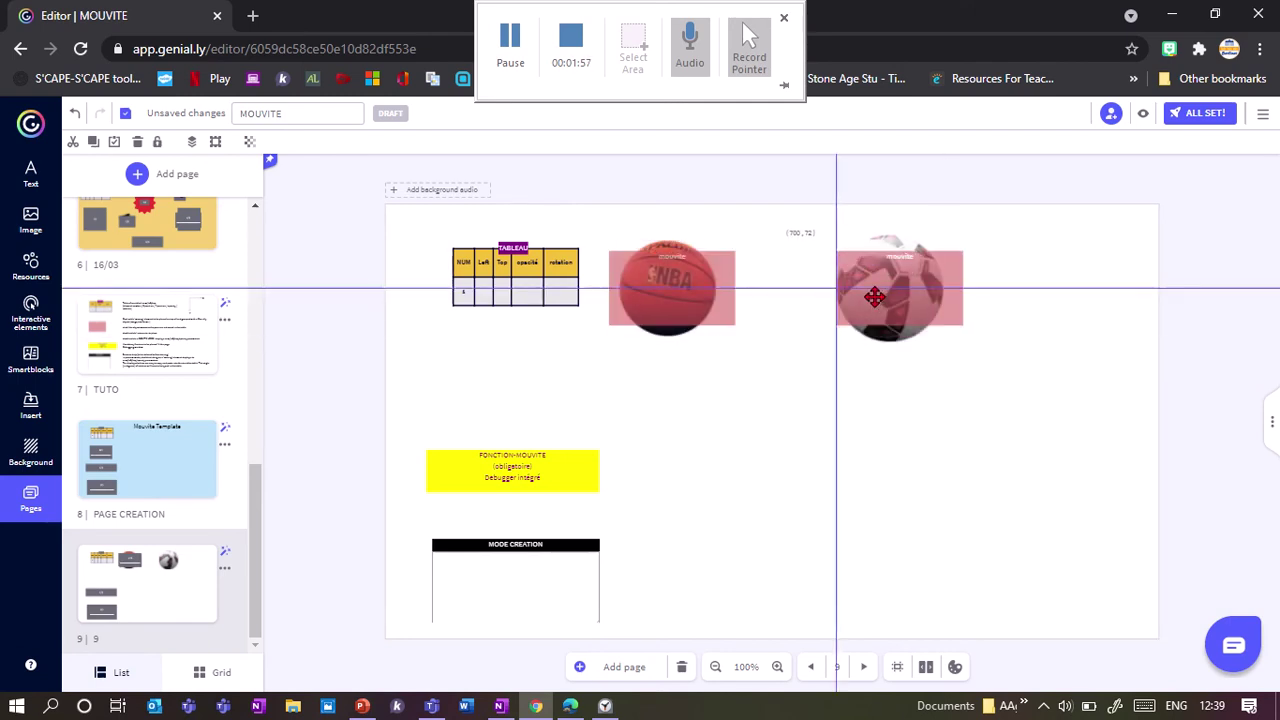
- Group each ball with its rectangle; move FONCTION-MOUVITE bottom-right and TABLEAU top-left
{"action": "left_click_drag", "start_coordinate": [756, 218], "coordinate": [610, 360]}
{"action": "left_click", "coordinate": [654, 220]}
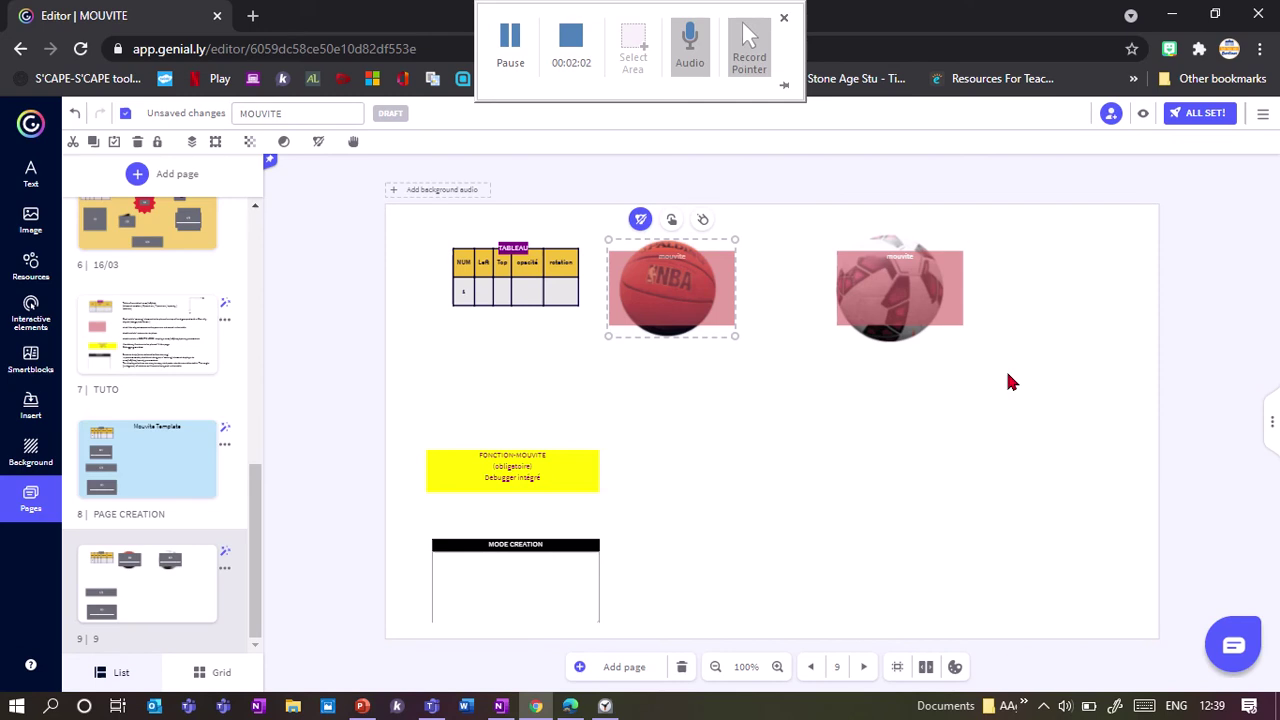
{"action": "left_click_drag", "start_coordinate": [1010, 382], "coordinate": [829, 206]}
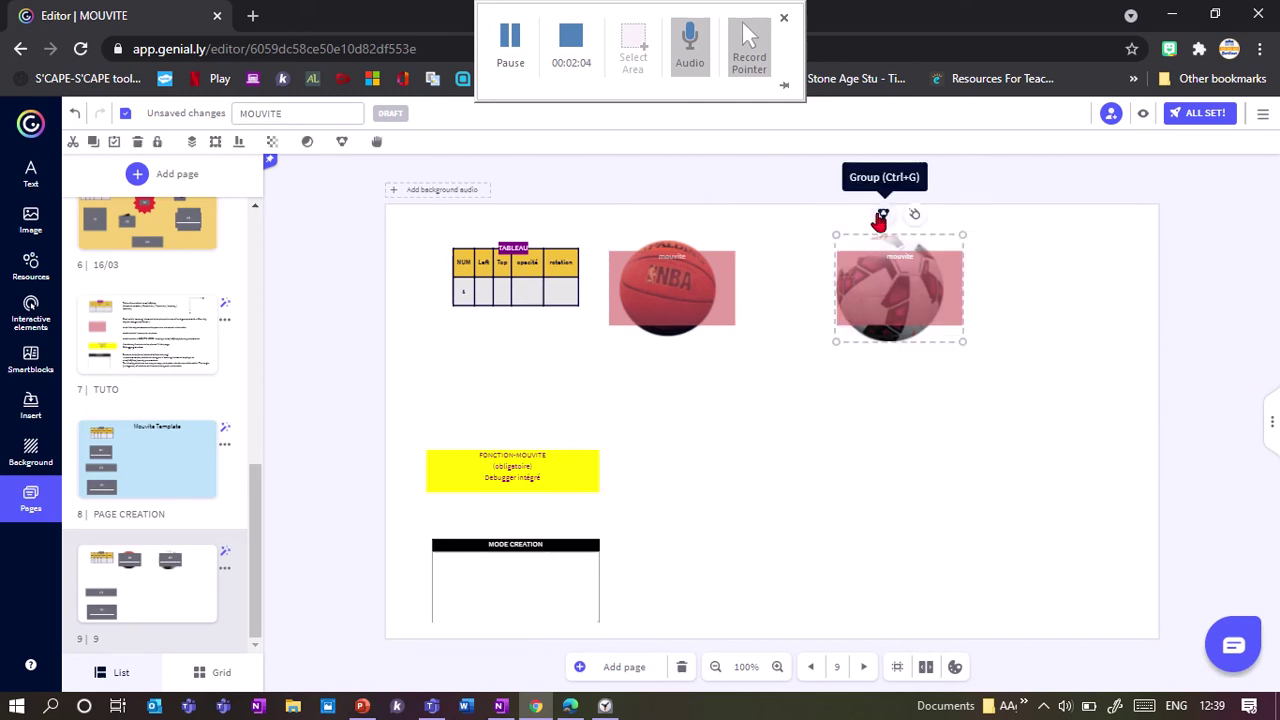
{"action": "left_click", "coordinate": [880, 218]}
{"action": "left_click", "coordinate": [733, 384]}
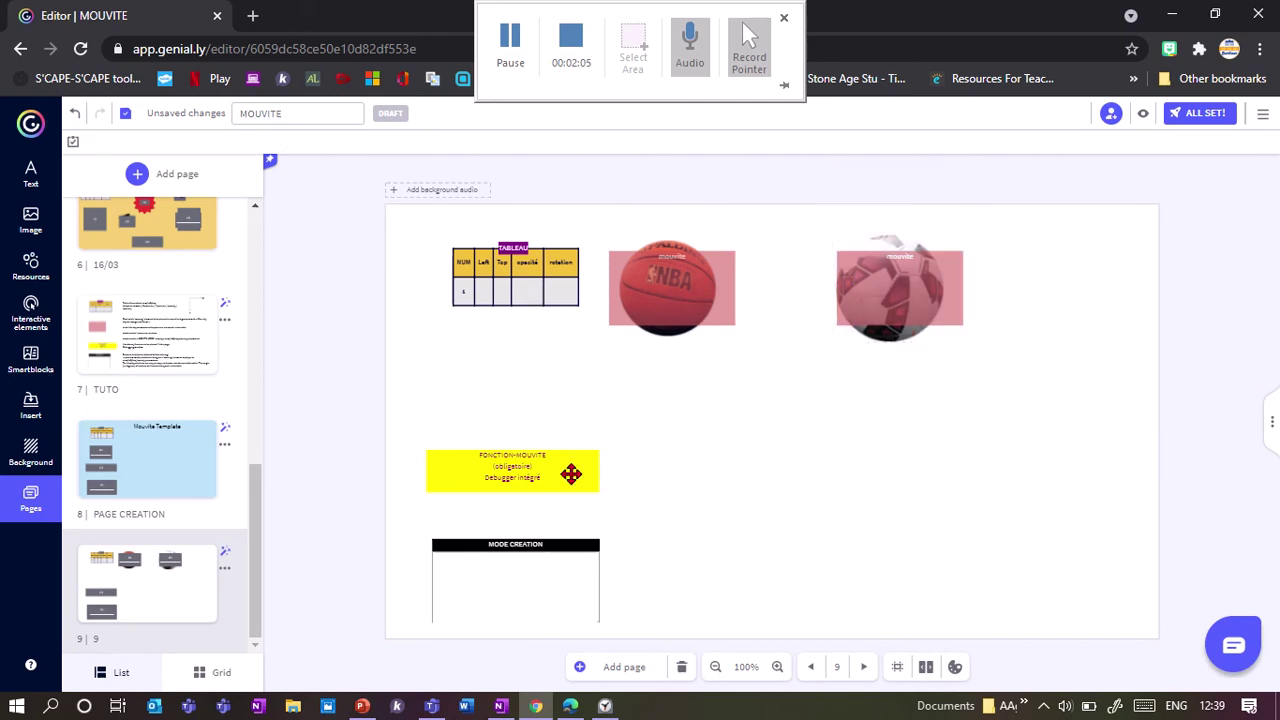
{"action": "left_click_drag", "start_coordinate": [571, 474], "coordinate": [1123, 624]}
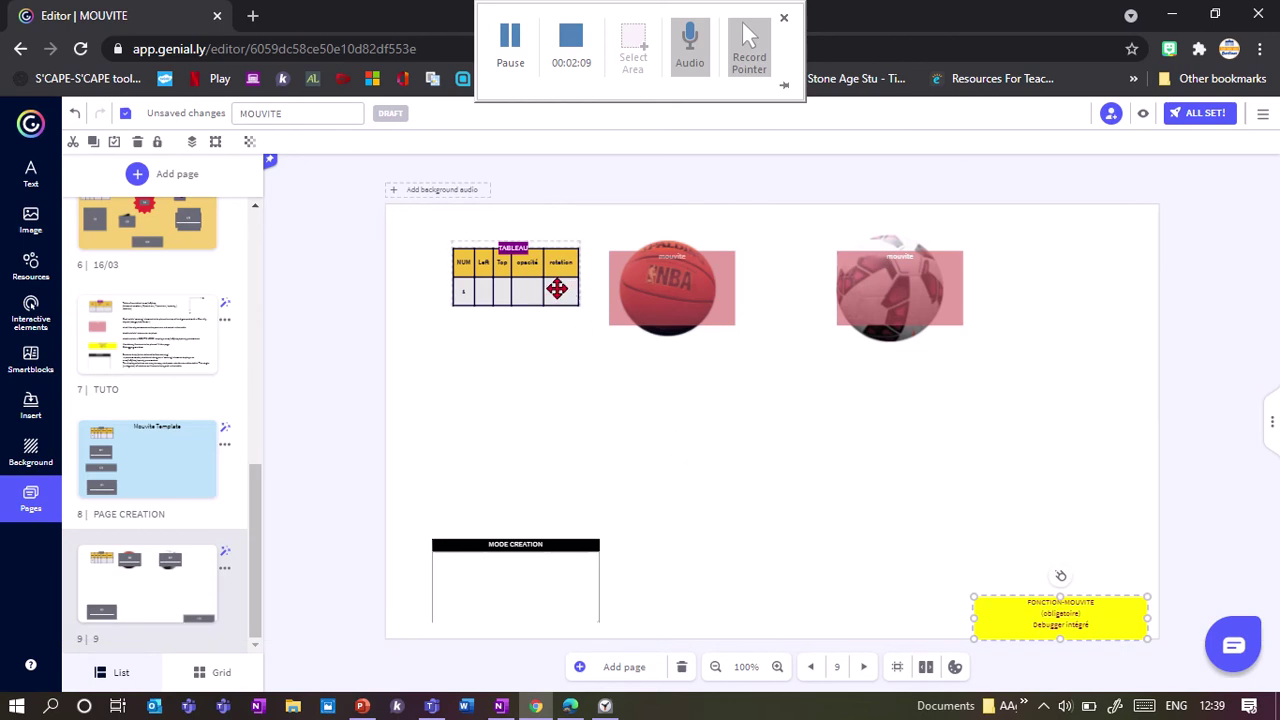
{"action": "left_click_drag", "start_coordinate": [550, 285], "coordinate": [507, 265]}
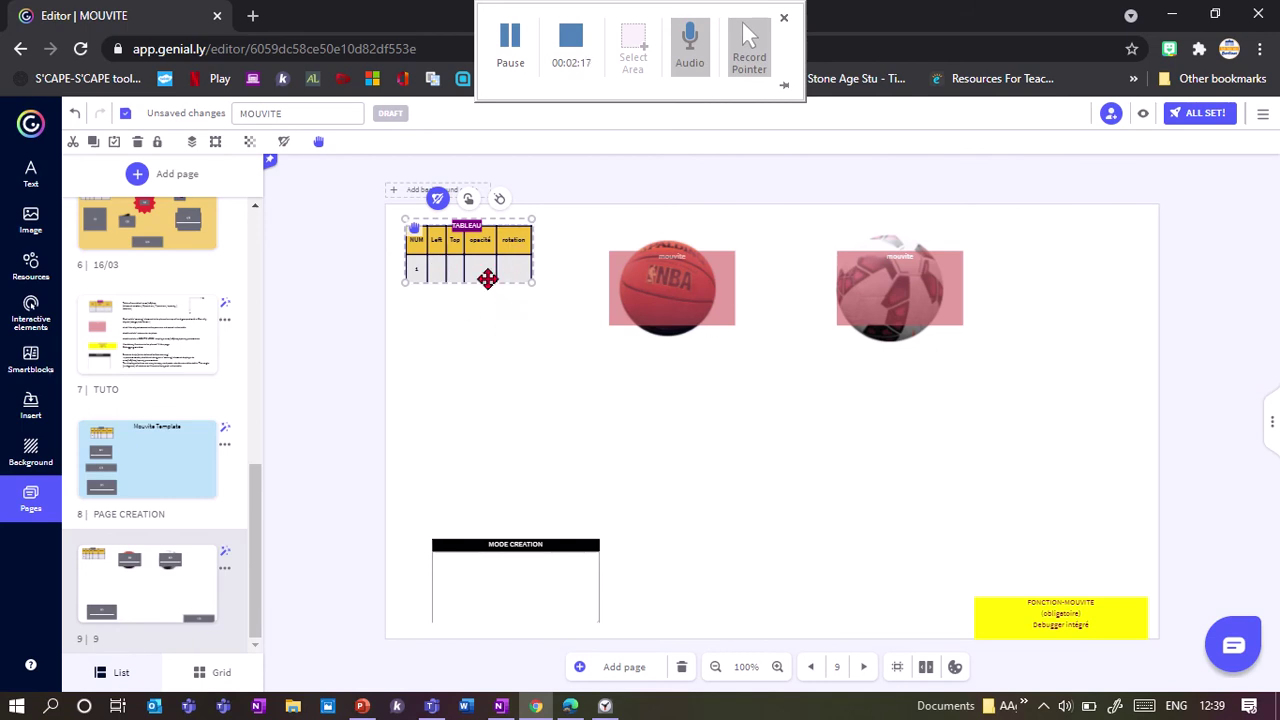
- Enlarge the TABLEAU table, raise the MODE CREATION box, and make both balls draggable in view mode
{"action": "left_click_drag", "start_coordinate": [527, 280], "coordinate": [586, 311]}
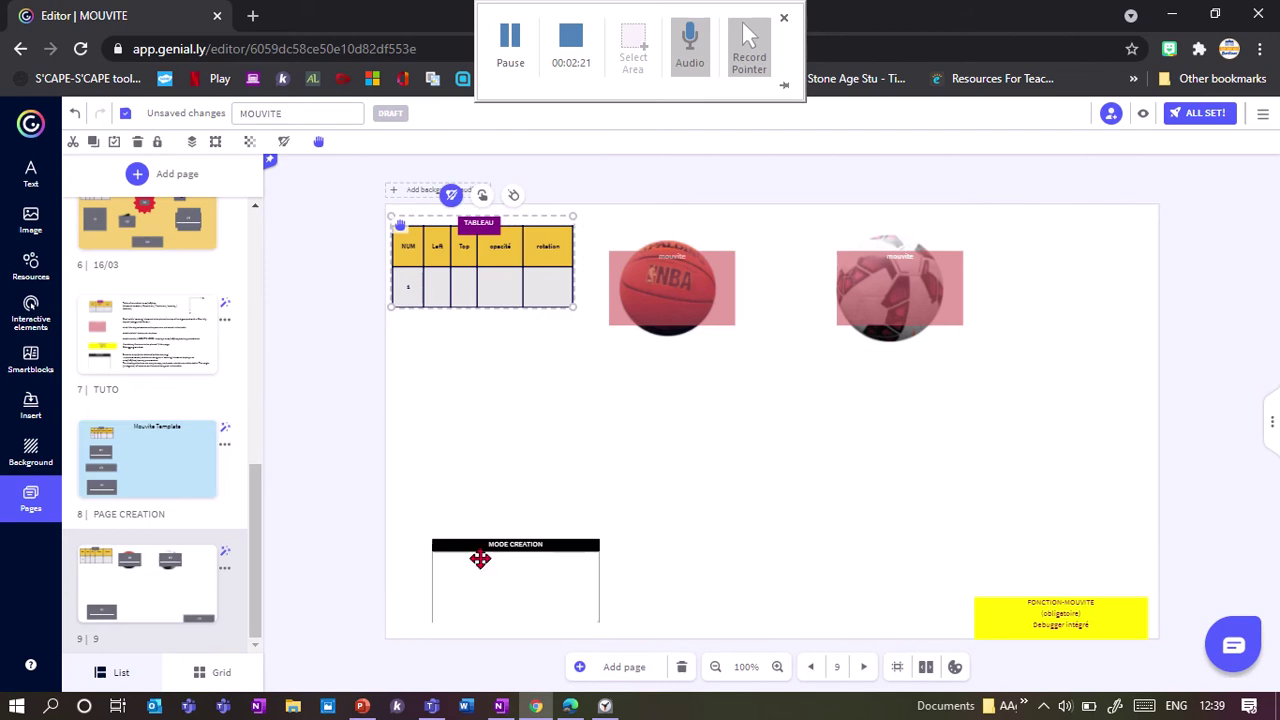
{"action": "left_click_drag", "start_coordinate": [480, 558], "coordinate": [446, 423]}
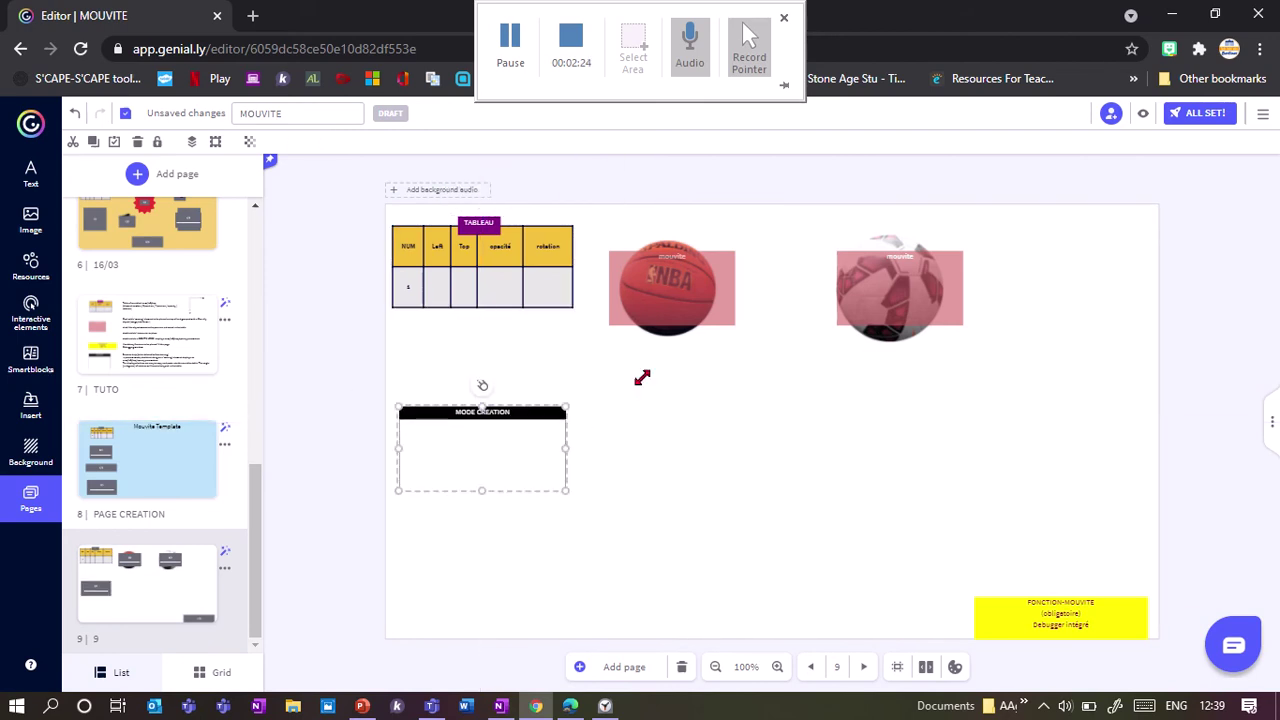
{"action": "left_click", "coordinate": [661, 307]}
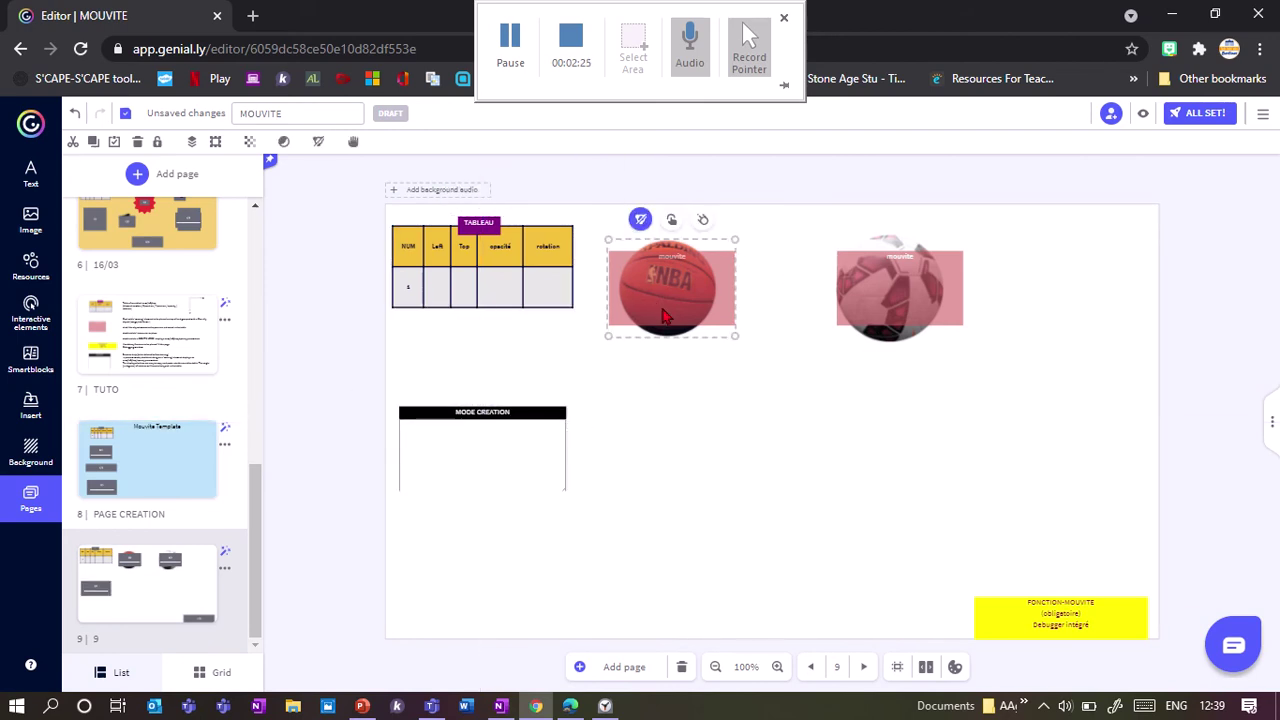
{"action": "left_click", "coordinate": [888, 290], "text": "shift"}
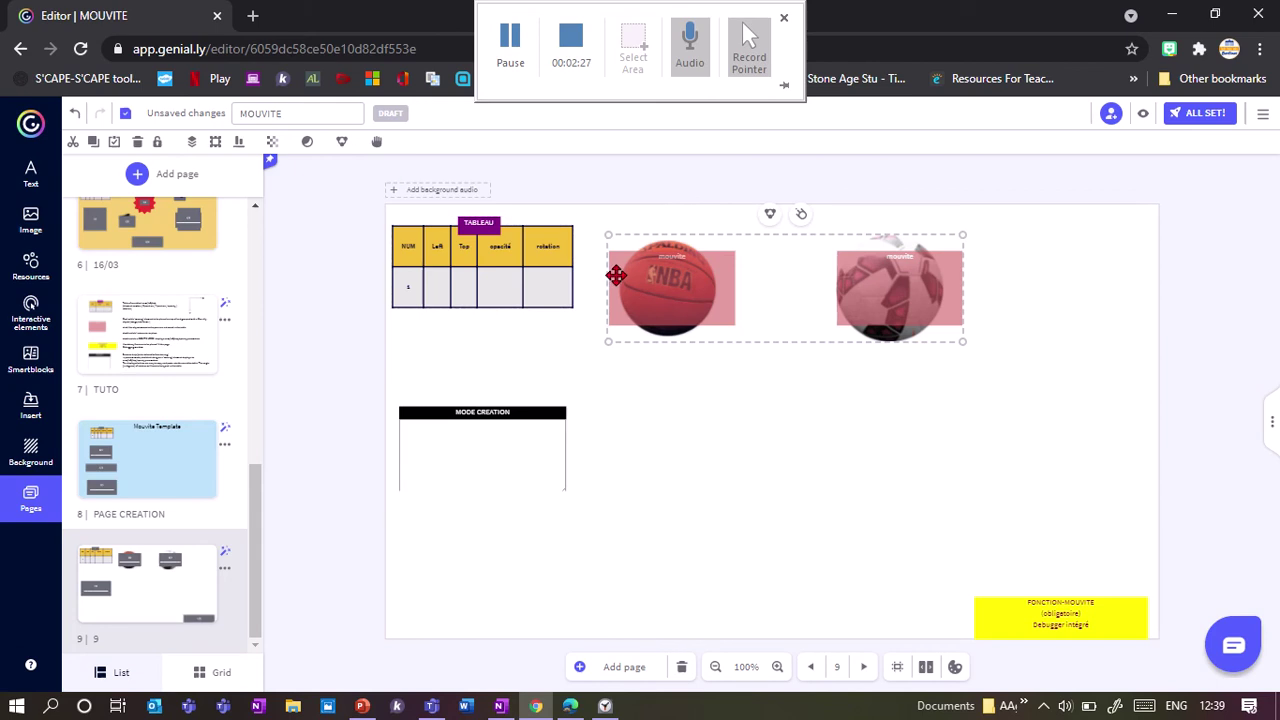
{"action": "left_click", "coordinate": [376, 142]}
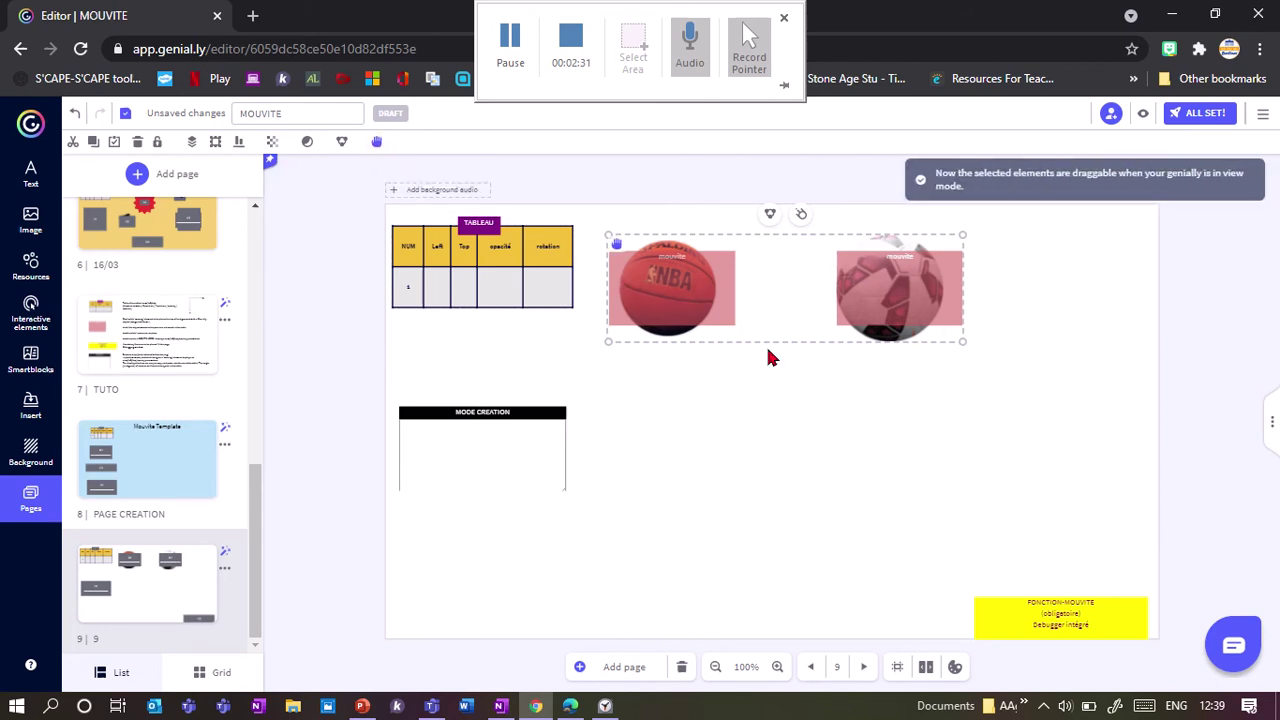
{"action": "left_click", "coordinate": [749, 406]}
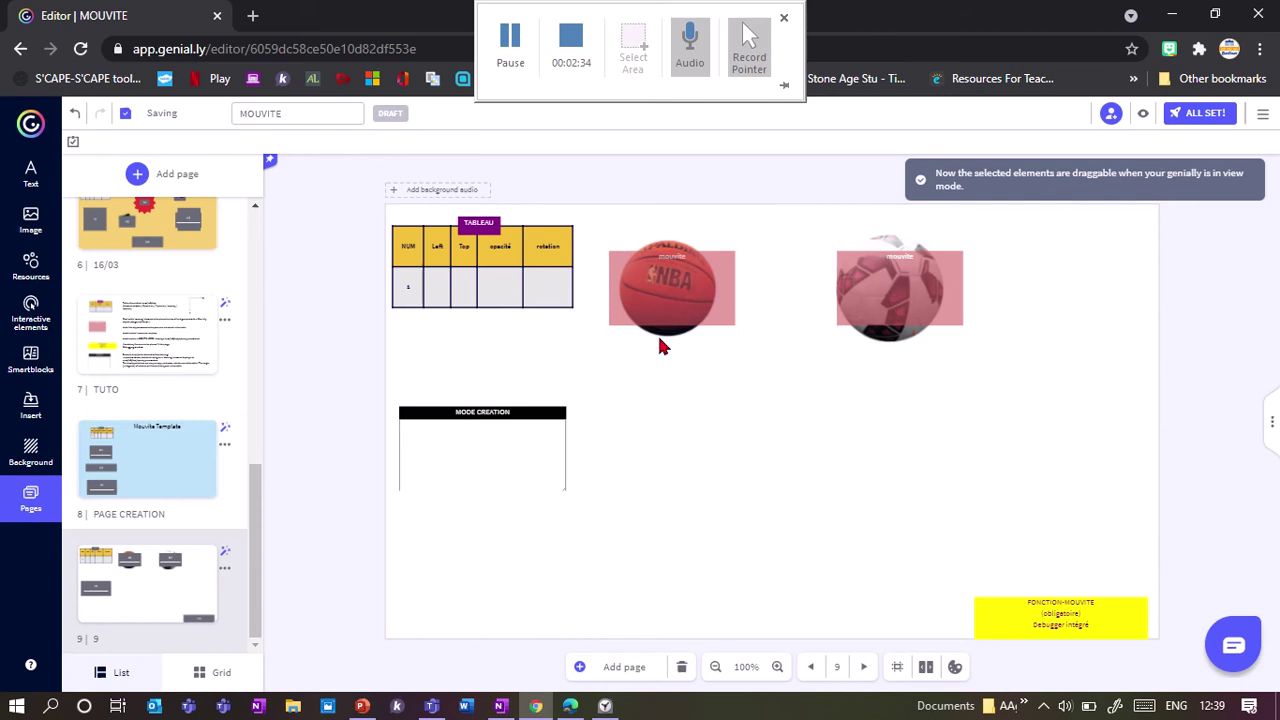
- Preview page 9 and drag the basketball and soccer ball toward the bottom right
{"action": "left_click", "coordinate": [1143, 113]}
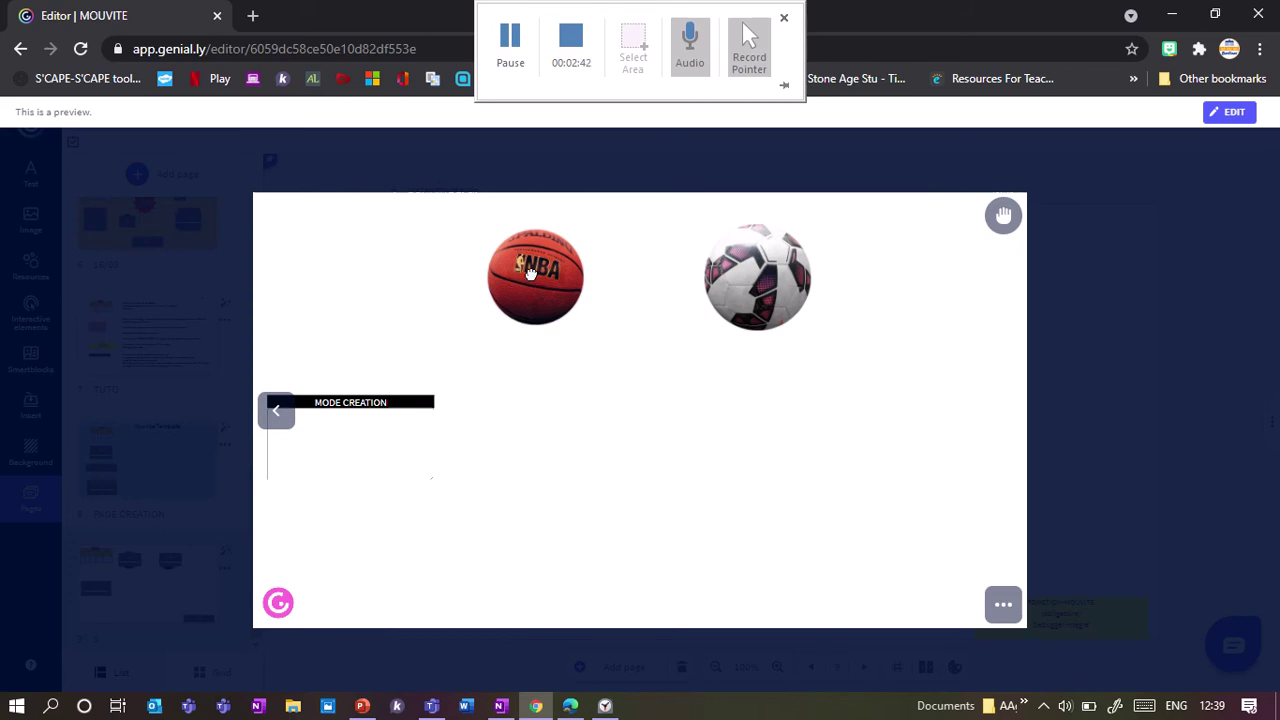
{"action": "left_click_drag", "start_coordinate": [531, 273], "coordinate": [807, 566]}
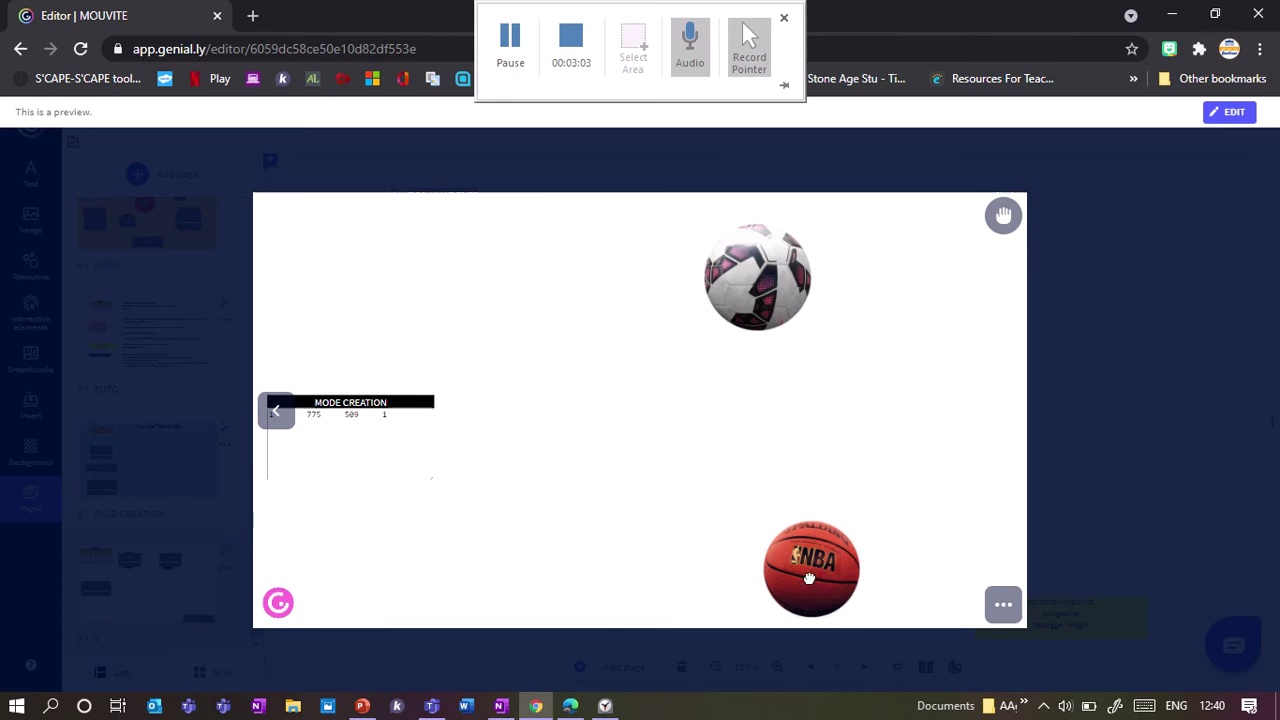
{"action": "left_click_drag", "start_coordinate": [760, 265], "coordinate": [934, 462]}
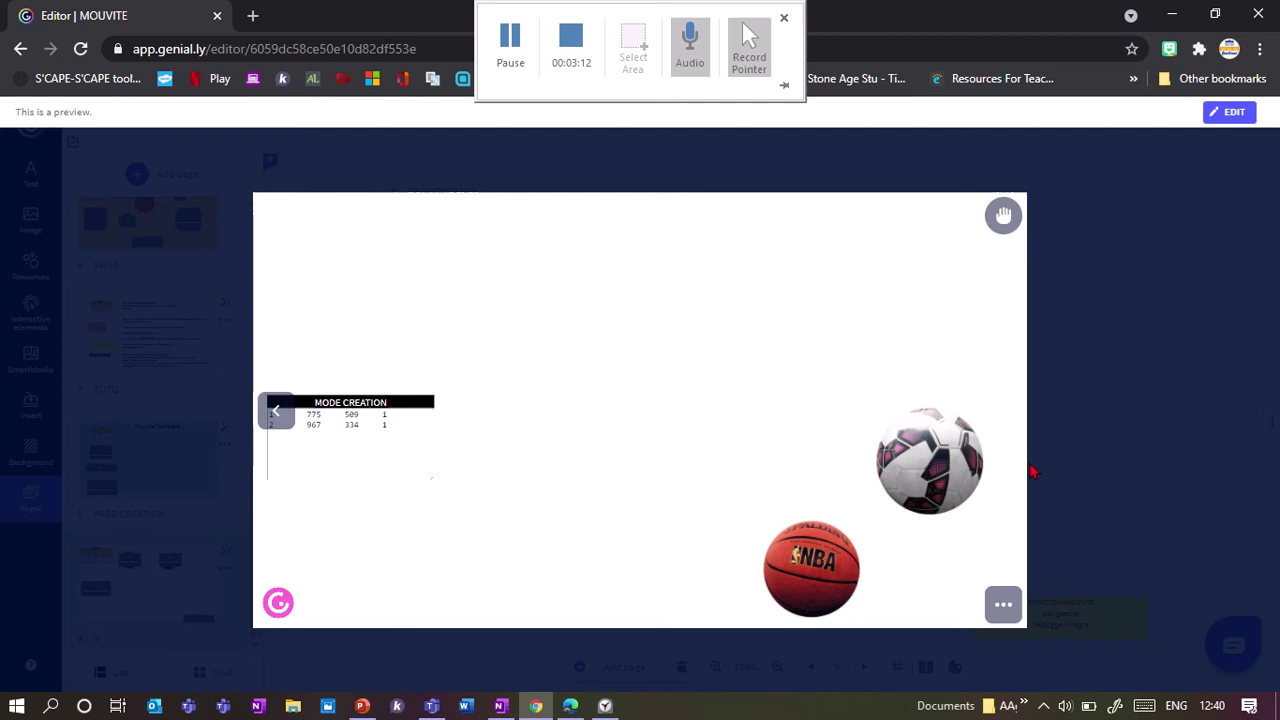
- Exit preview, turn off view-mode dragging for both balls, and delete the MODE CREATION box
{"action": "key", "text": "Escape"}
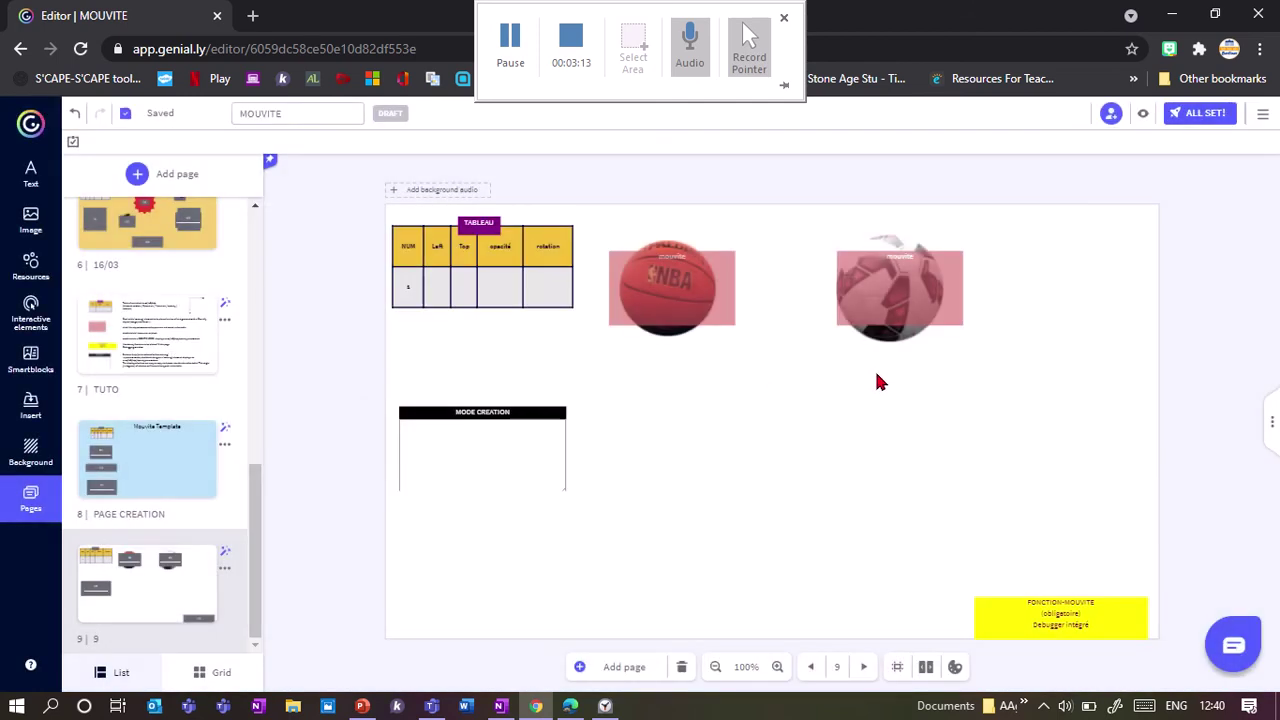
{"action": "left_click_drag", "start_coordinate": [876, 382], "coordinate": [634, 238]}
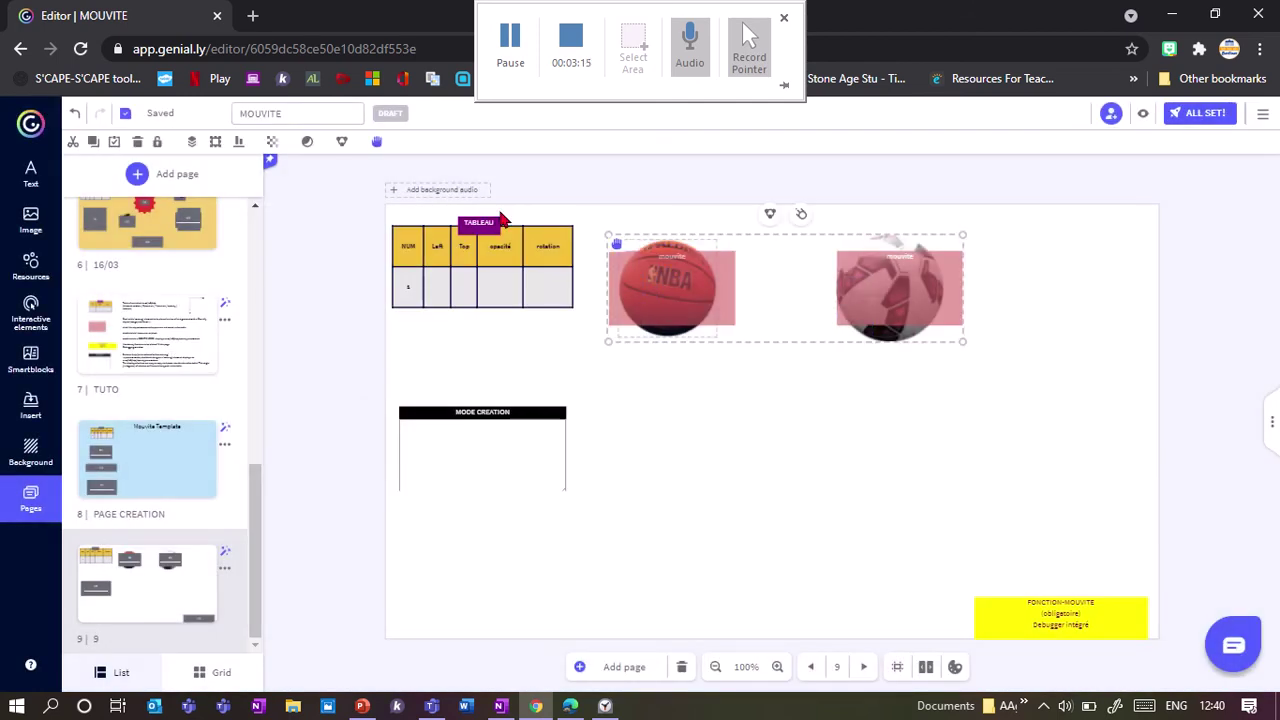
{"action": "left_click", "coordinate": [376, 141]}
{"action": "left_click", "coordinate": [690, 442]}
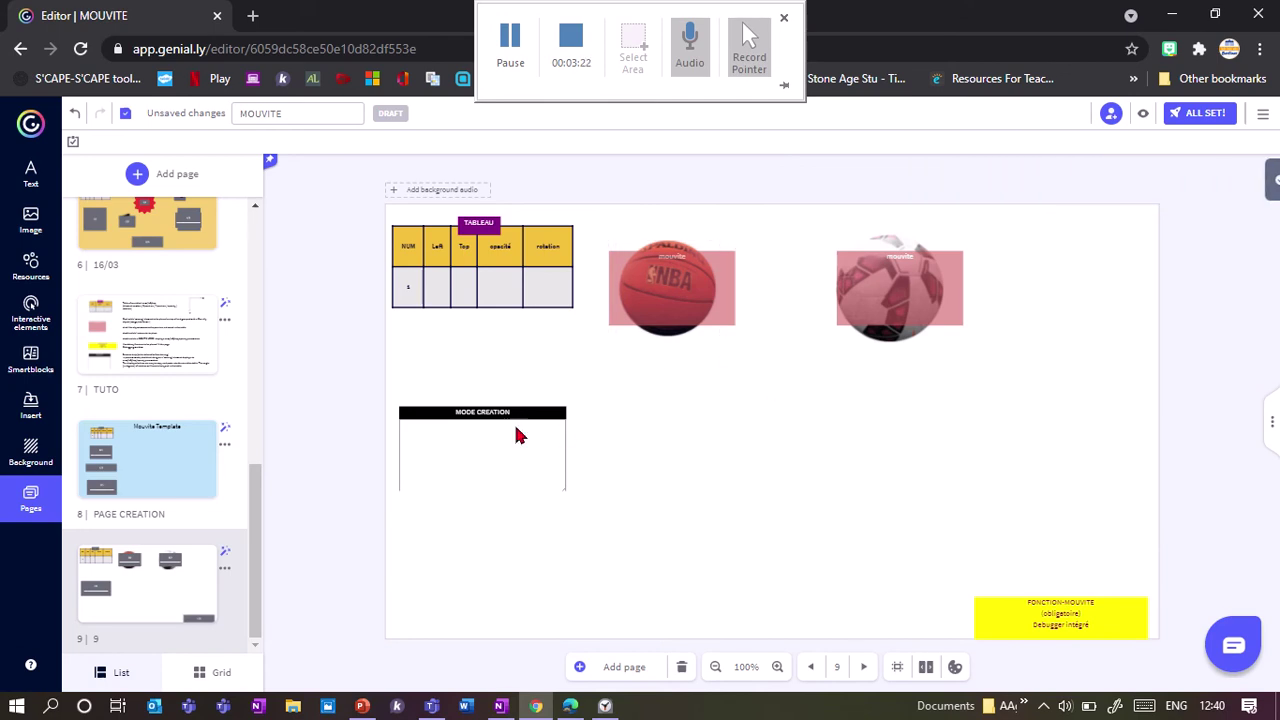
{"action": "key", "text": "Delete"}
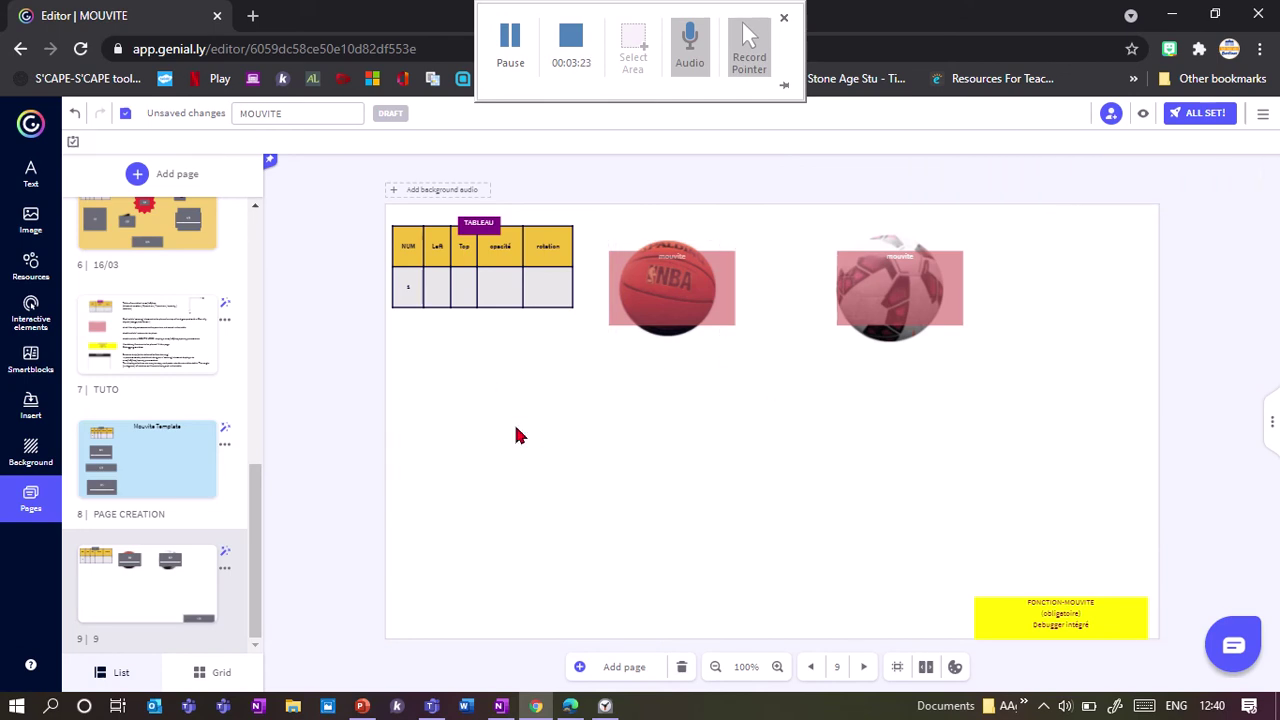
{"action": "left_click", "coordinate": [480, 260]}
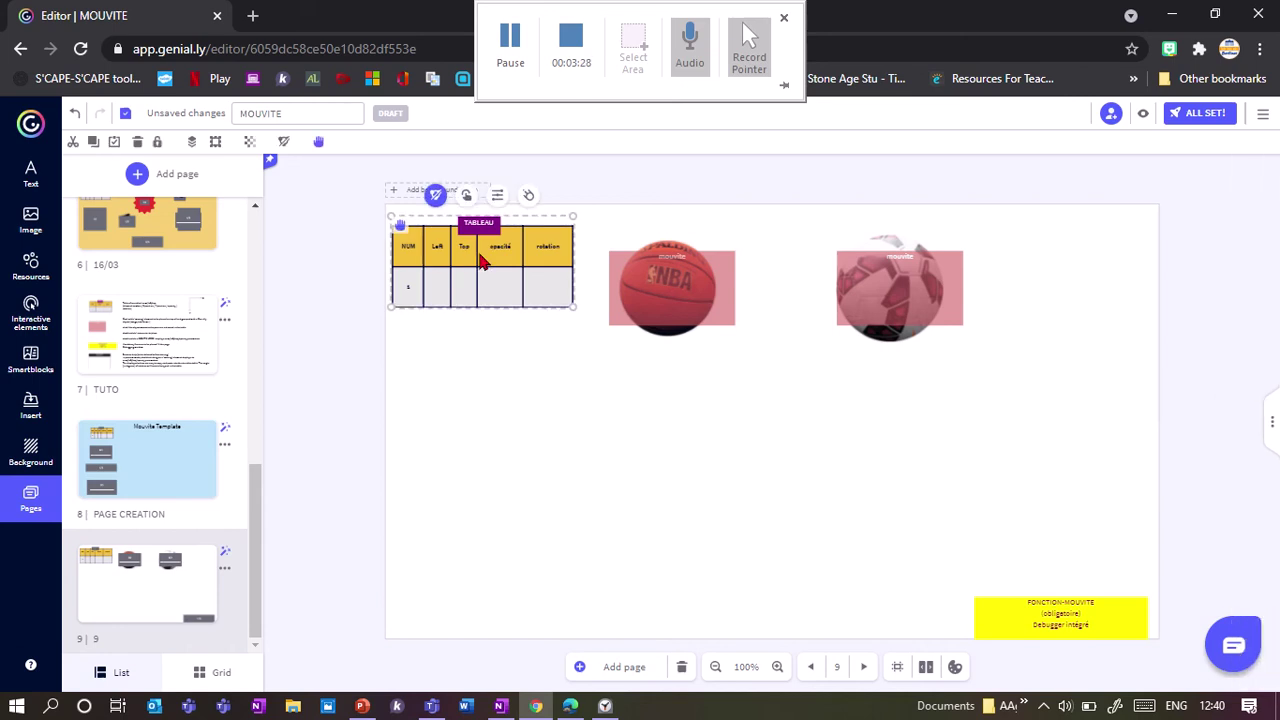
- Clear cells A2:D3 in the TABLEAU table's data grid, leaving only the header row
{"action": "left_click", "coordinate": [497, 200]}
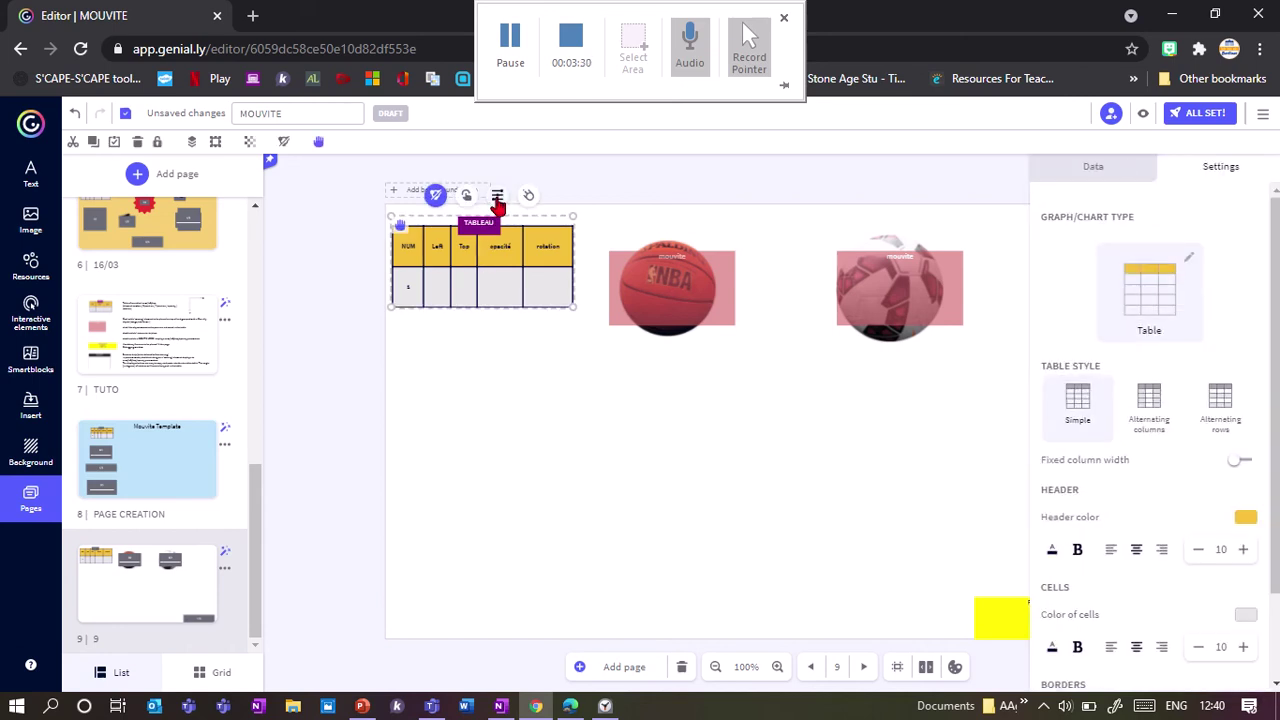
{"action": "left_click", "coordinate": [1087, 170]}
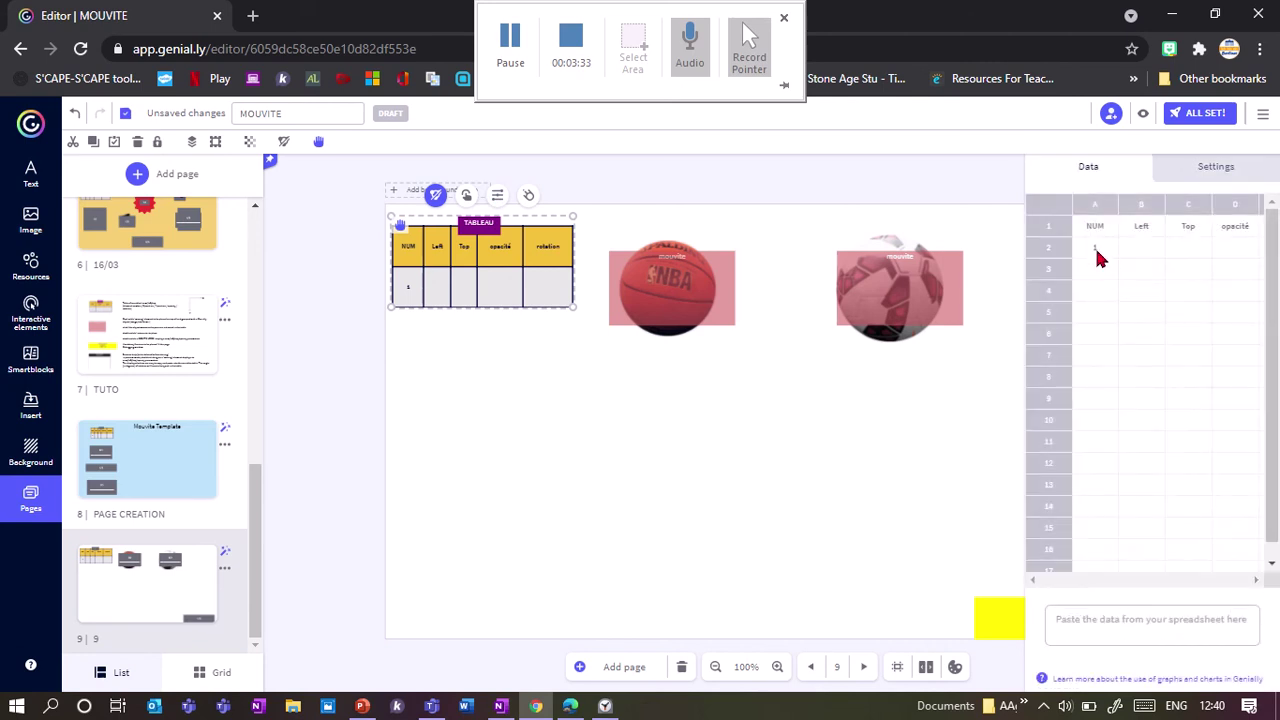
{"action": "left_click_drag", "start_coordinate": [1096, 252], "coordinate": [1247, 285]}
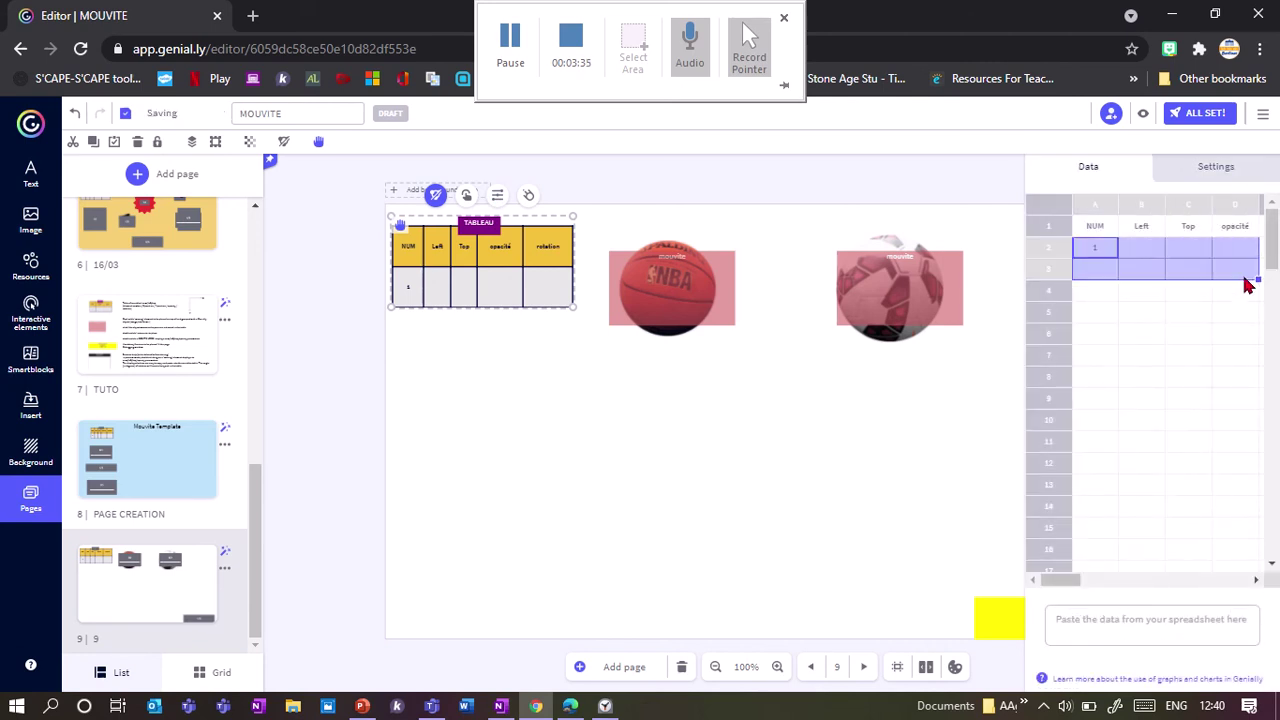
{"action": "key", "text": "Delete"}
{"action": "left_click", "coordinate": [1082, 277]}
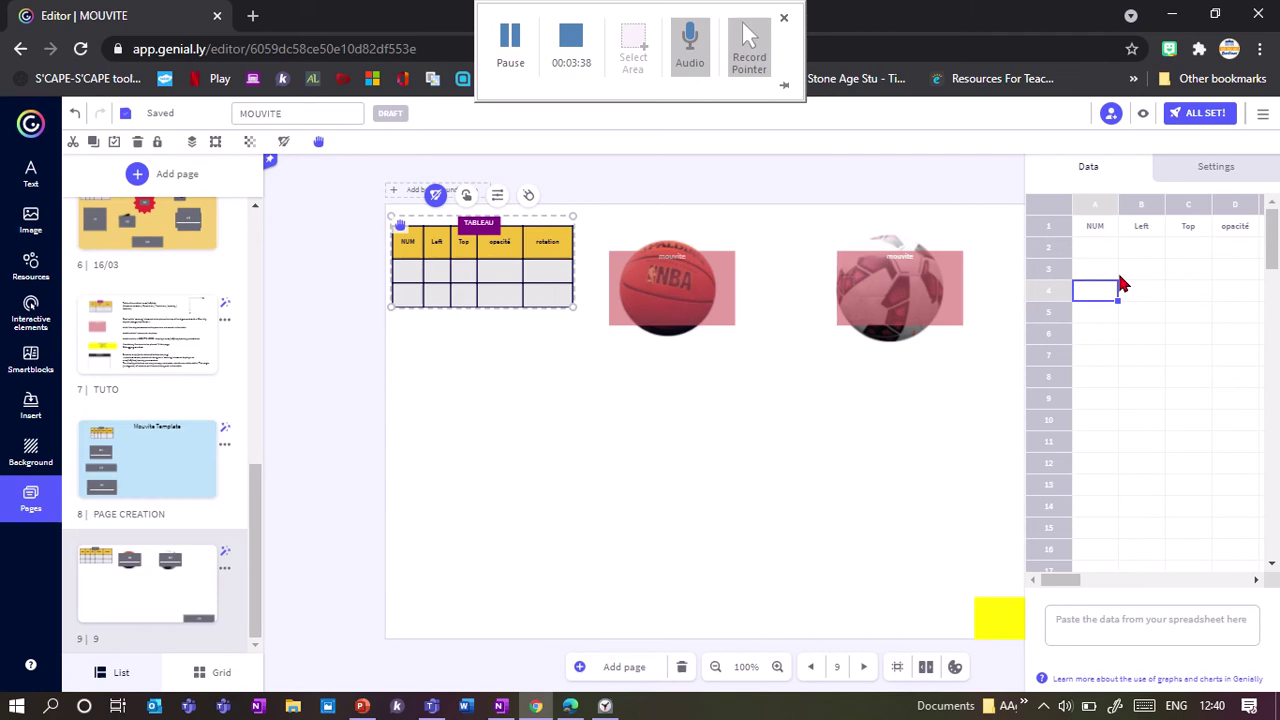
{"action": "left_click", "coordinate": [618, 426]}
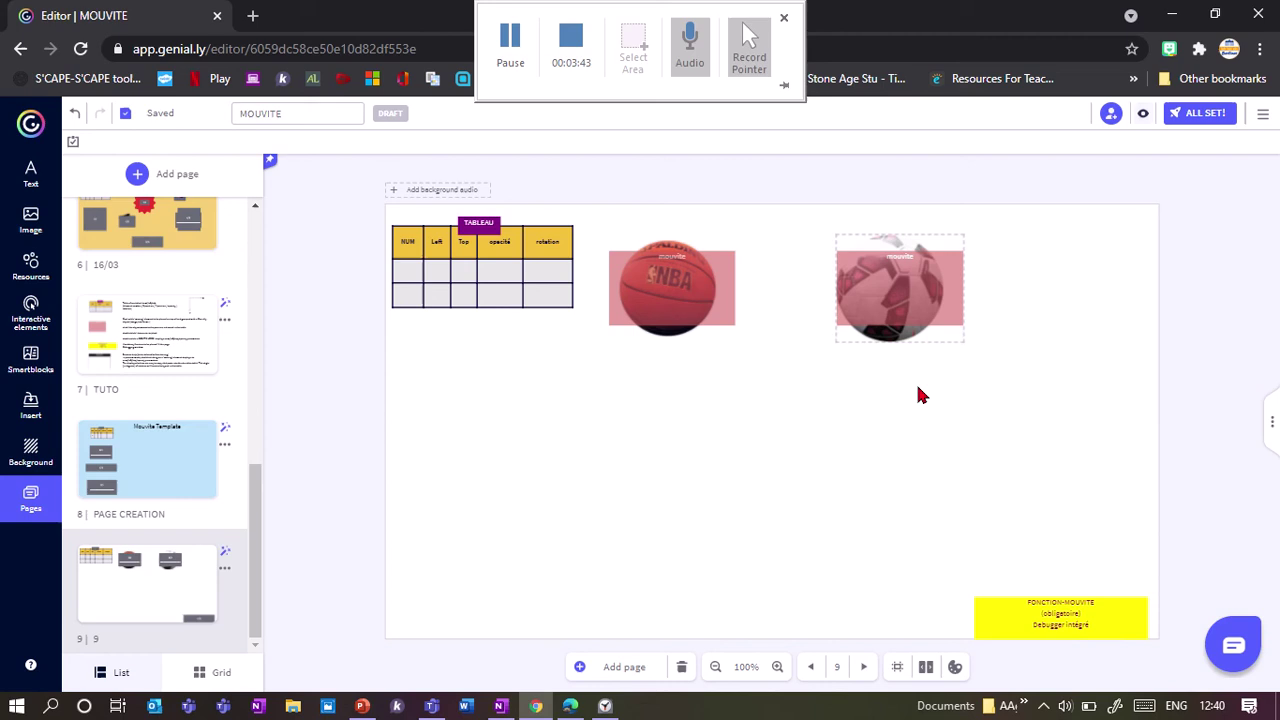
- Toggle view-mode dragging on both balls, then undo repeatedly to restore the MODE CREATION box
{"action": "left_click_drag", "start_coordinate": [920, 394], "coordinate": [634, 232]}
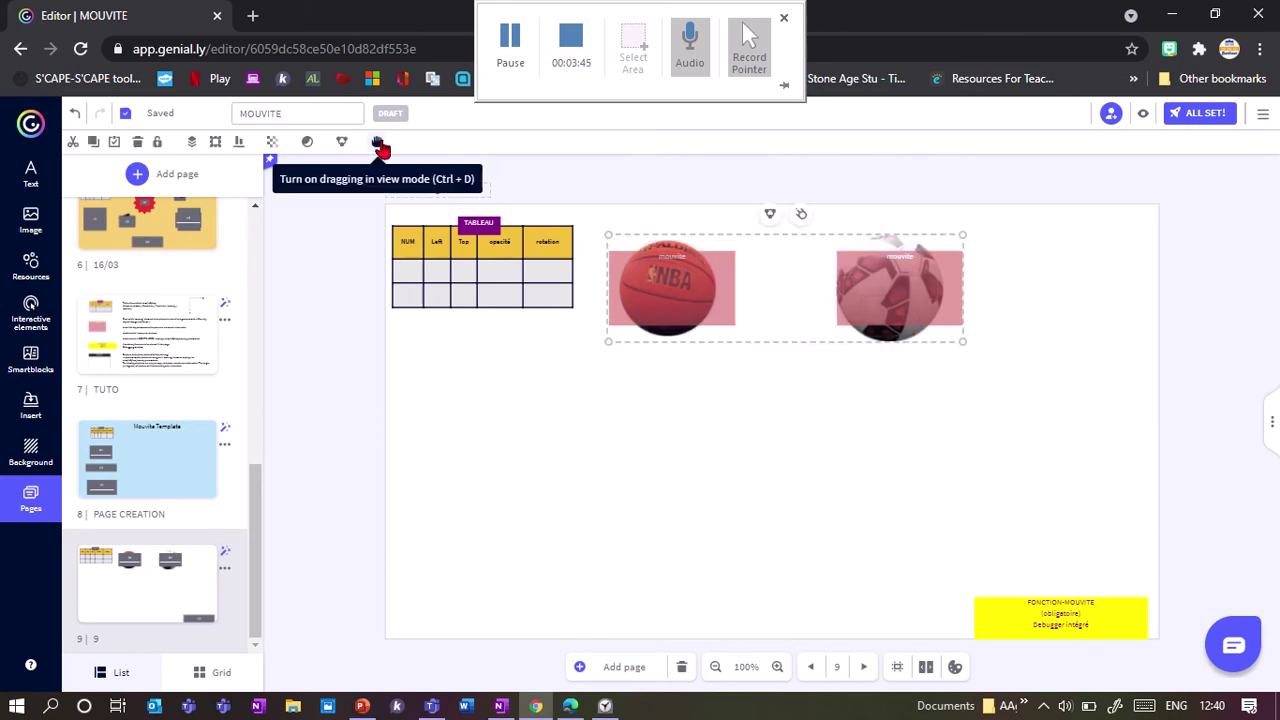
{"action": "left_click", "coordinate": [376, 141]}
{"action": "left_click", "coordinate": [567, 404]}
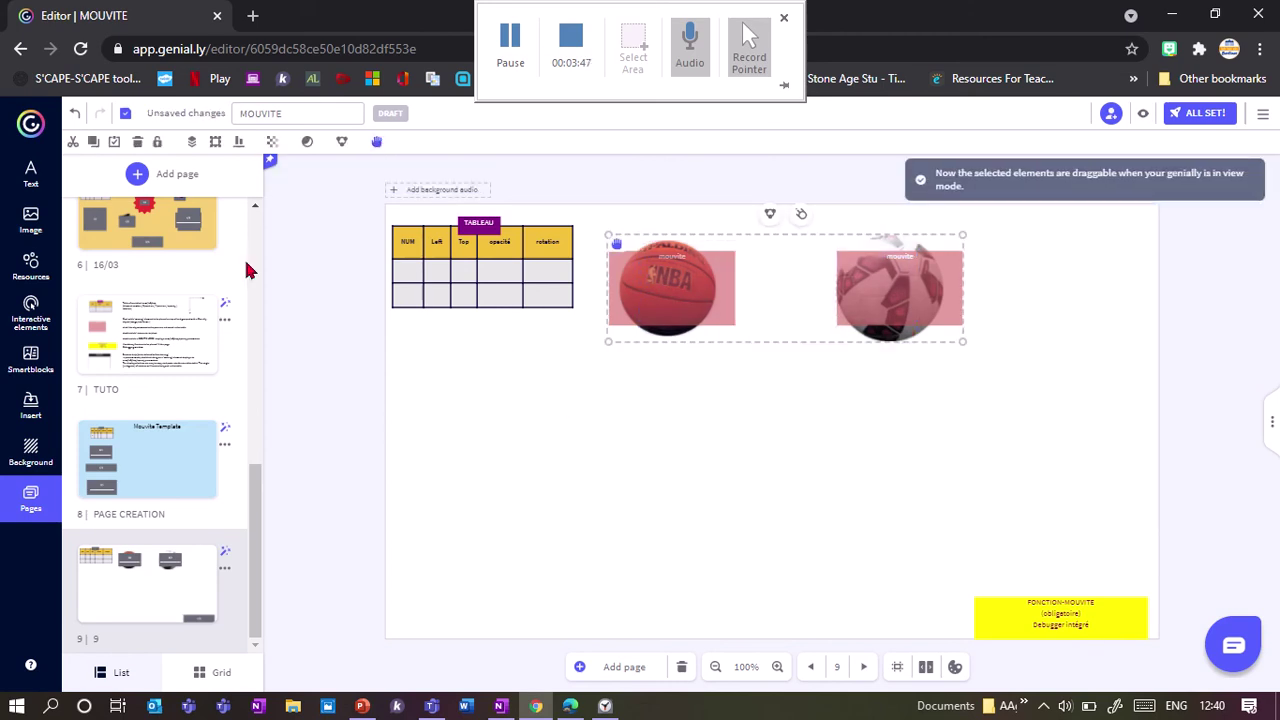
{"action": "left_click", "coordinate": [73, 118]}
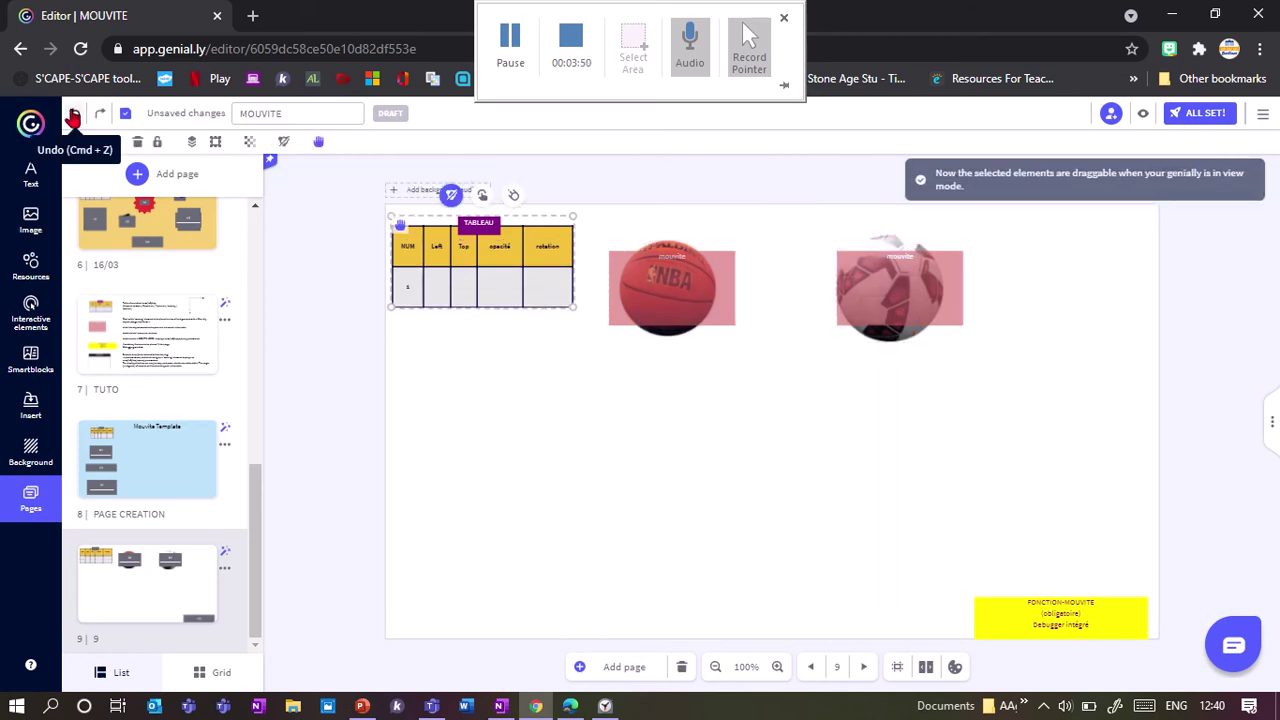
{"action": "left_click", "coordinate": [73, 118]}
{"action": "left_click", "coordinate": [73, 118]}
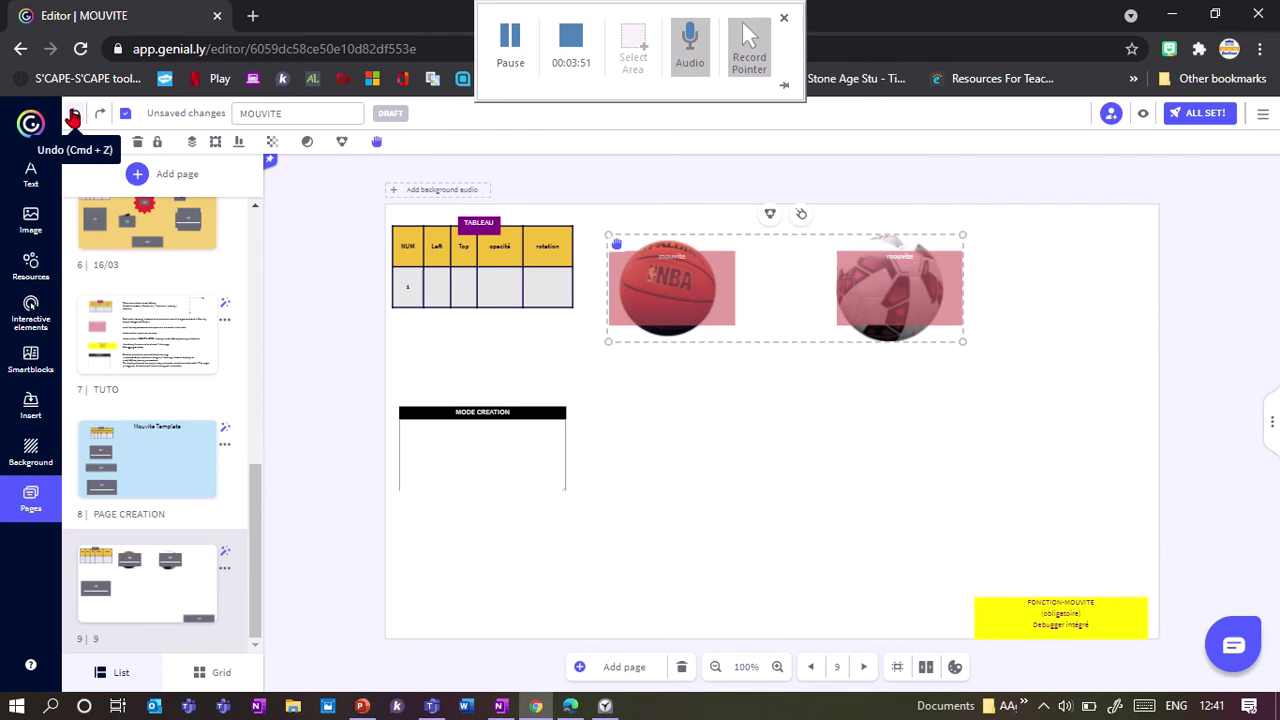
{"action": "left_click", "coordinate": [721, 448]}
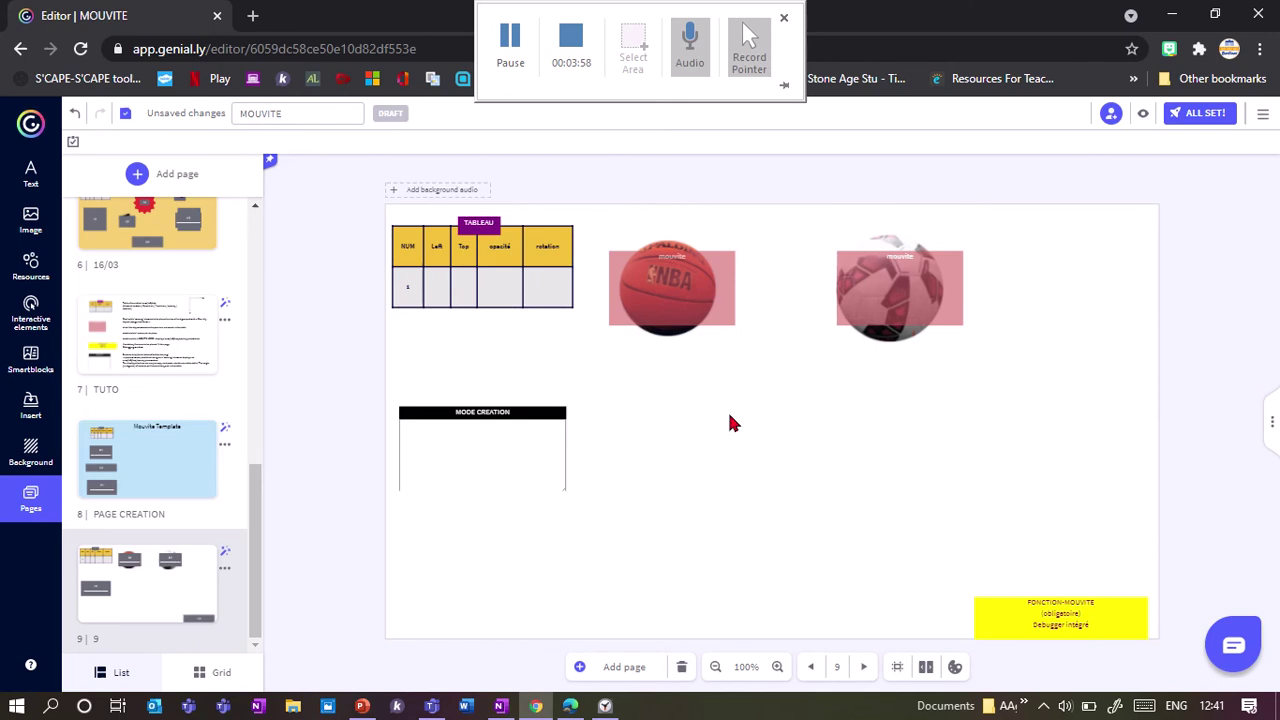
- Preview the page, then place MODE CREATION directly beneath the TABLEAU table
{"action": "left_click", "coordinate": [1141, 116]}
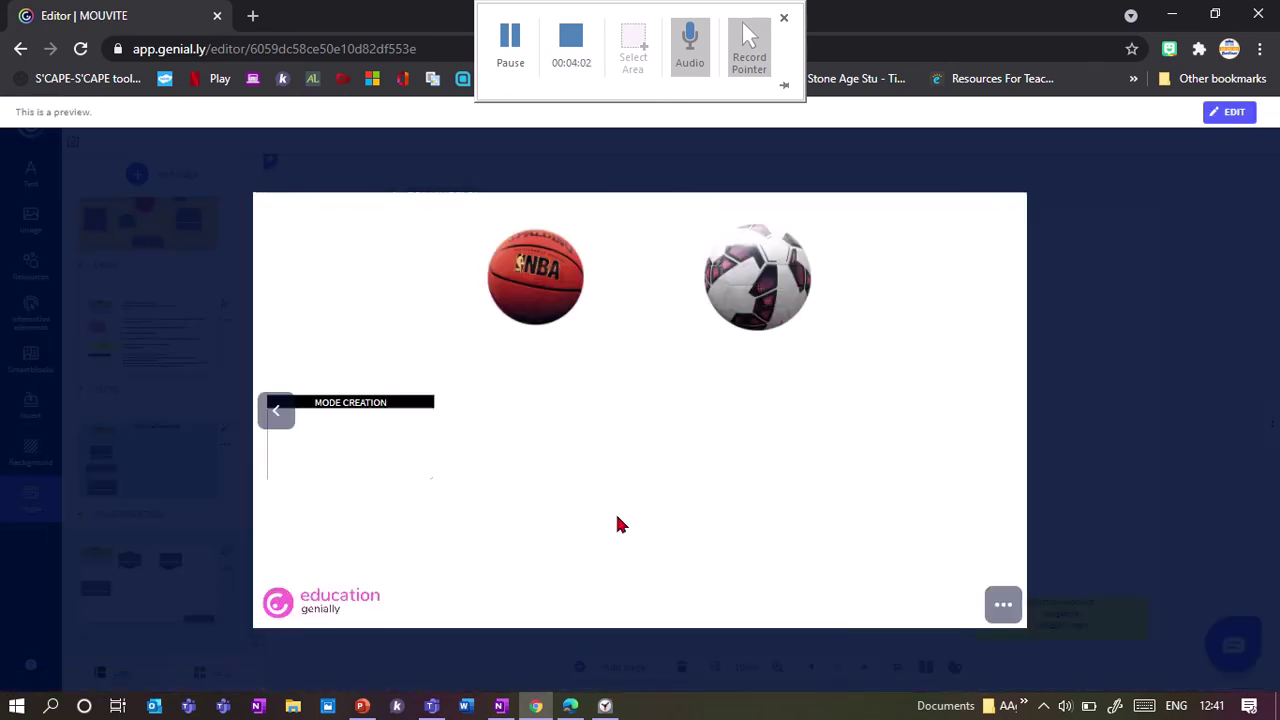
{"action": "key", "text": "Escape"}
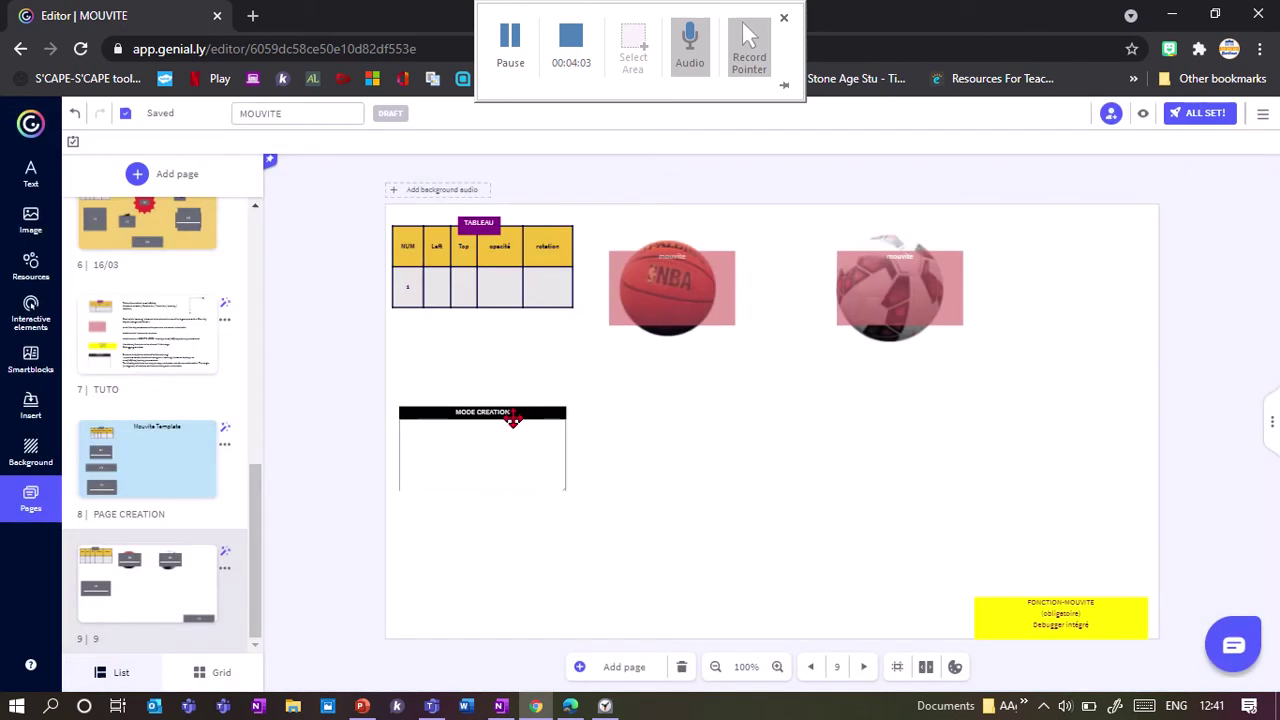
{"action": "left_click_drag", "start_coordinate": [511, 420], "coordinate": [528, 358]}
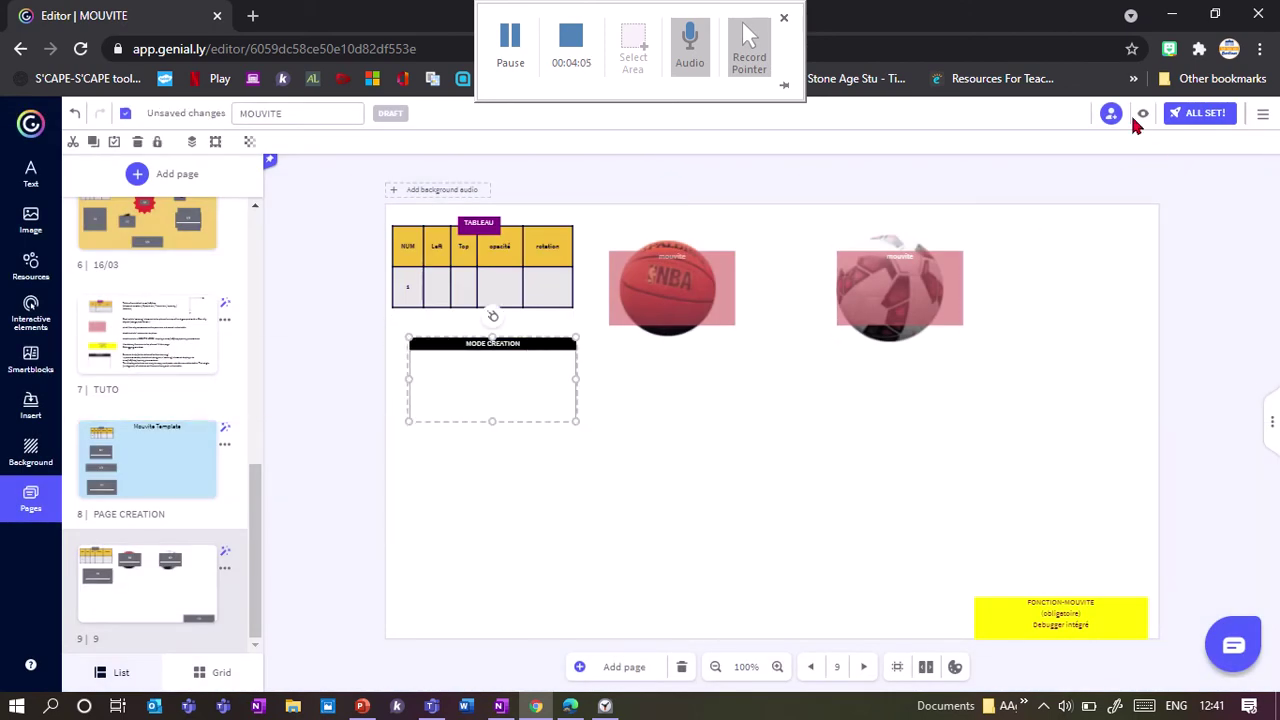
{"action": "left_click", "coordinate": [1144, 118]}
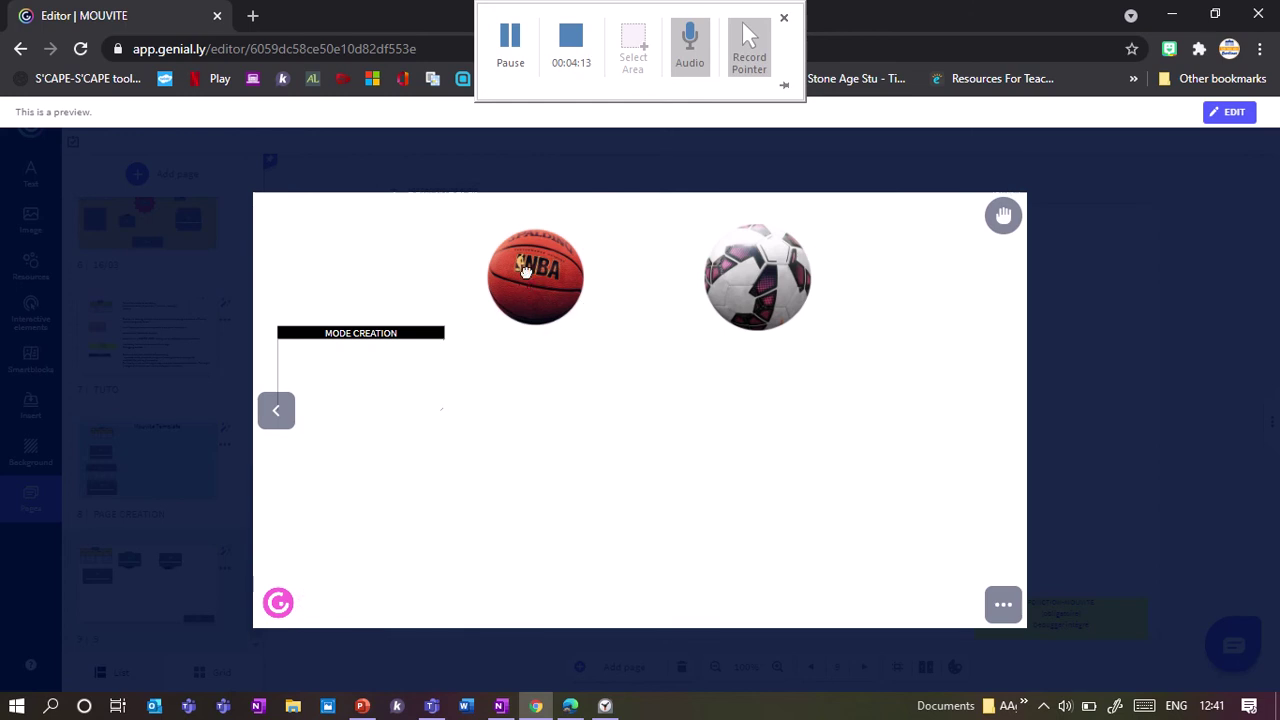
{"action": "left_click_drag", "start_coordinate": [525, 270], "coordinate": [466, 562]}
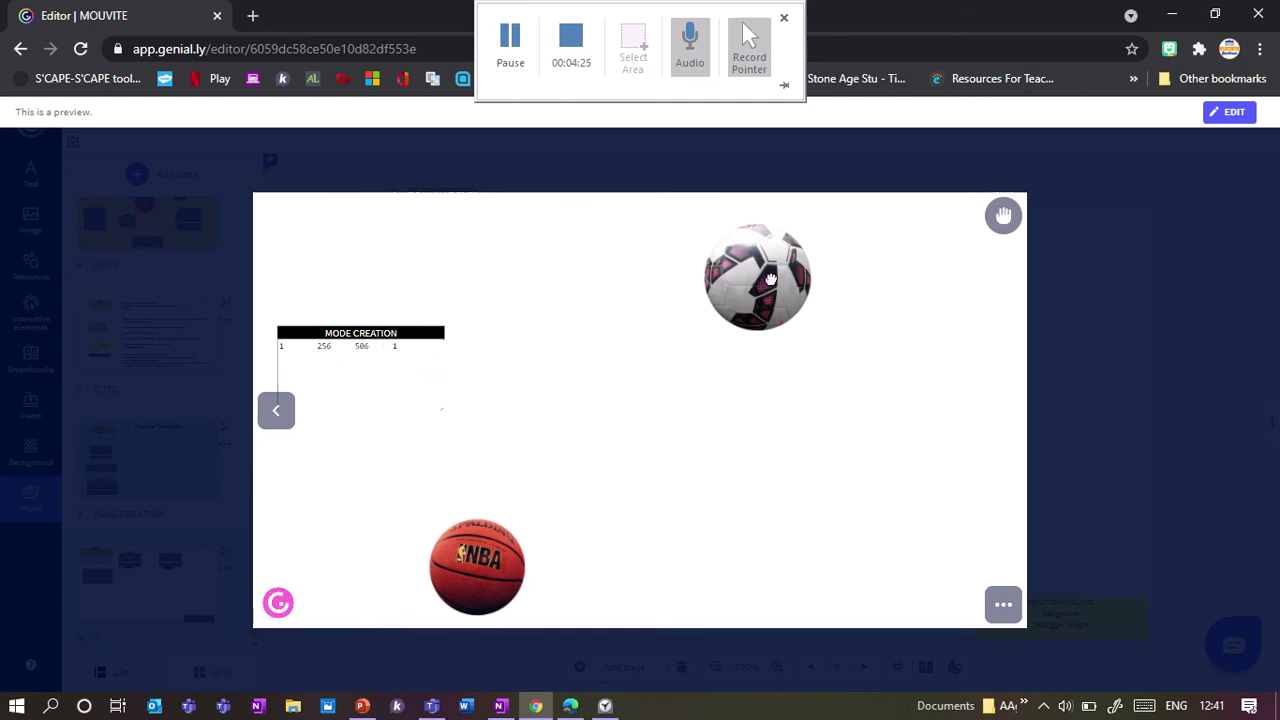
{"action": "left_click_drag", "start_coordinate": [770, 280], "coordinate": [962, 444]}
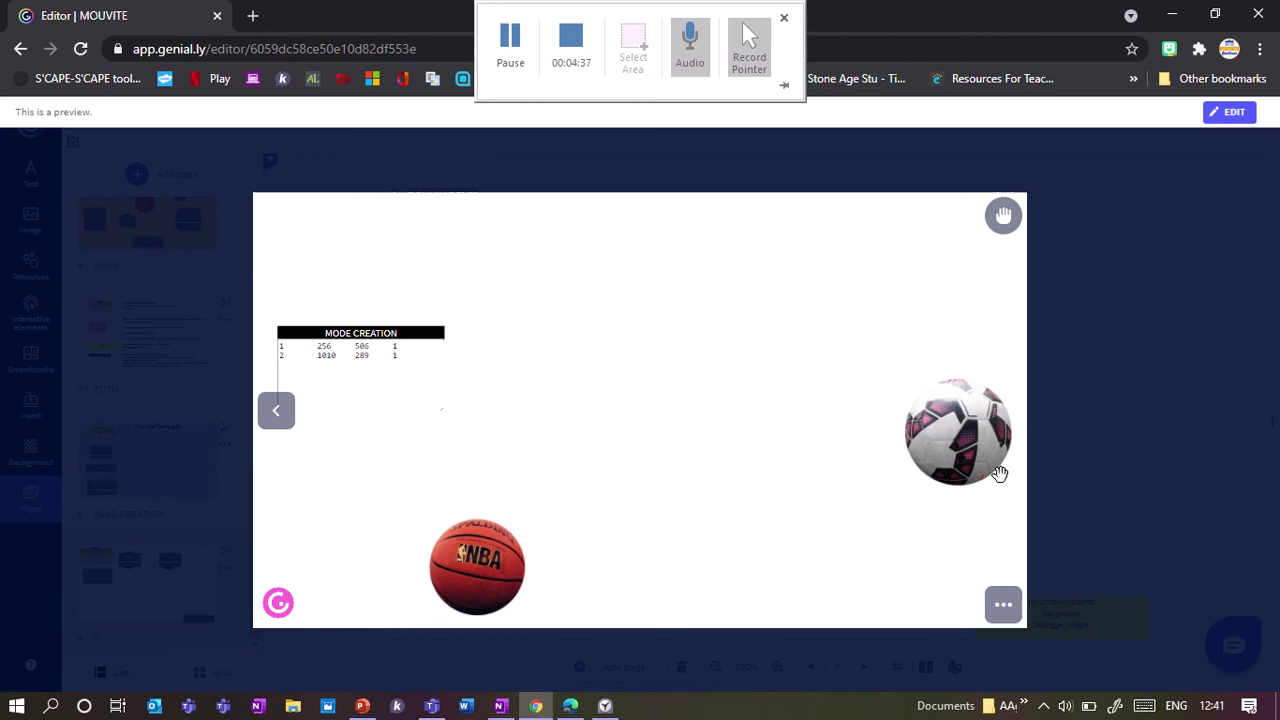
{"action": "left_click_drag", "start_coordinate": [420, 357], "coordinate": [266, 351]}
{"action": "key", "text": "ctrl+c"}
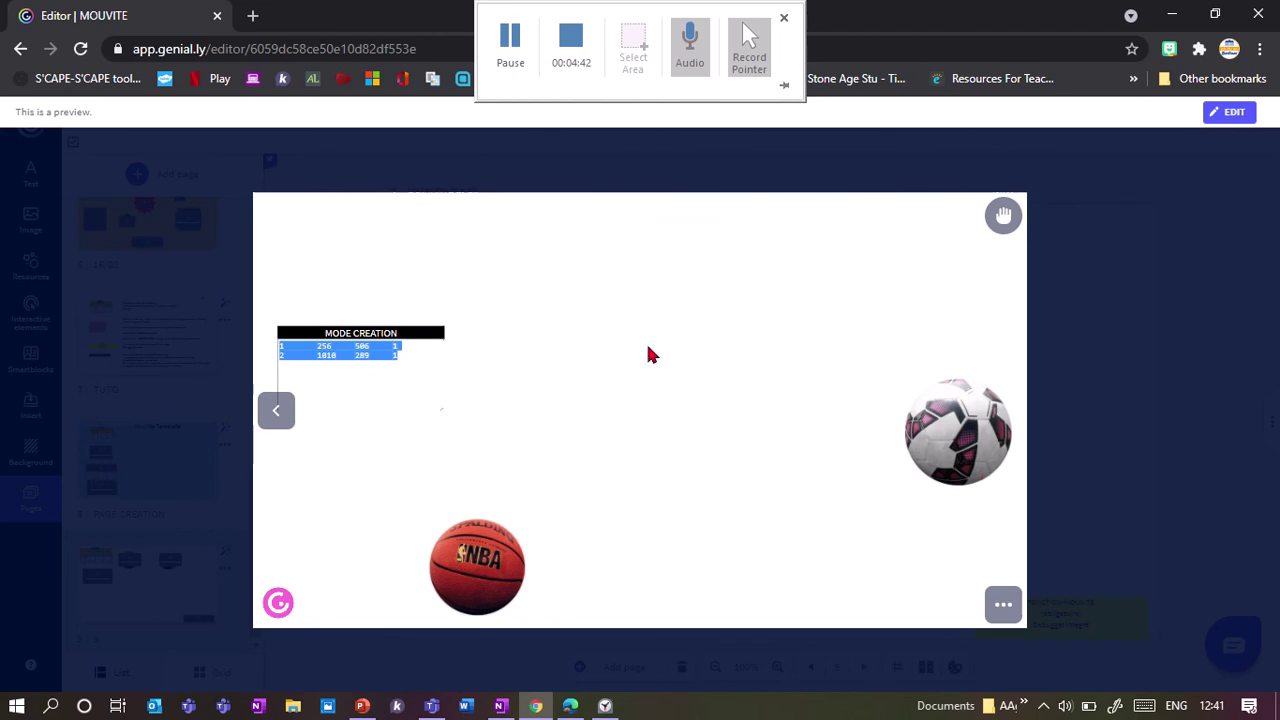
{"action": "key", "text": "Escape"}
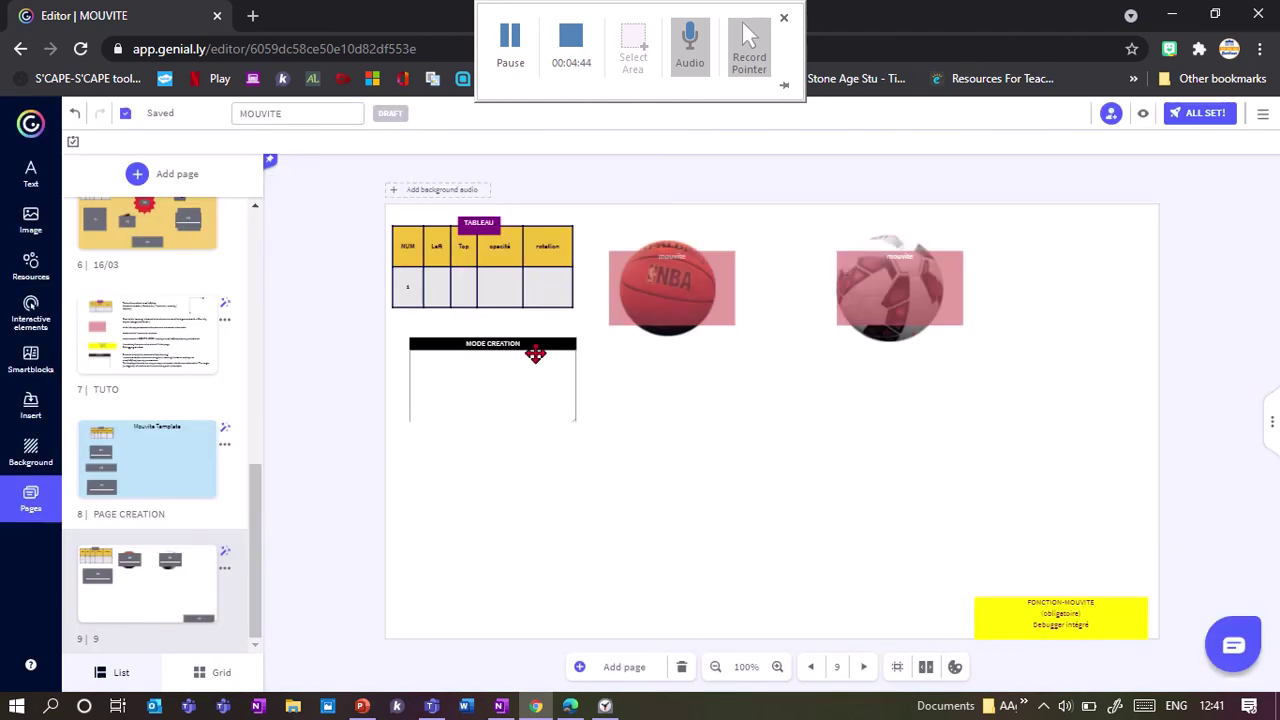
- Make both balls no longer draggable in view mode
{"action": "left_click_drag", "start_coordinate": [643, 378], "coordinate": [986, 249]}
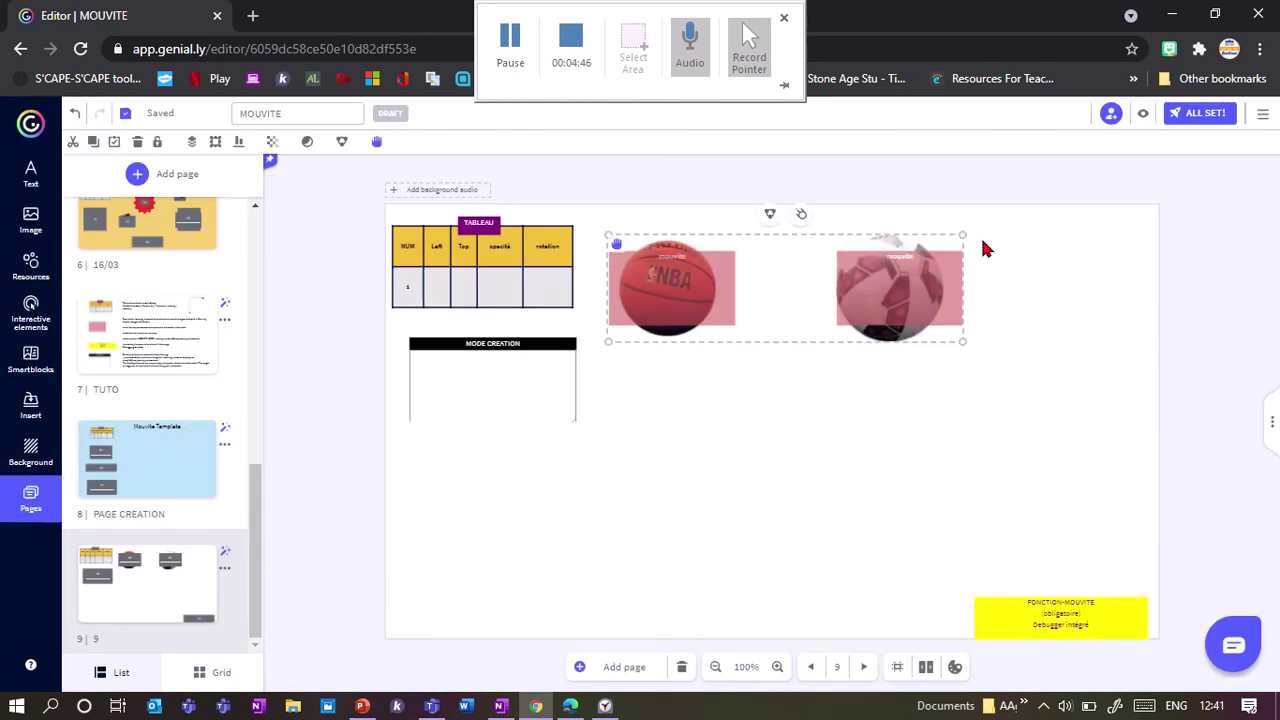
{"action": "left_click", "coordinate": [377, 142]}
{"action": "left_click", "coordinate": [713, 427]}
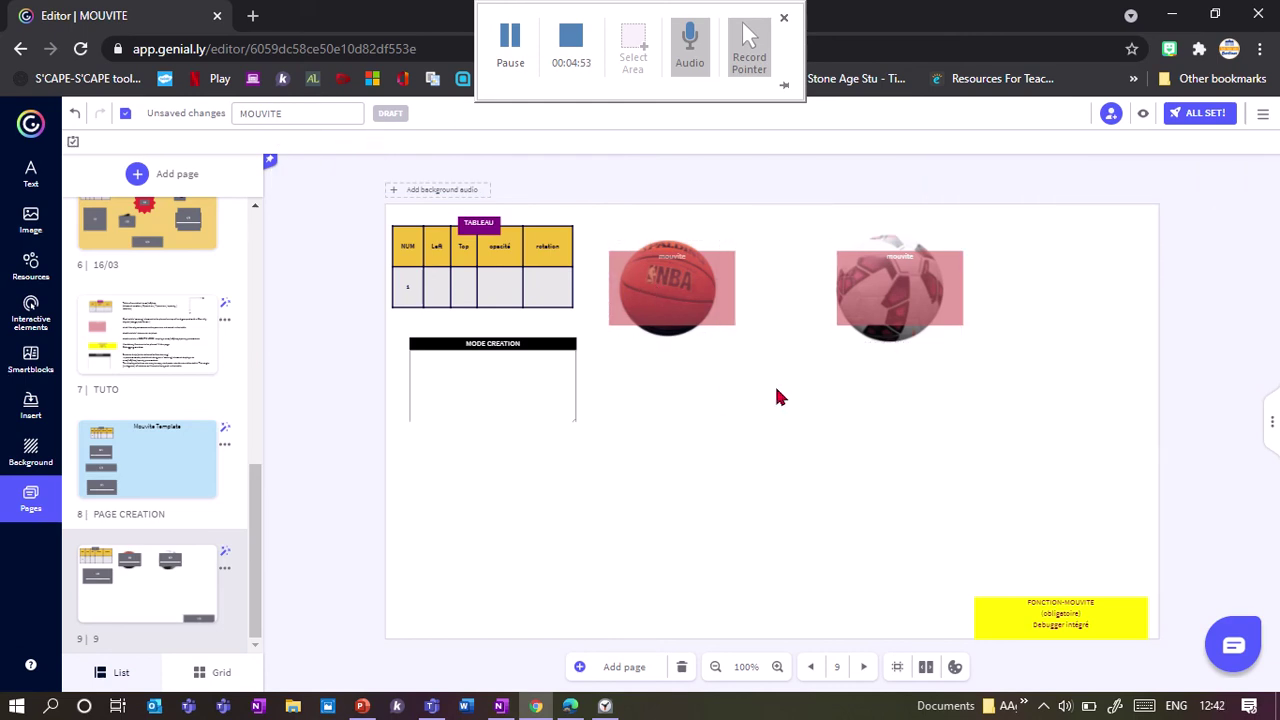
- Delete the MODE CREATION box from the page and select the TABLEAU table
{"action": "left_click", "coordinate": [479, 387]}
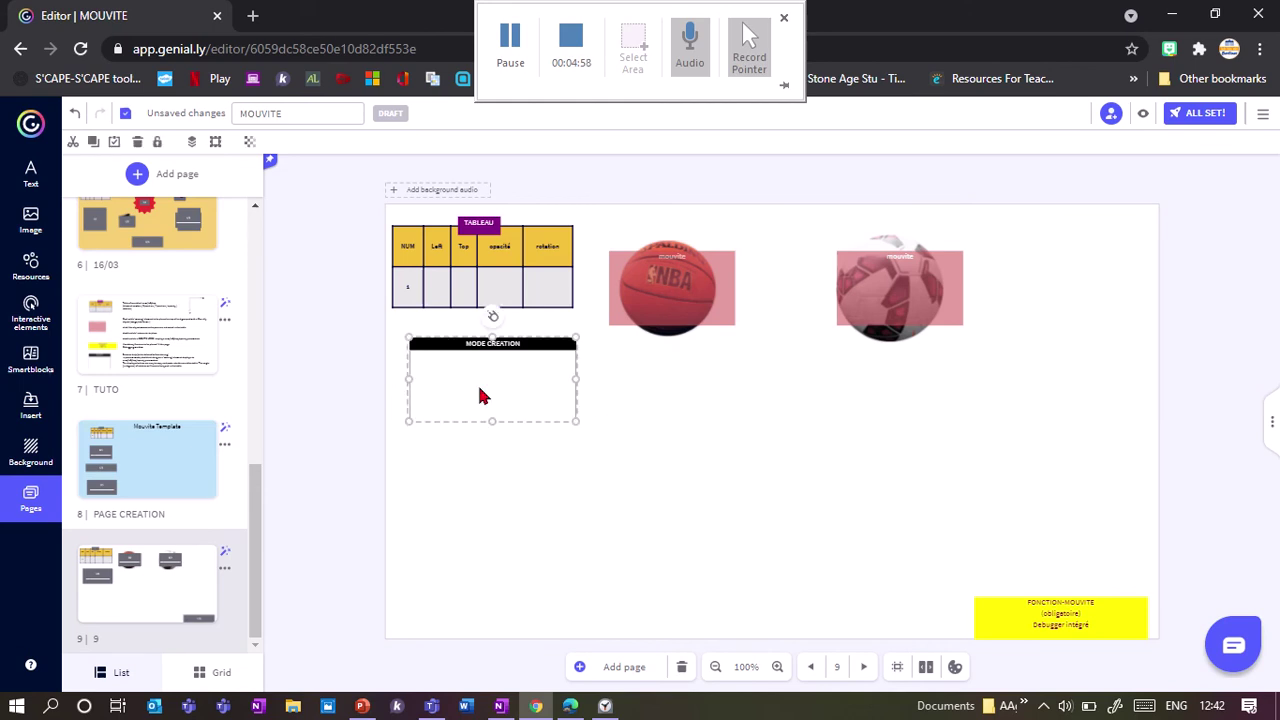
{"action": "key", "text": "Delete"}
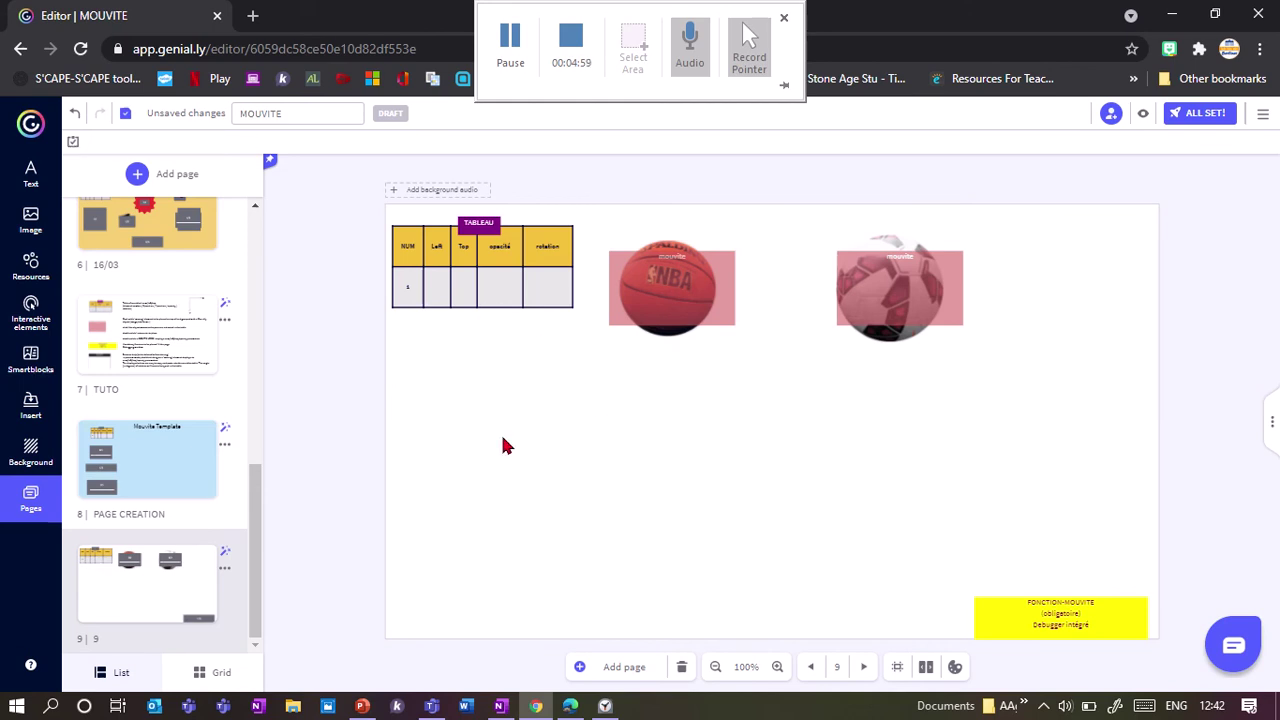
{"action": "left_click", "coordinate": [499, 270]}
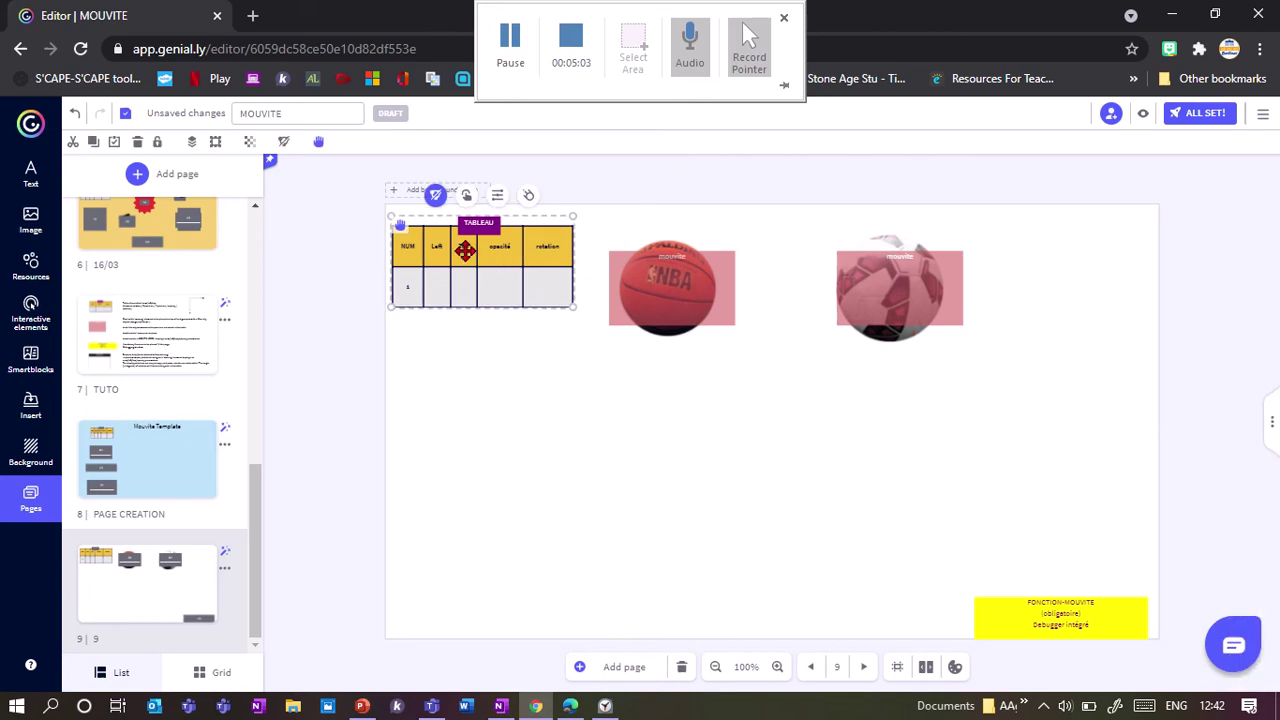
- Paste the recorded positions 1, 256, 506, 1 and 2, 1010, 289, 1 into the table's cells A2:D3
{"action": "left_click", "coordinate": [497, 194]}
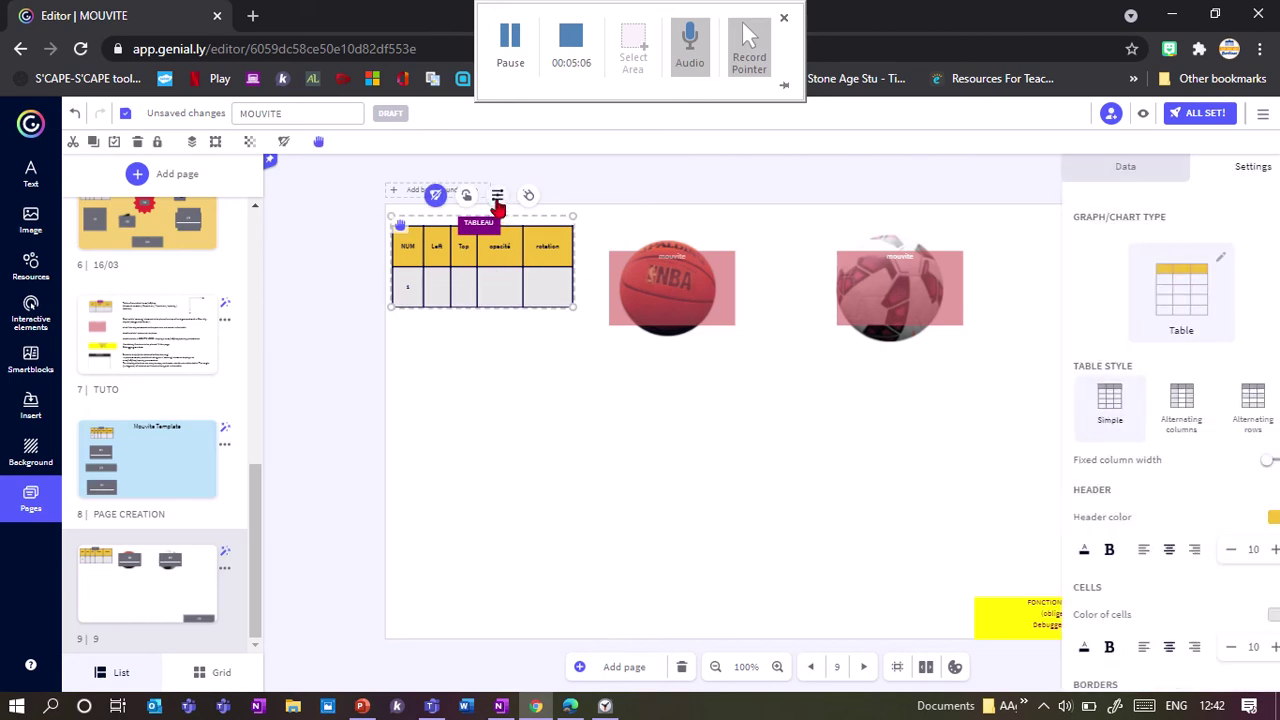
{"action": "left_click", "coordinate": [1090, 168]}
{"action": "left_click", "coordinate": [1100, 247]}
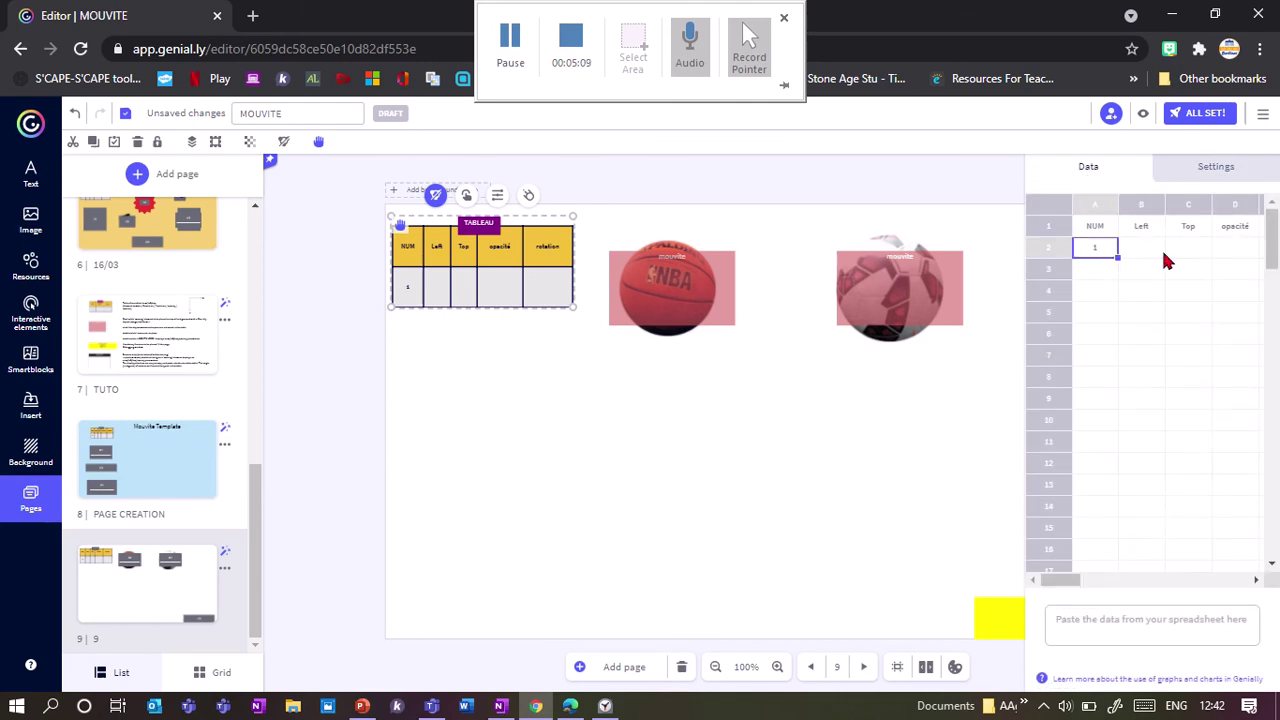
{"action": "left_click_drag", "start_coordinate": [1165, 260], "coordinate": [1232, 279]}
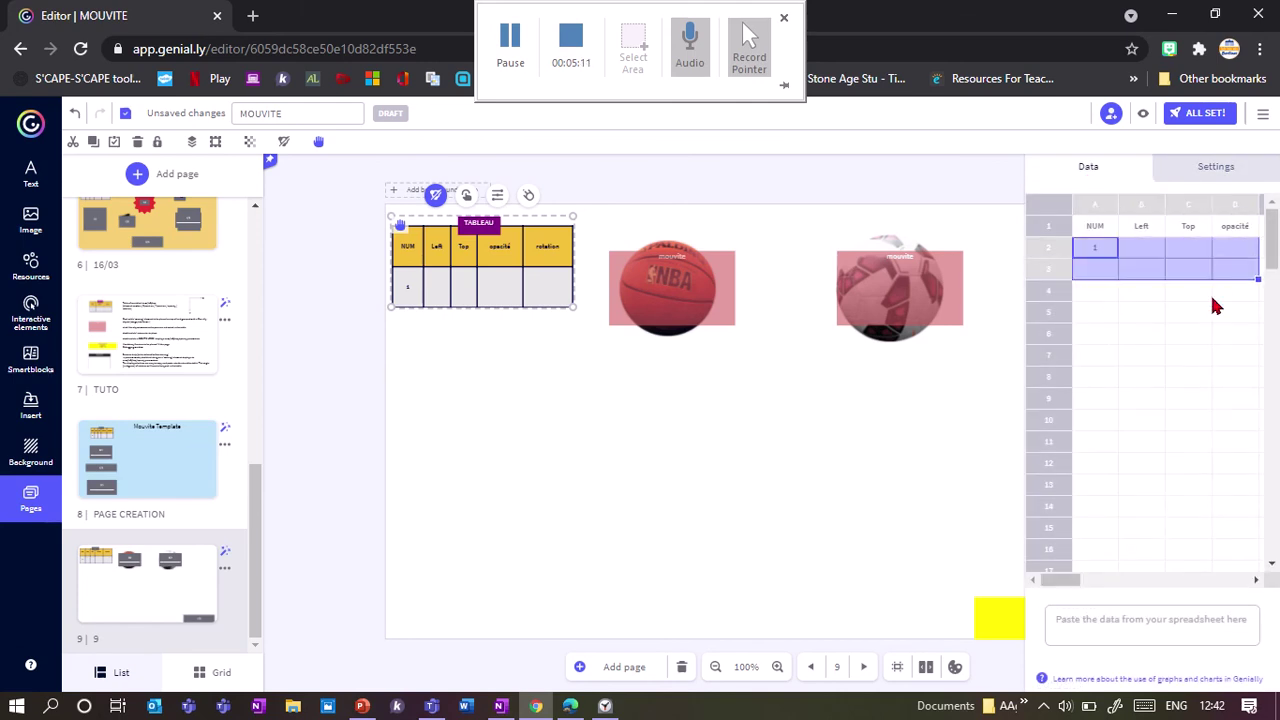
{"action": "key", "text": "ctrl+v"}
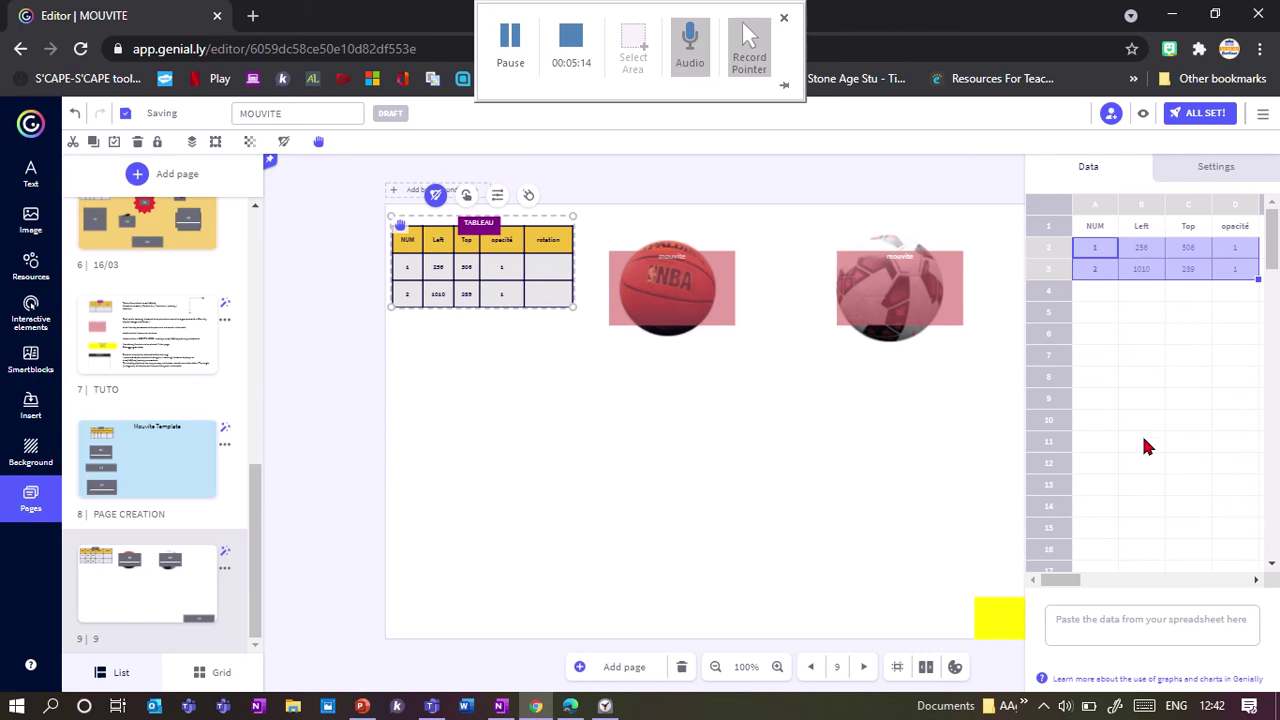
{"action": "left_click_drag", "start_coordinate": [1059, 582], "coordinate": [1075, 584]}
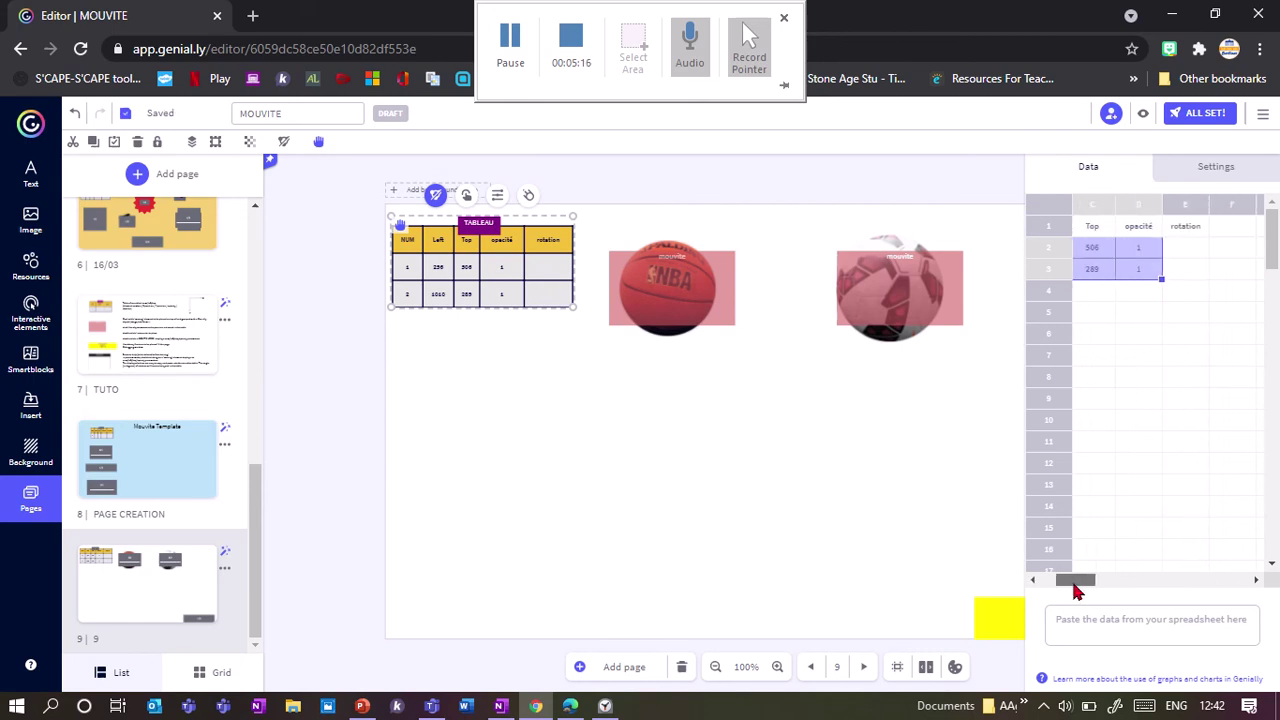
- Enter an opacité of 90 for the first ball in cell D2
{"action": "left_click", "coordinate": [1148, 255]}
{"action": "left_click", "coordinate": [1148, 268]}
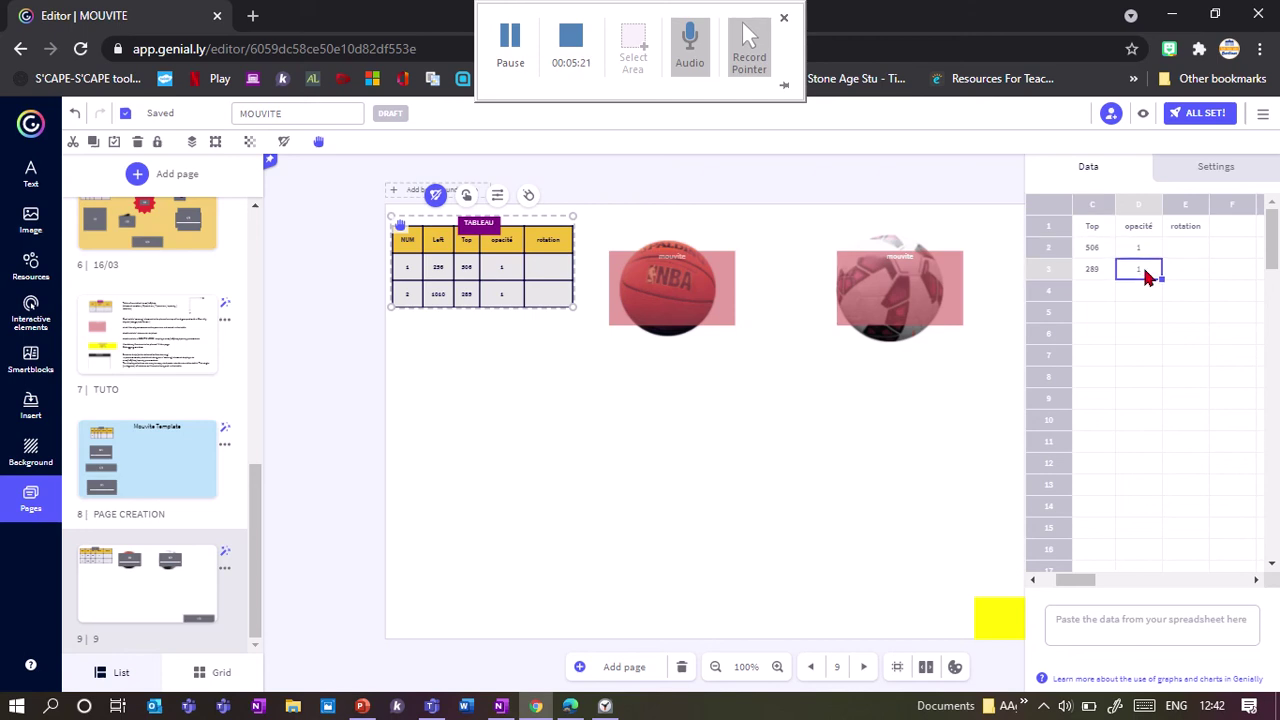
{"action": "left_click", "coordinate": [1148, 255]}
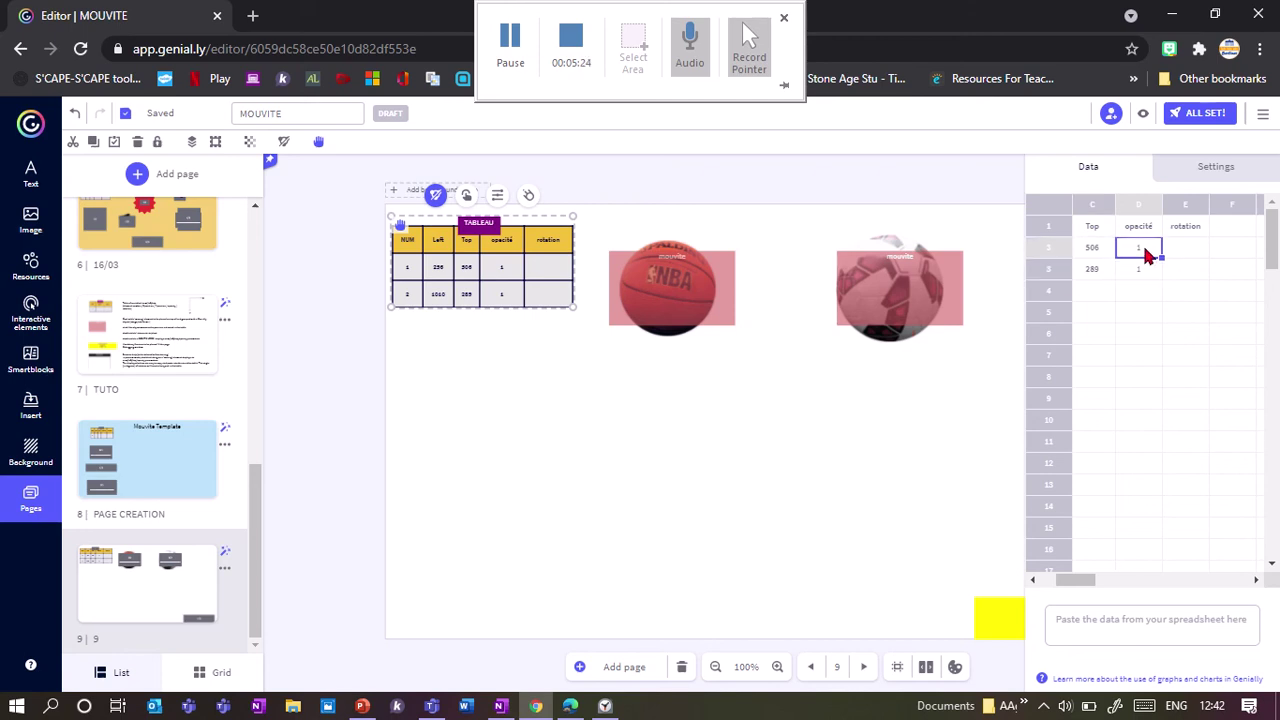
{"action": "type", "text": "90"}
{"action": "key", "text": "Return"}
{"action": "left_click", "coordinate": [1183, 270]}
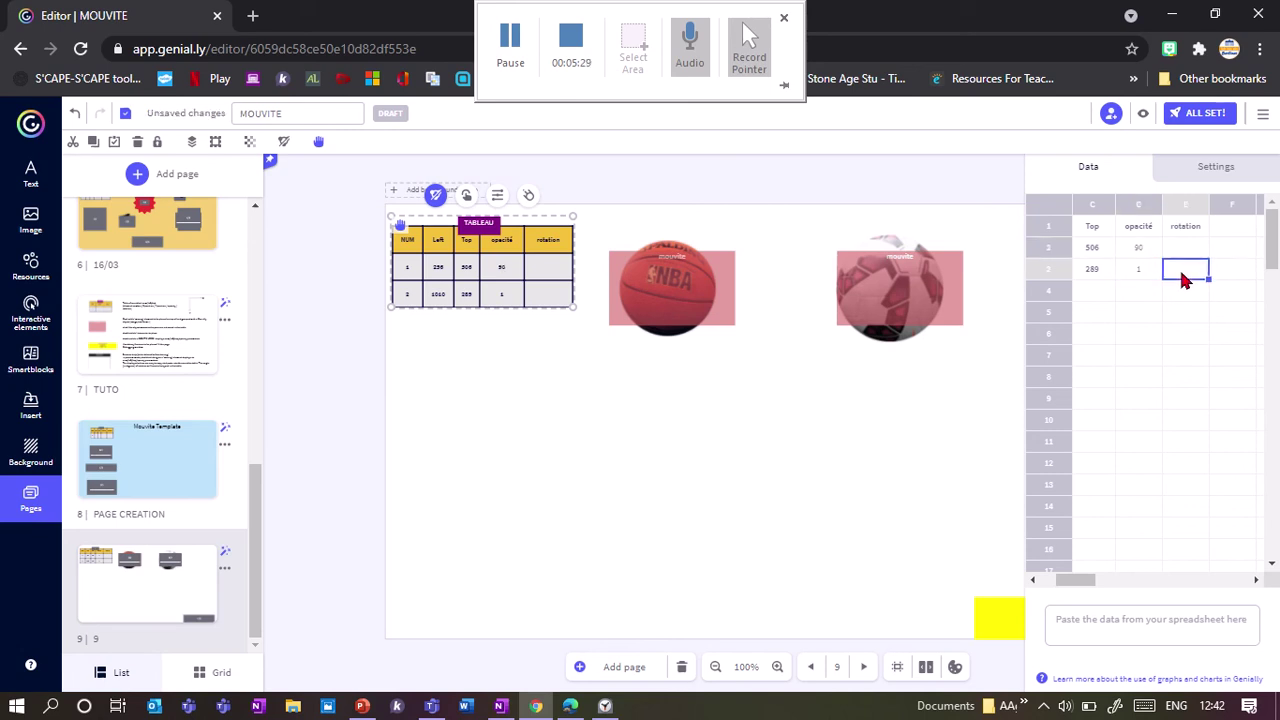
- Give the second ball a rotation of 145 and preview the page
{"action": "type", "text": "145"}
{"action": "left_click", "coordinate": [1184, 251]}
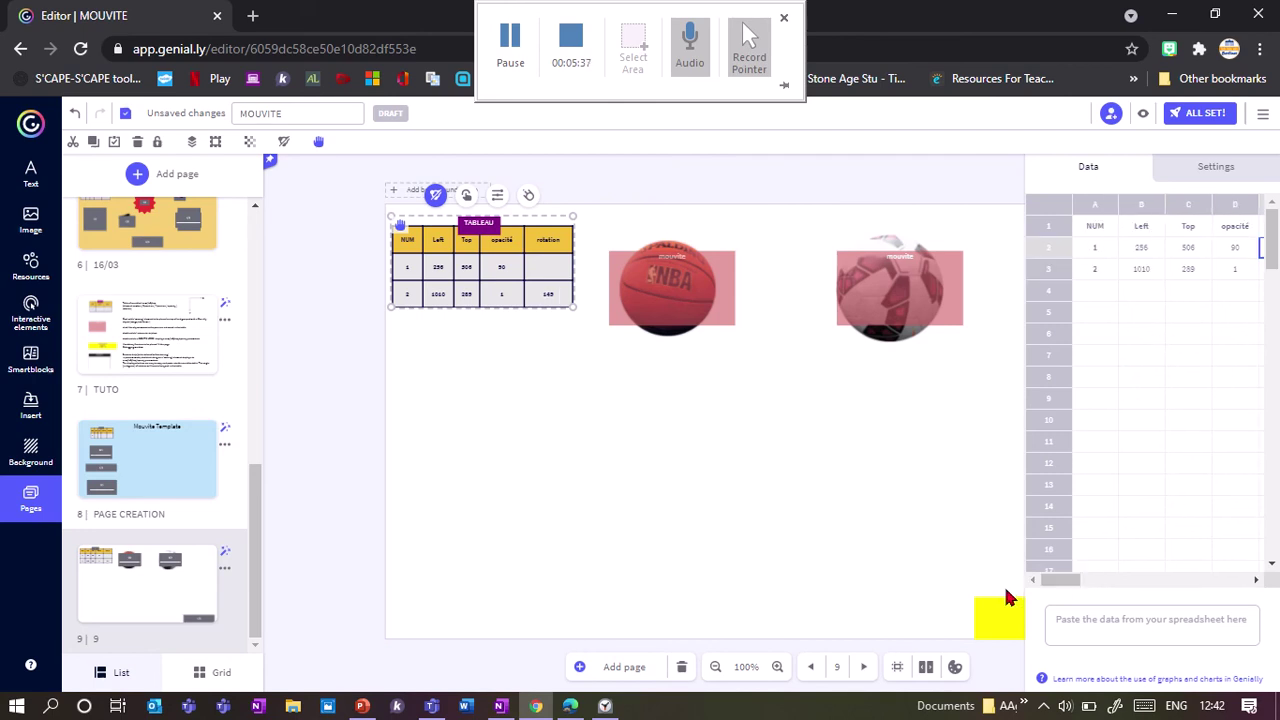
{"action": "left_click", "coordinate": [922, 592]}
{"action": "left_click", "coordinate": [1145, 114]}
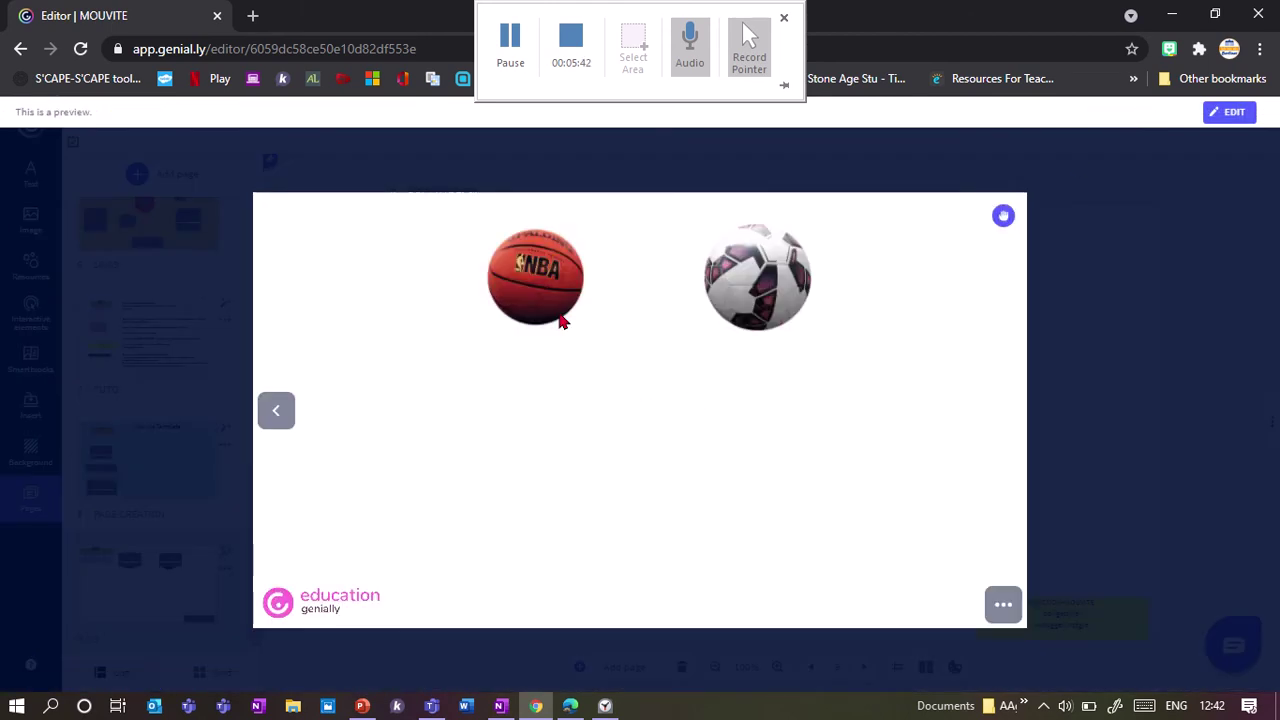
- Click both balls in the preview to send the basketball bottom-left and the soccer ball right
{"action": "left_click", "coordinate": [549, 297]}
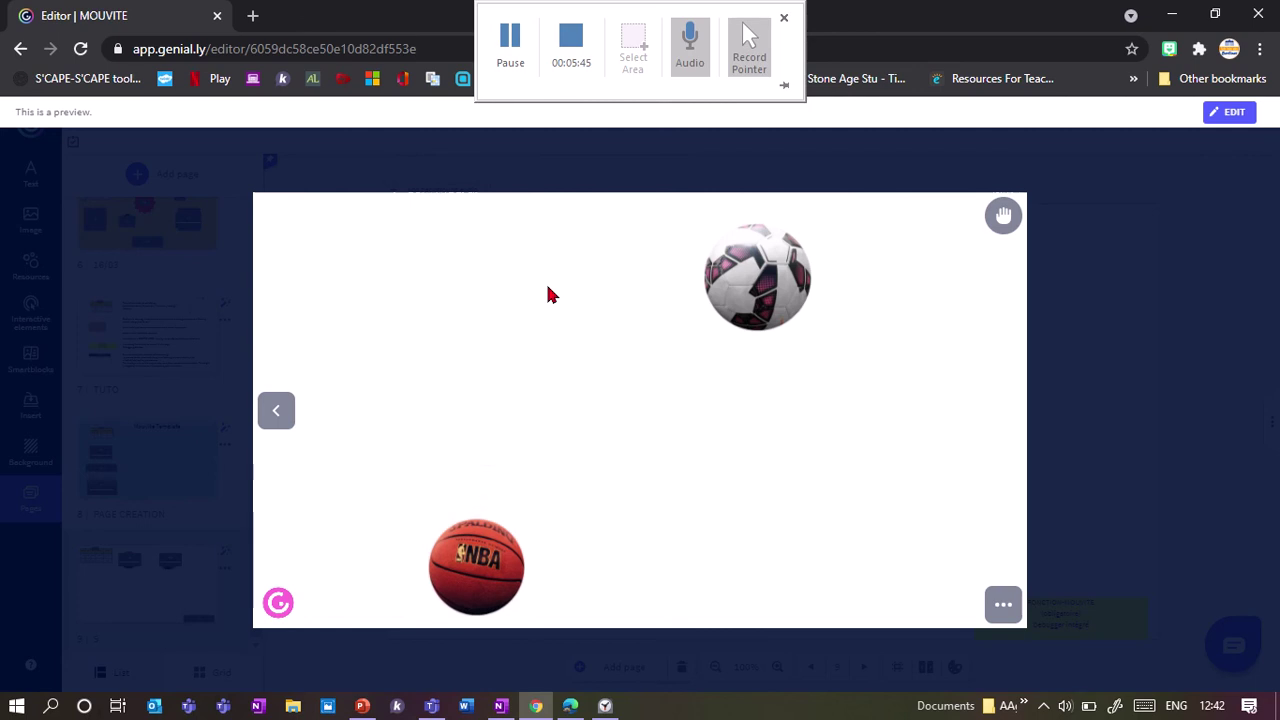
{"action": "left_click", "coordinate": [481, 580]}
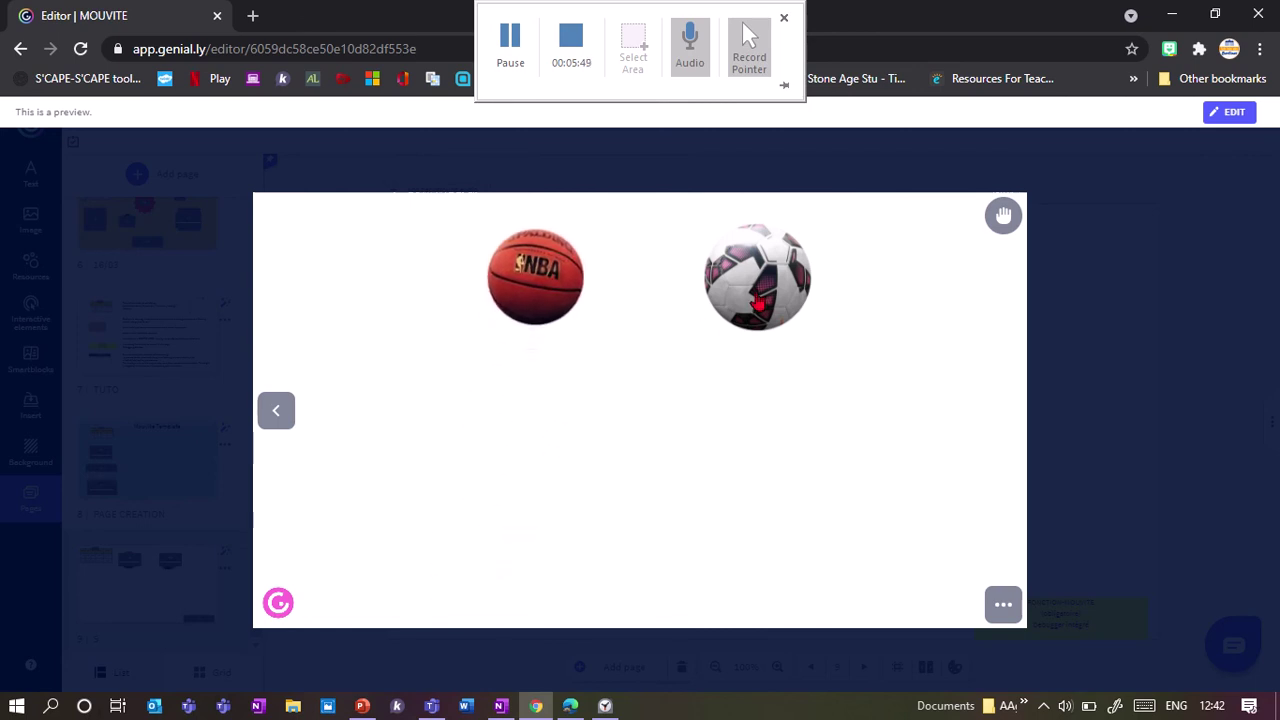
{"action": "left_click", "coordinate": [757, 305]}
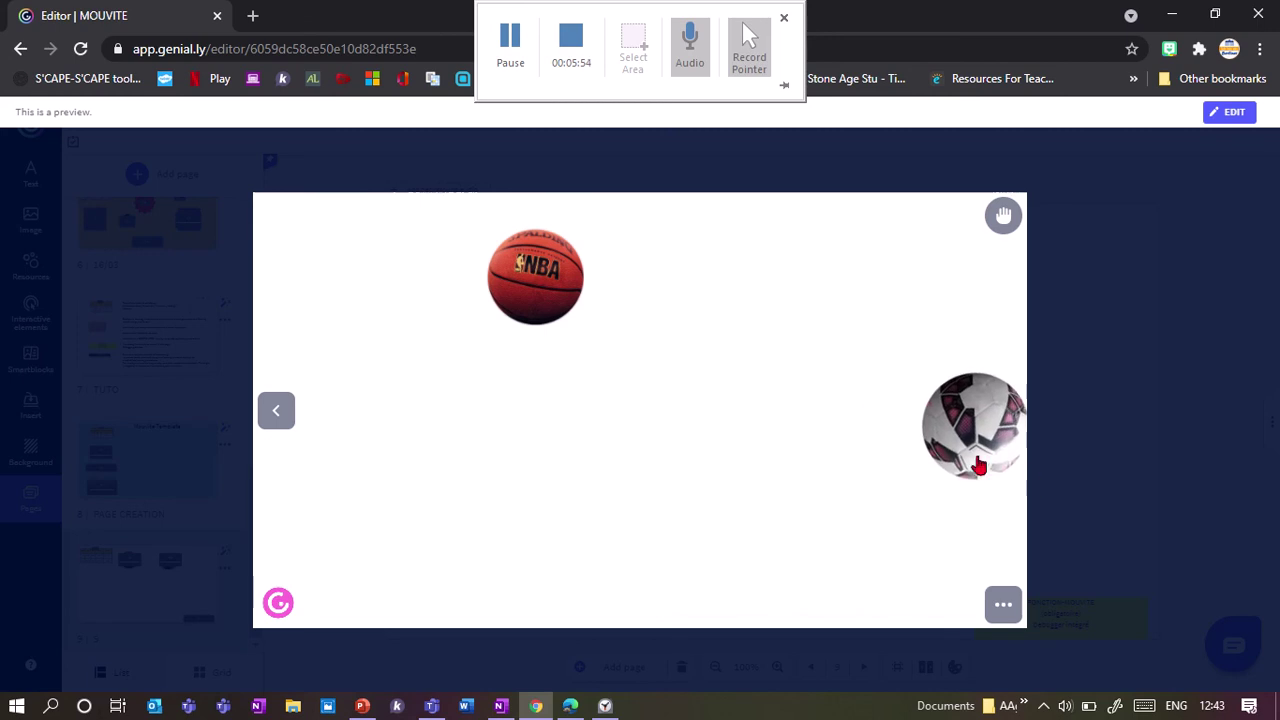
{"action": "left_click", "coordinate": [555, 307]}
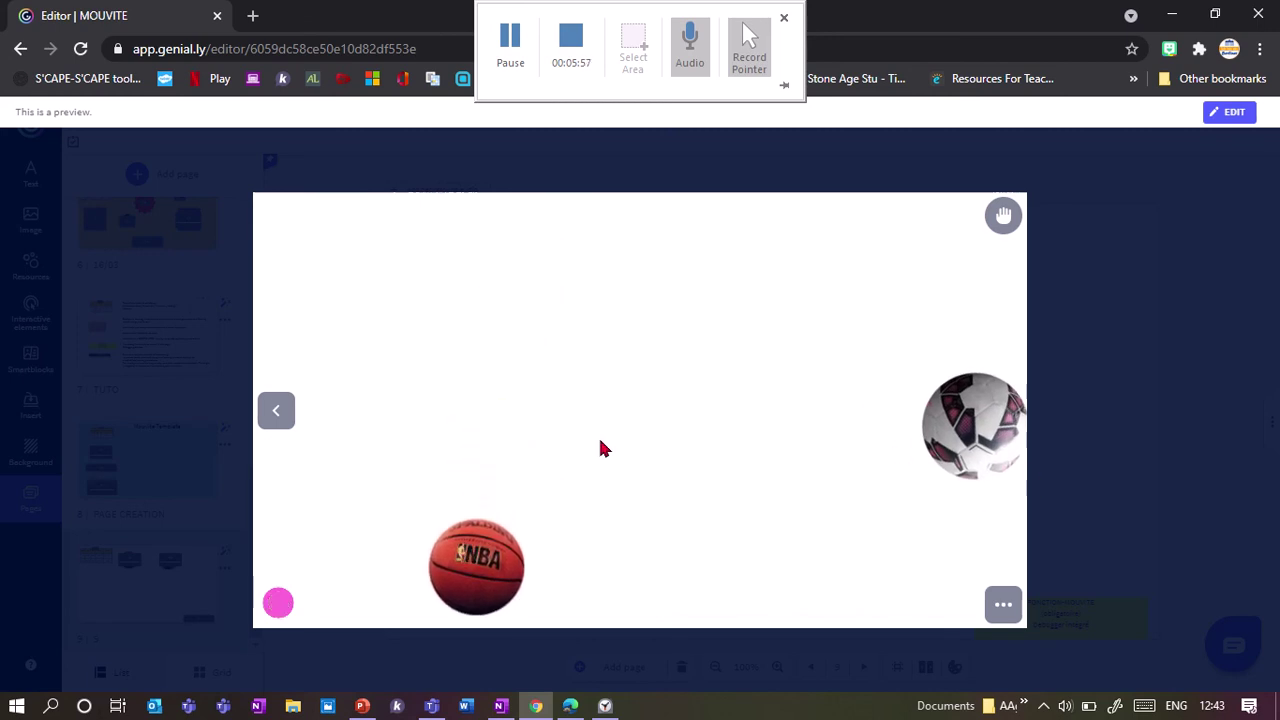
- Back in the editor, change the first ball's opacité in the TABLEAU data from 90 to 0
{"action": "left_click", "coordinate": [1166, 449]}
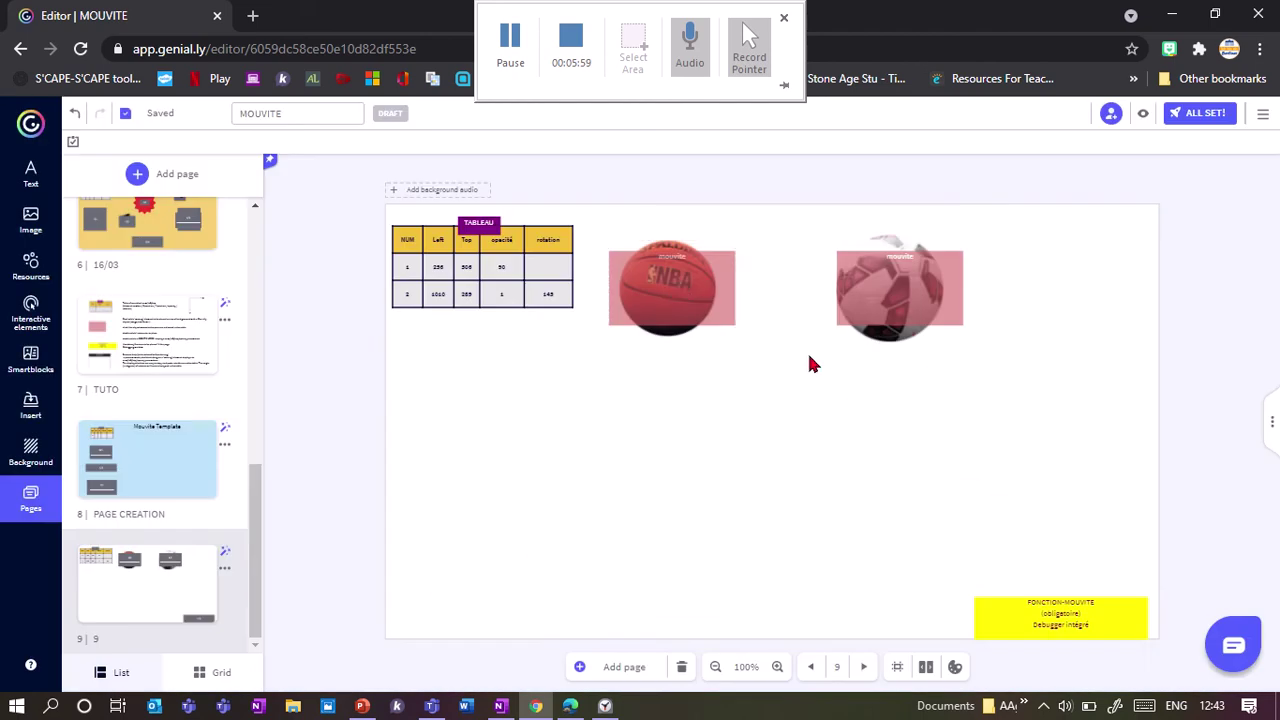
{"action": "left_click", "coordinate": [678, 293]}
{"action": "left_click", "coordinate": [539, 298]}
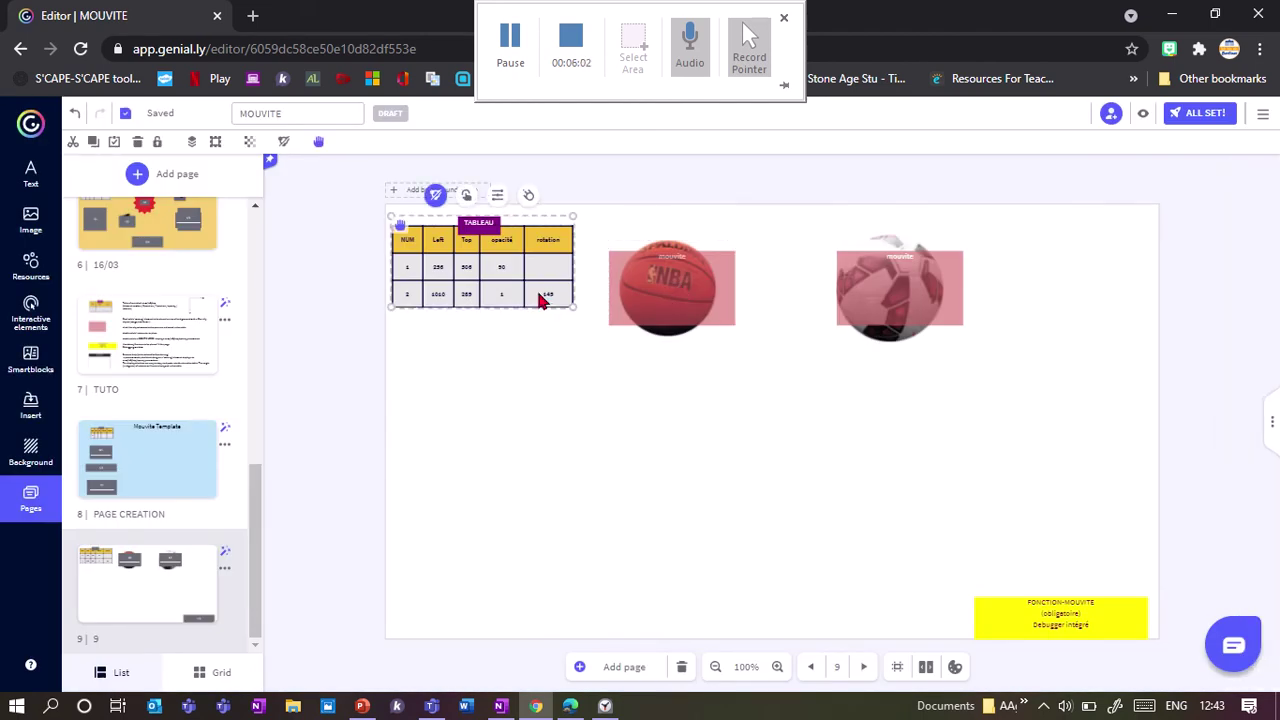
{"action": "left_click", "coordinate": [497, 195]}
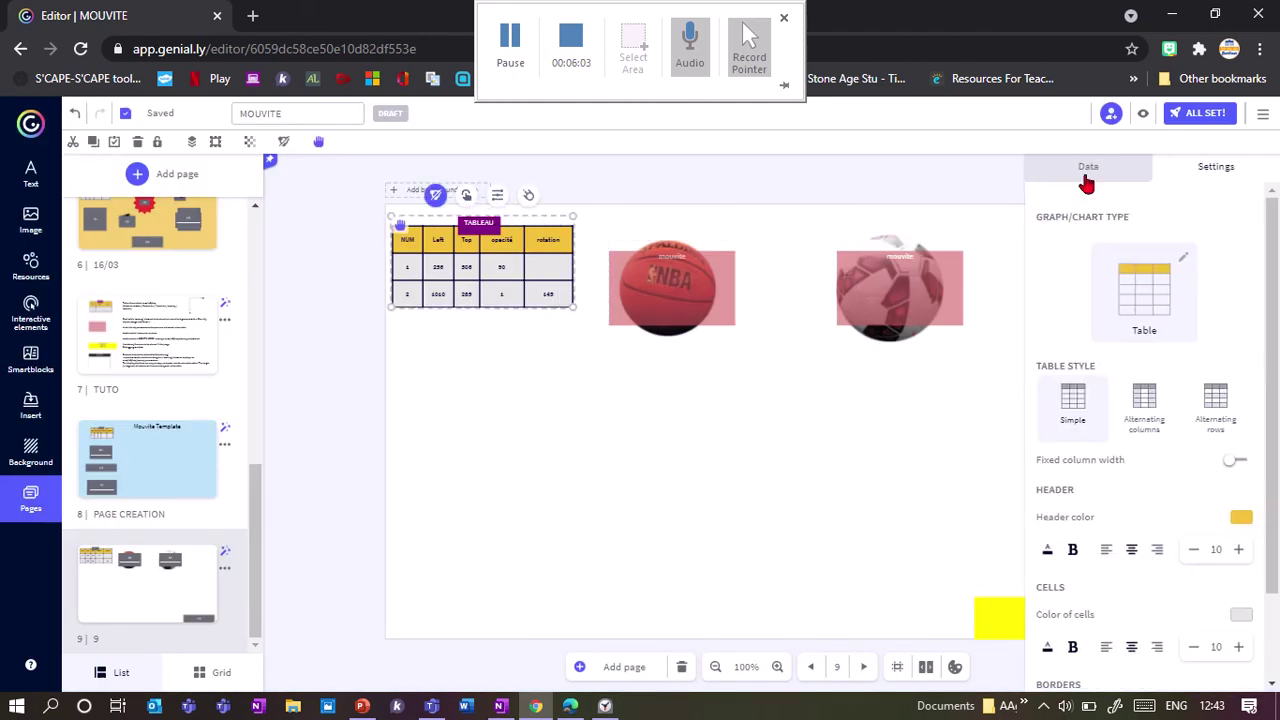
{"action": "left_click", "coordinate": [1087, 180]}
{"action": "left_click", "coordinate": [1240, 250]}
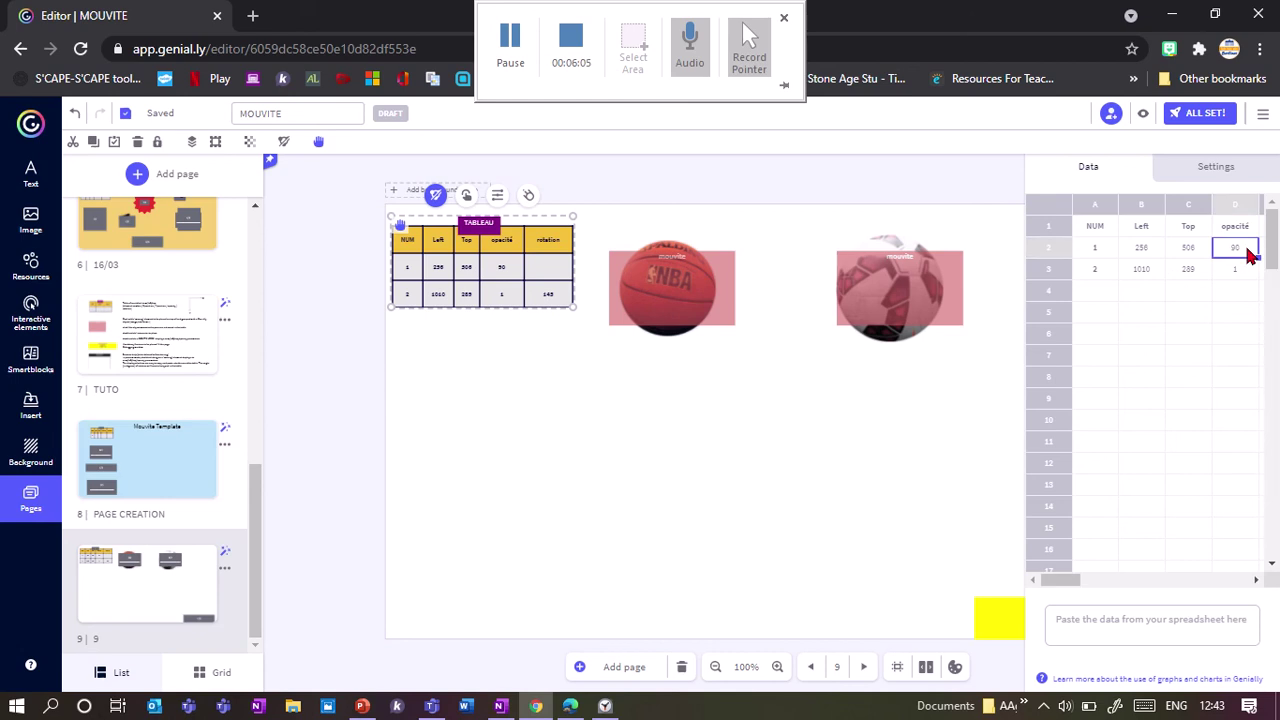
{"action": "type", "text": "0"}
{"action": "left_click", "coordinate": [757, 480]}
- Preview the page to see the basketball fade out and the soccer ball fly right, then return to editing
{"action": "left_click", "coordinate": [1143, 114]}
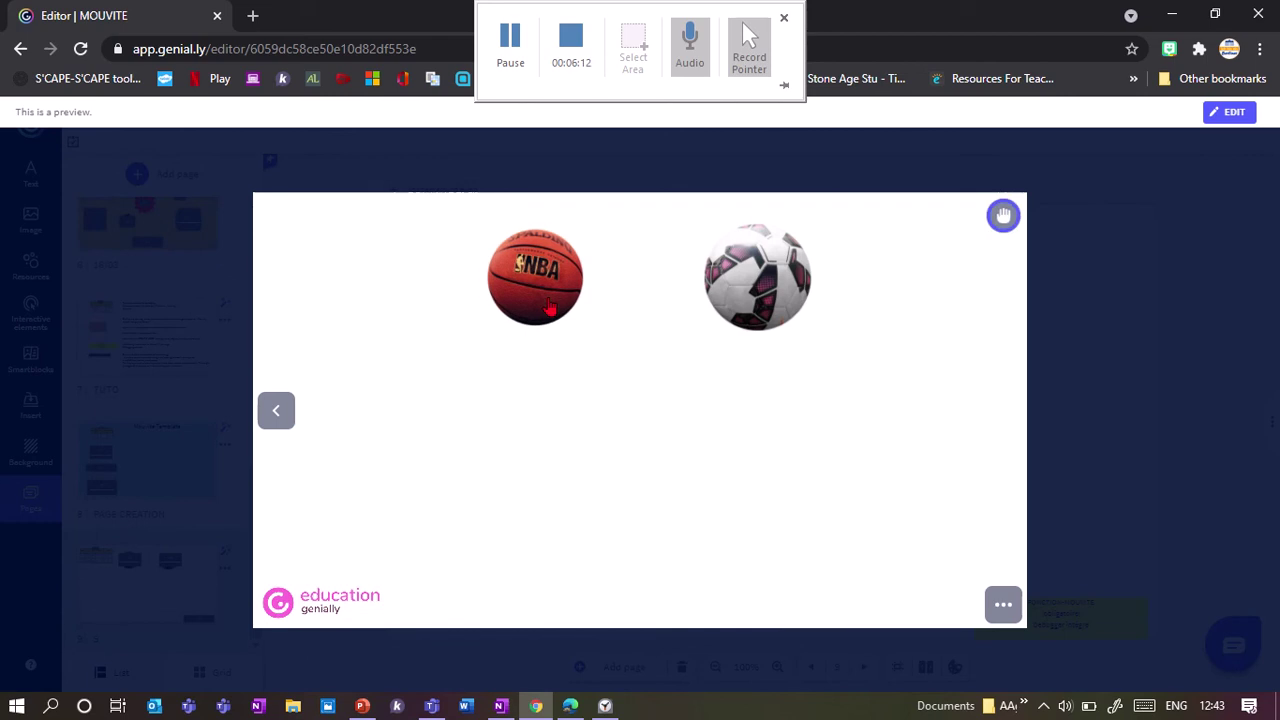
{"action": "left_click", "coordinate": [549, 308]}
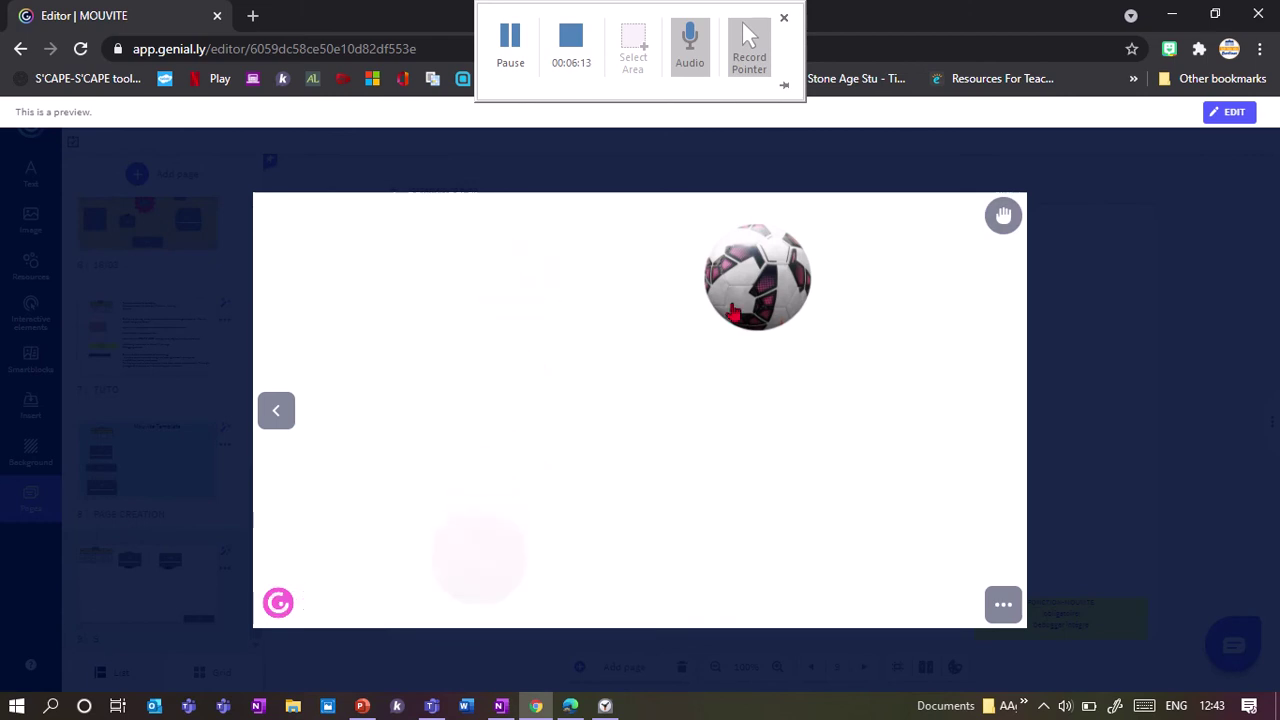
{"action": "left_click", "coordinate": [768, 307]}
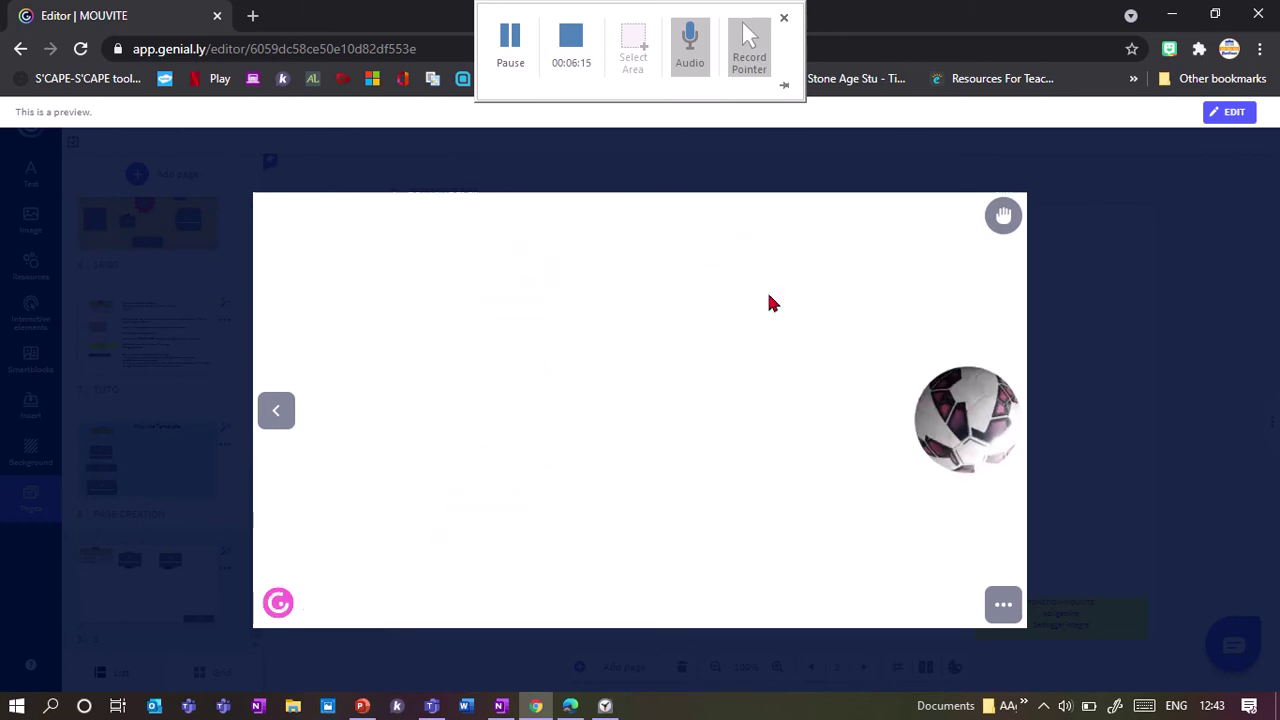
{"action": "key", "text": "Escape"}
{"action": "left_click", "coordinate": [668, 250]}
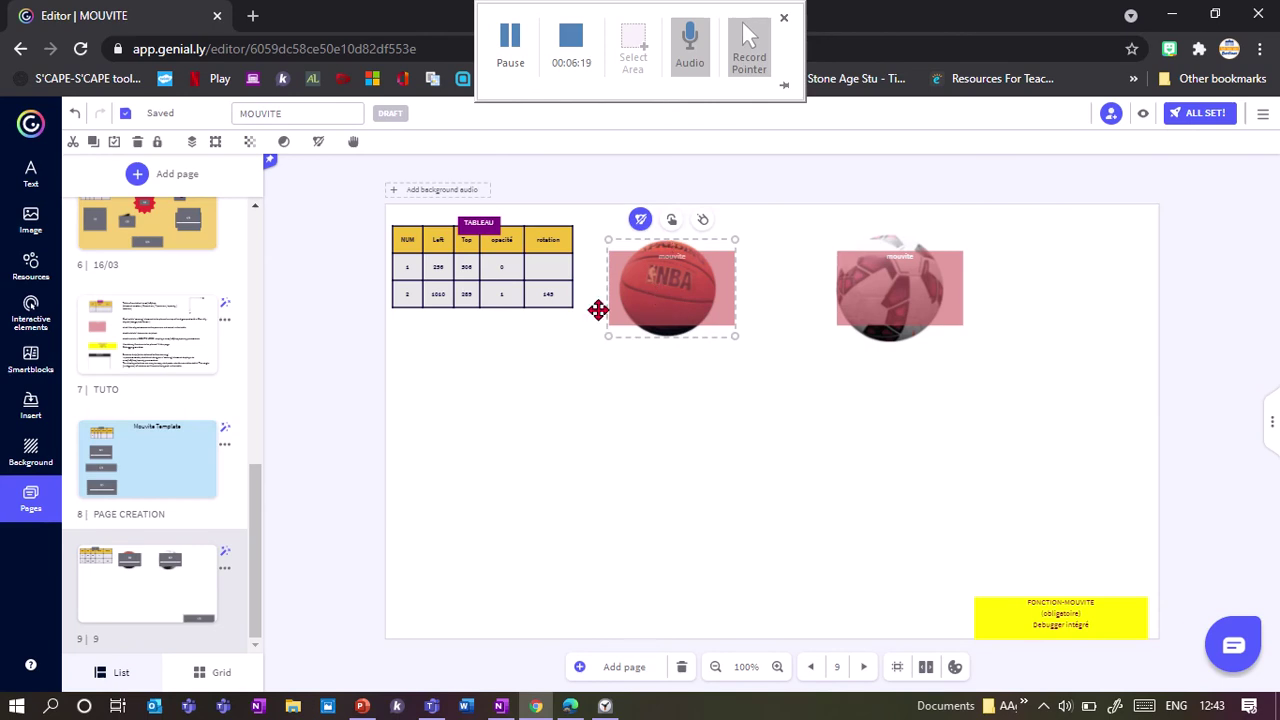
- Clear the old values from cells A2:D3 of the TABLEAU table data
{"action": "left_click", "coordinate": [528, 300]}
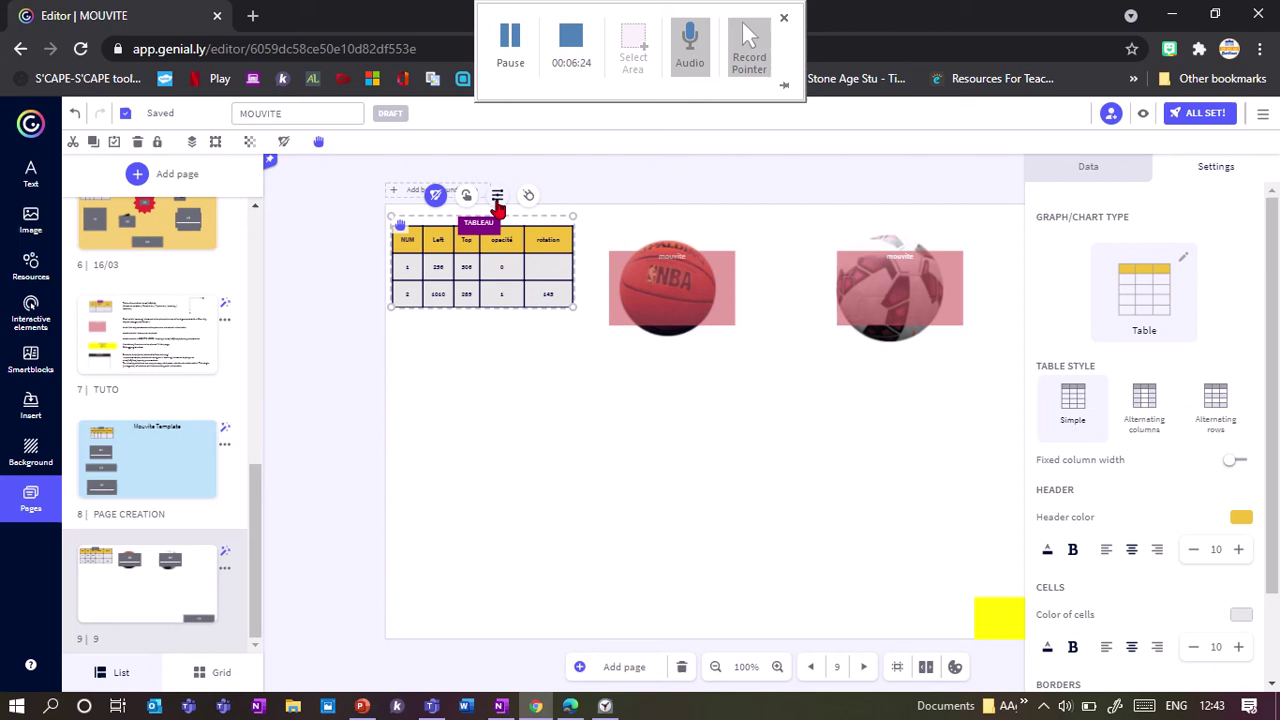
{"action": "left_click", "coordinate": [1076, 180]}
{"action": "left_click_drag", "start_coordinate": [1224, 278], "coordinate": [1106, 260]}
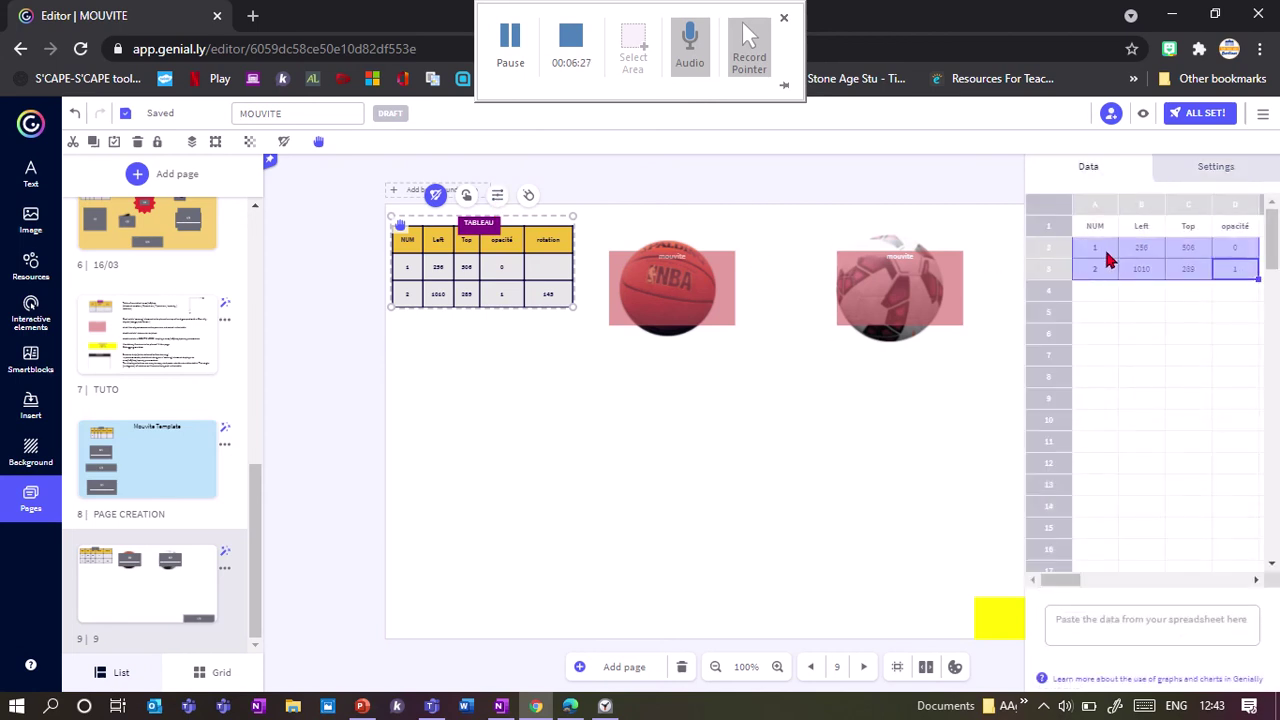
{"action": "key", "text": "Return"}
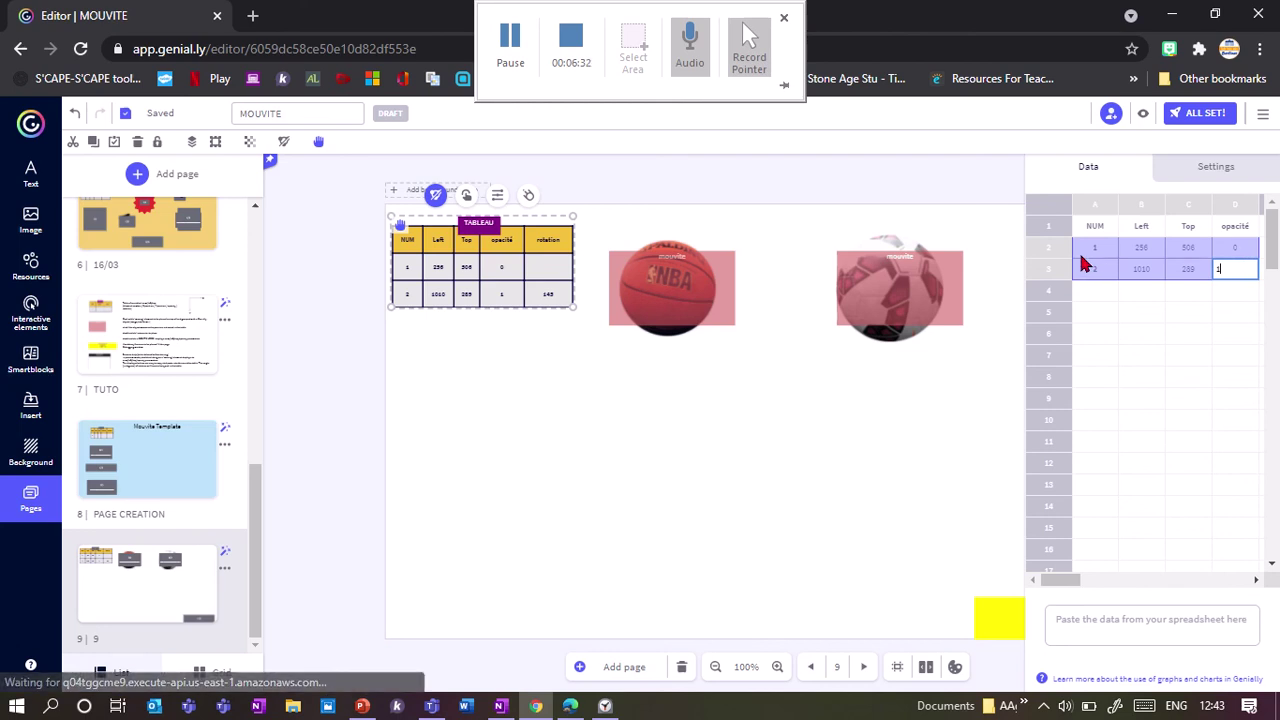
{"action": "left_click_drag", "start_coordinate": [1085, 258], "coordinate": [1243, 283]}
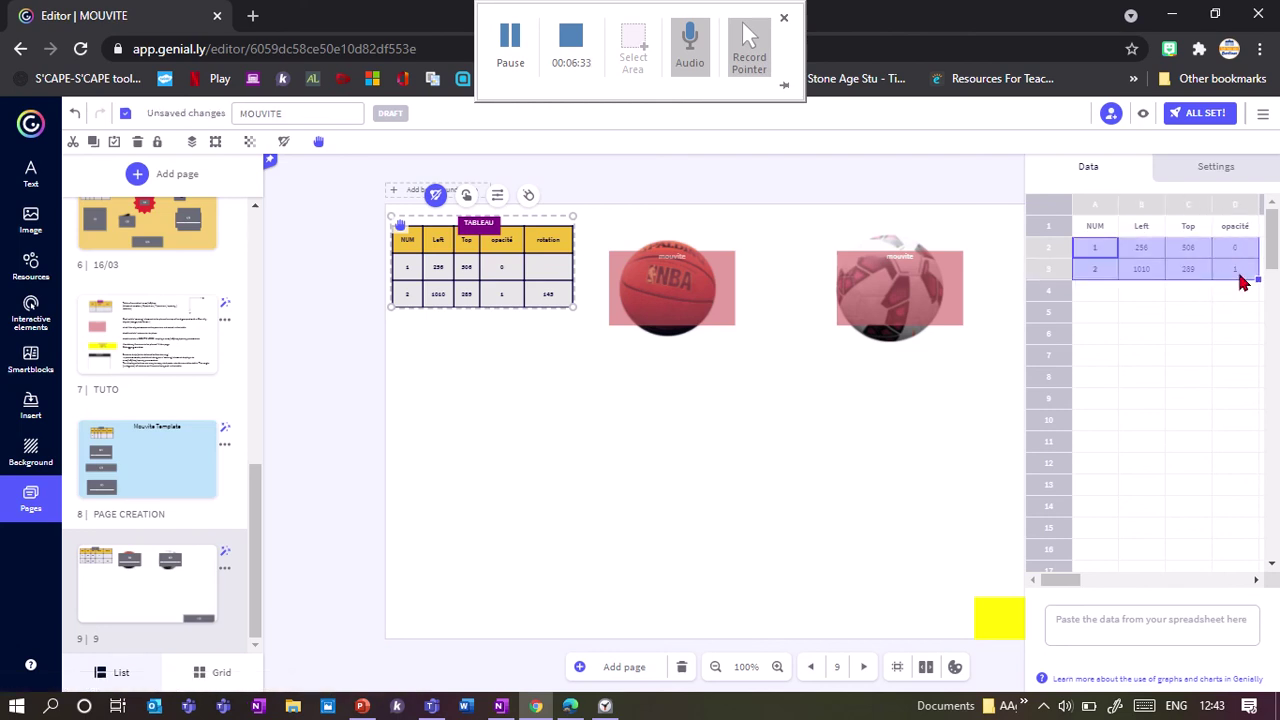
{"action": "key", "text": "Delete"}
{"action": "left_click", "coordinate": [1091, 249]}
{"action": "double_click", "coordinate": [1091, 249]}
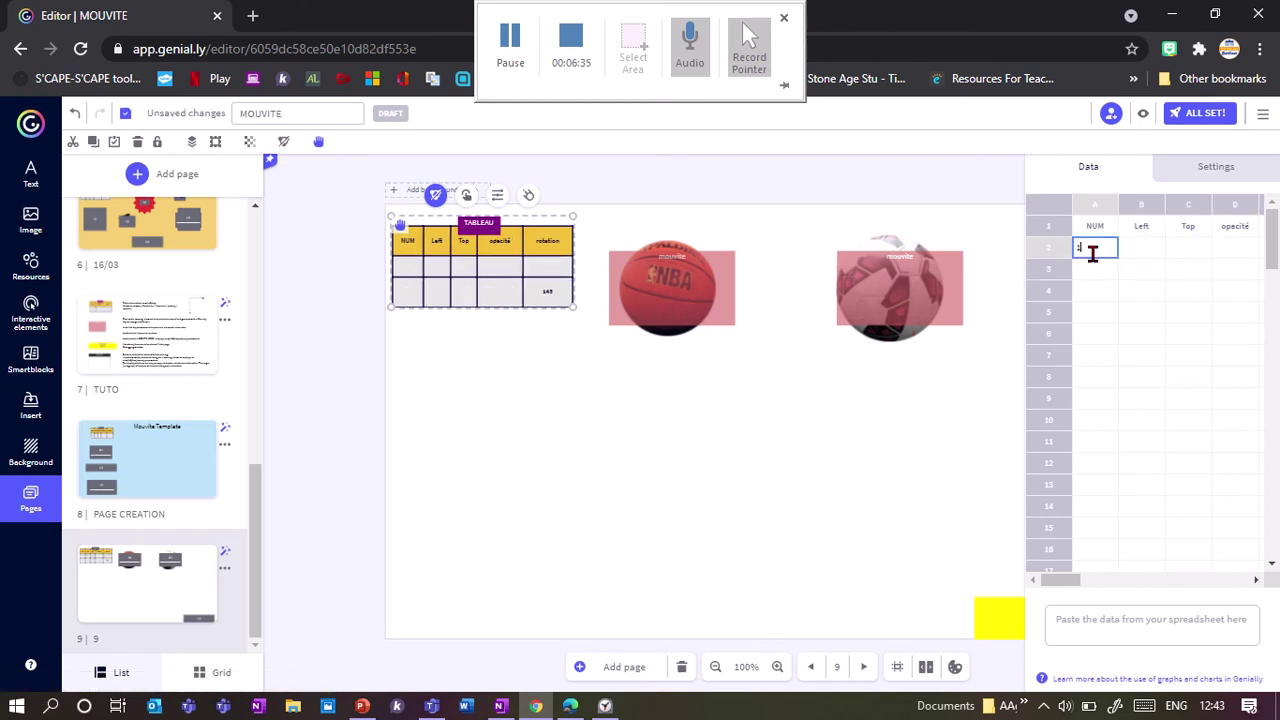
{"action": "left_click", "coordinate": [876, 472]}
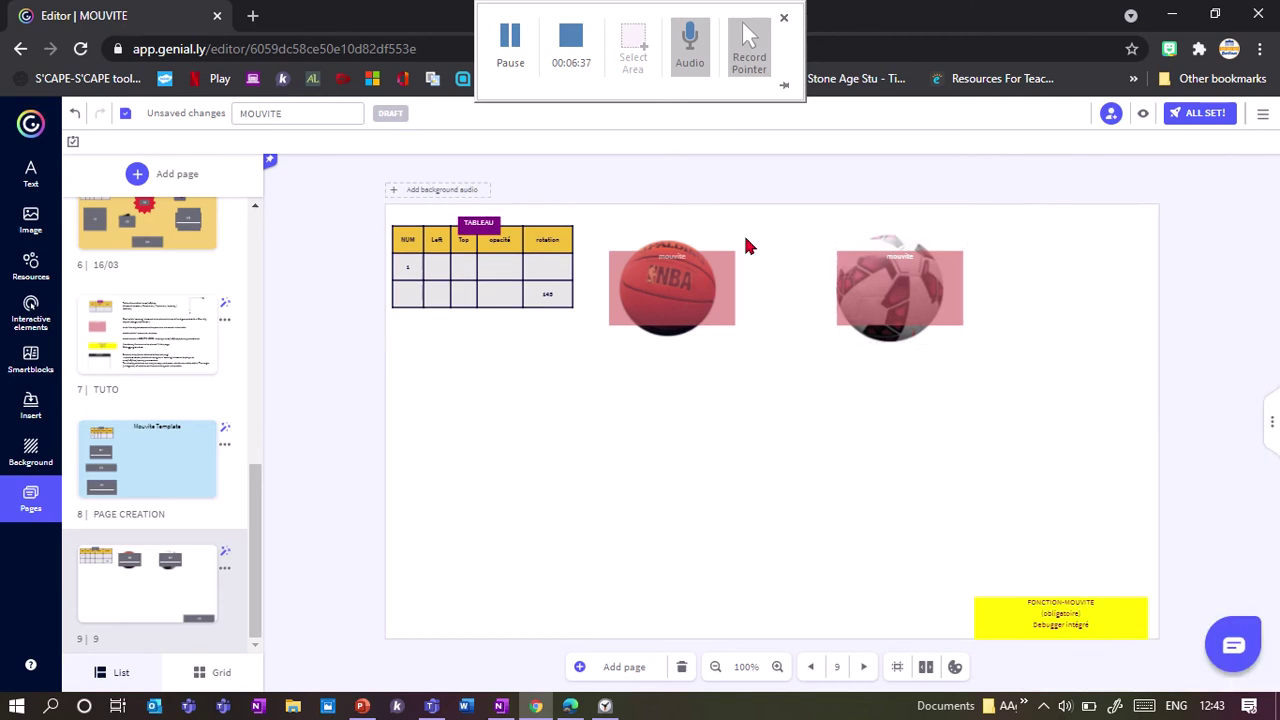
- Delete the leftover rotation value 145 from cell E3
{"action": "left_click", "coordinate": [463, 260]}
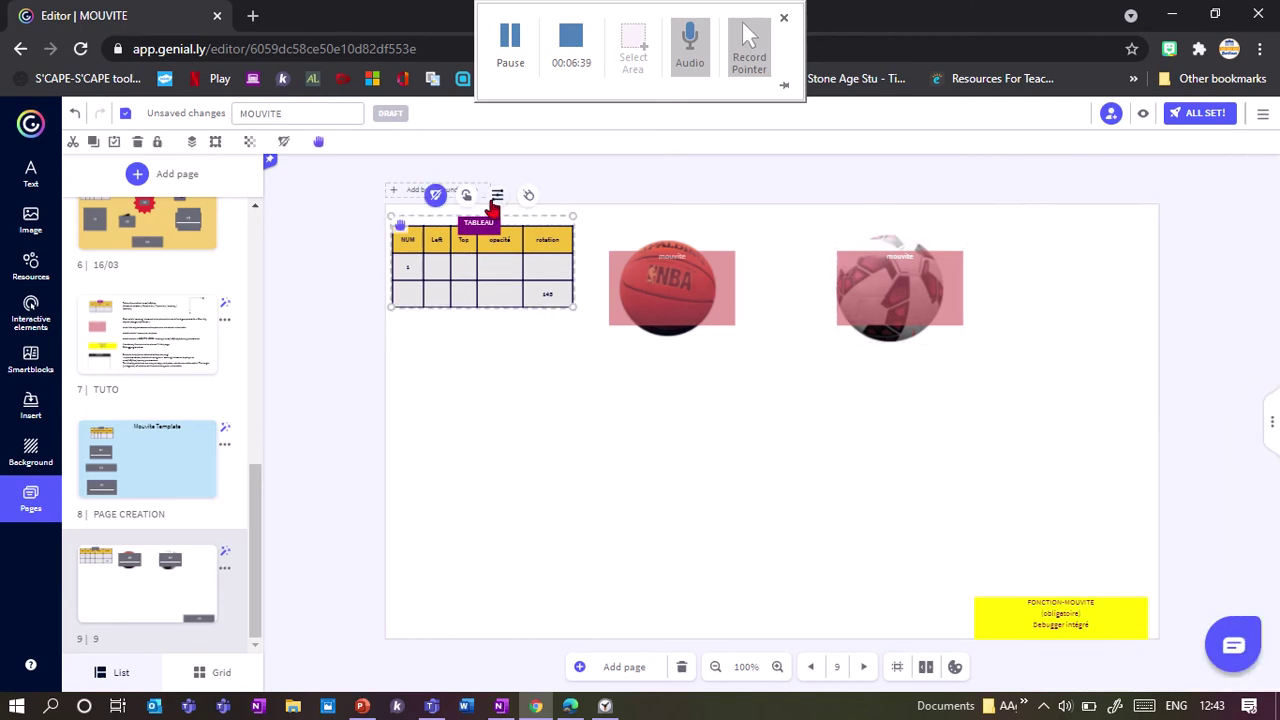
{"action": "left_click", "coordinate": [495, 197]}
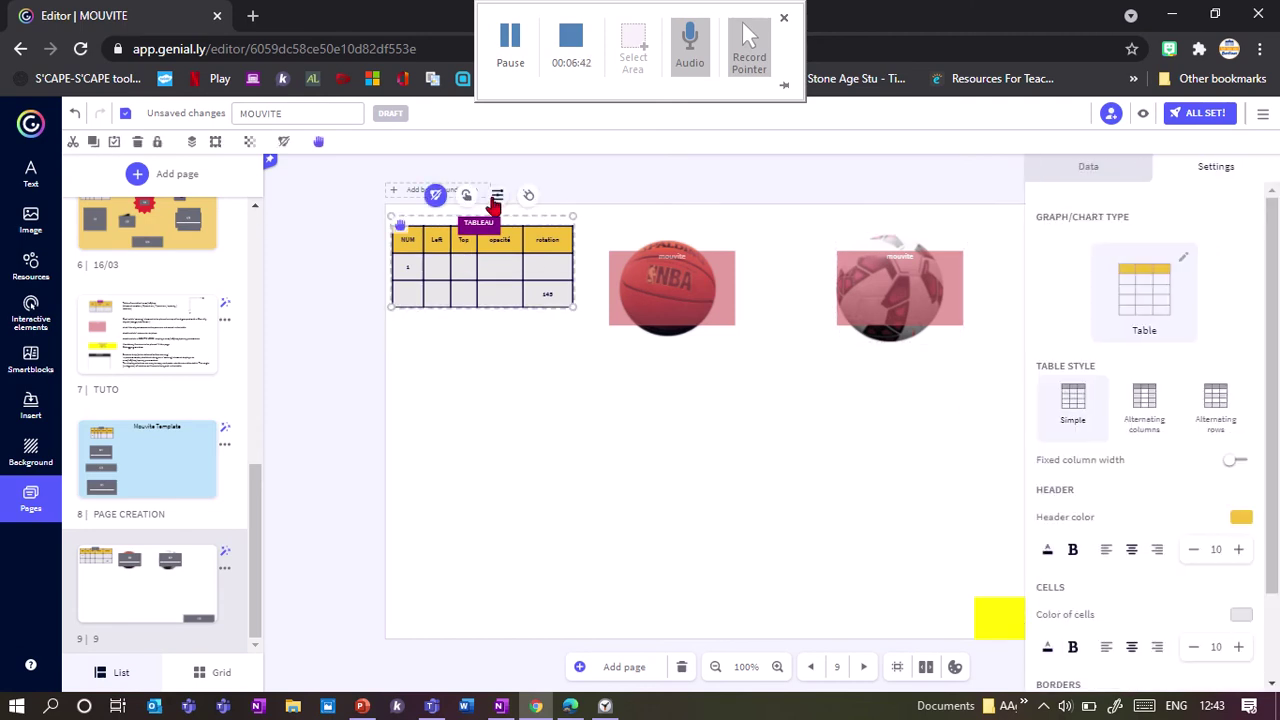
{"action": "left_click", "coordinate": [1082, 166]}
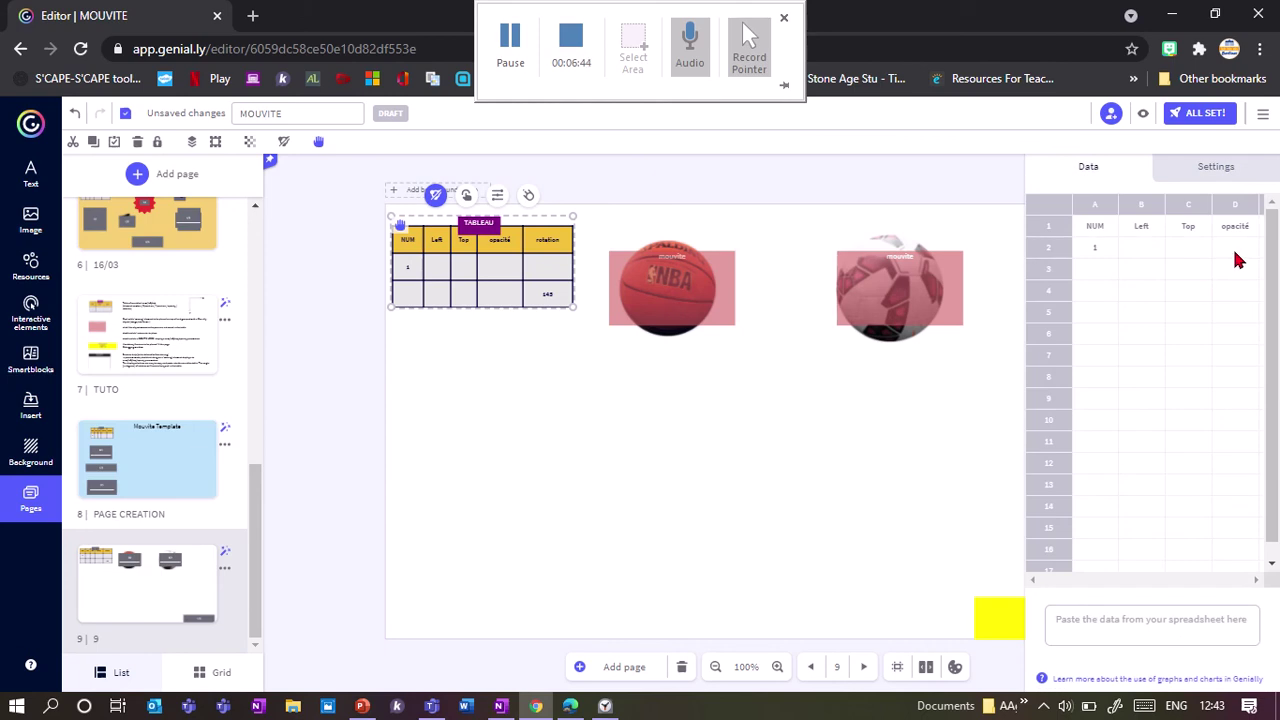
{"action": "left_click_drag", "start_coordinate": [1208, 277], "coordinate": [1245, 279]}
{"action": "left_click", "coordinate": [1243, 280]}
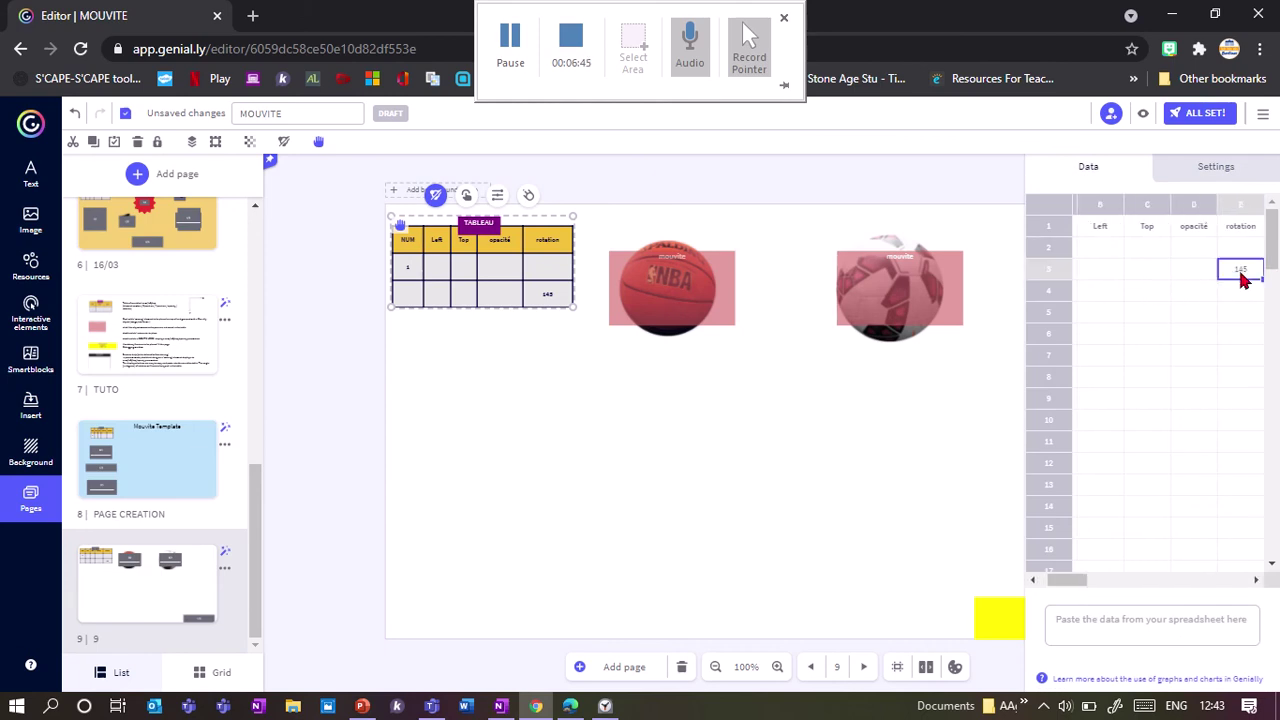
{"action": "key", "text": "Delete"}
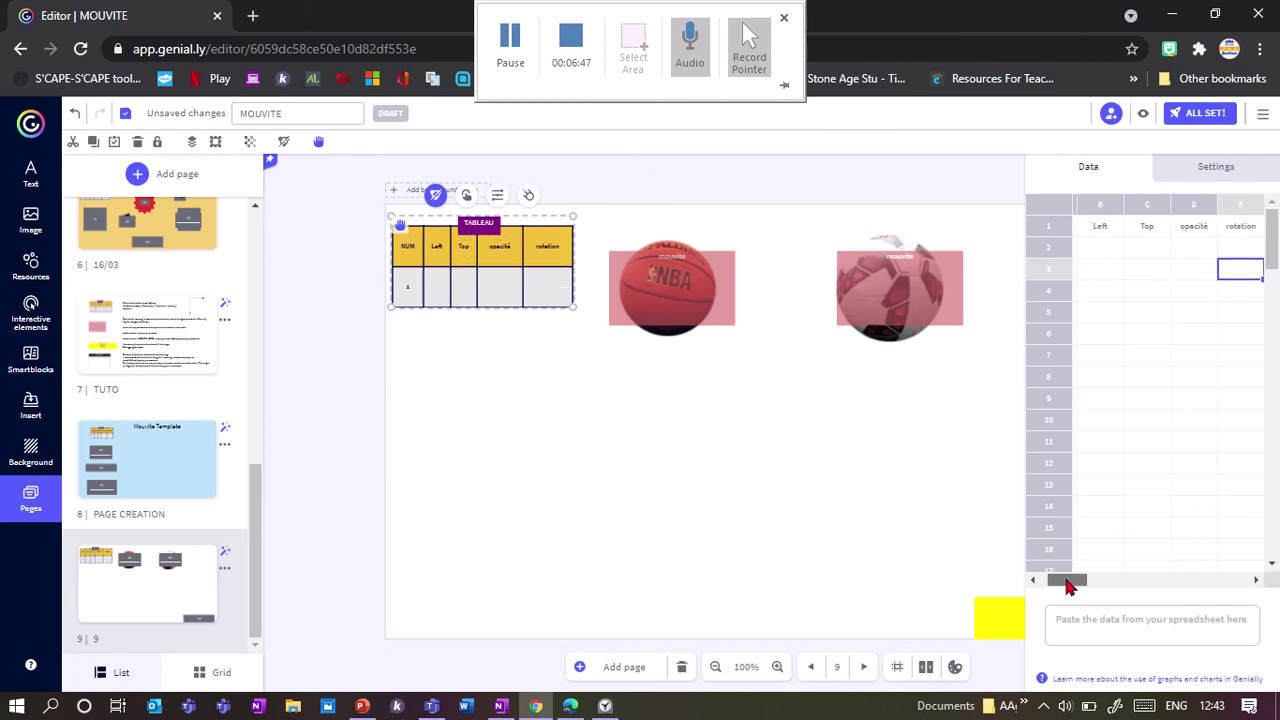
{"action": "left_click_drag", "start_coordinate": [1067, 583], "coordinate": [1030, 585]}
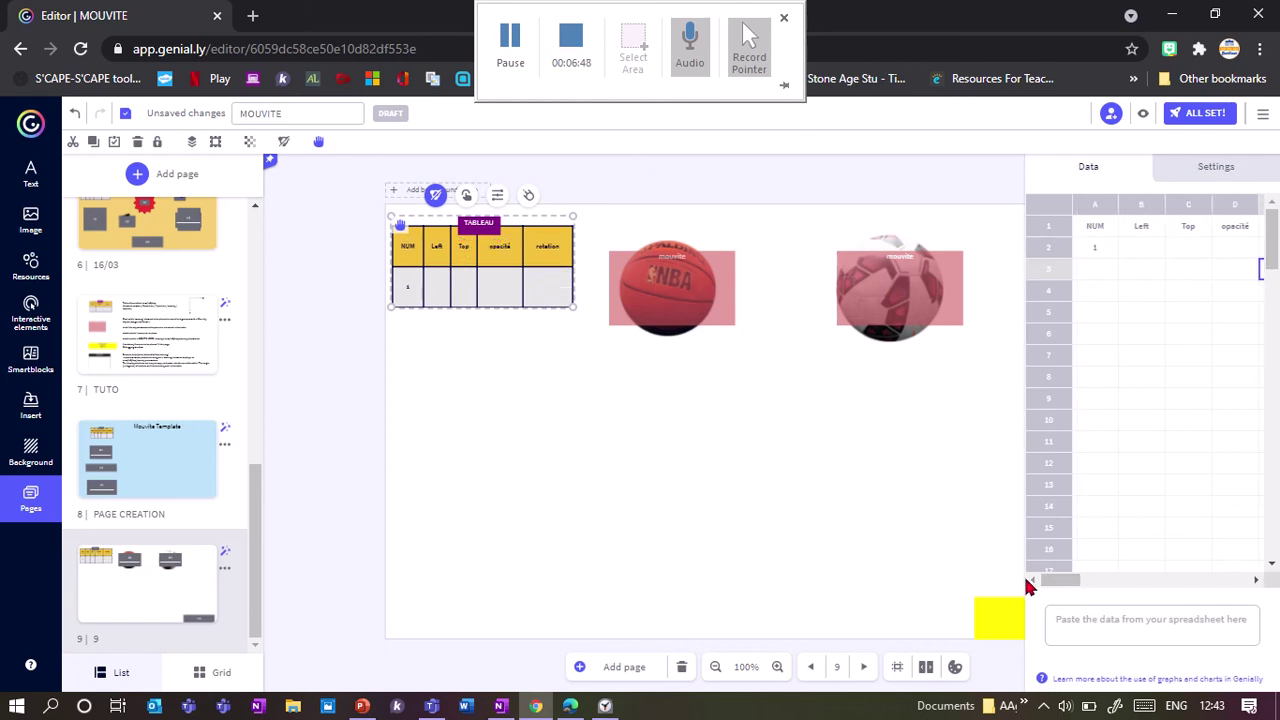
{"action": "left_click", "coordinate": [886, 486]}
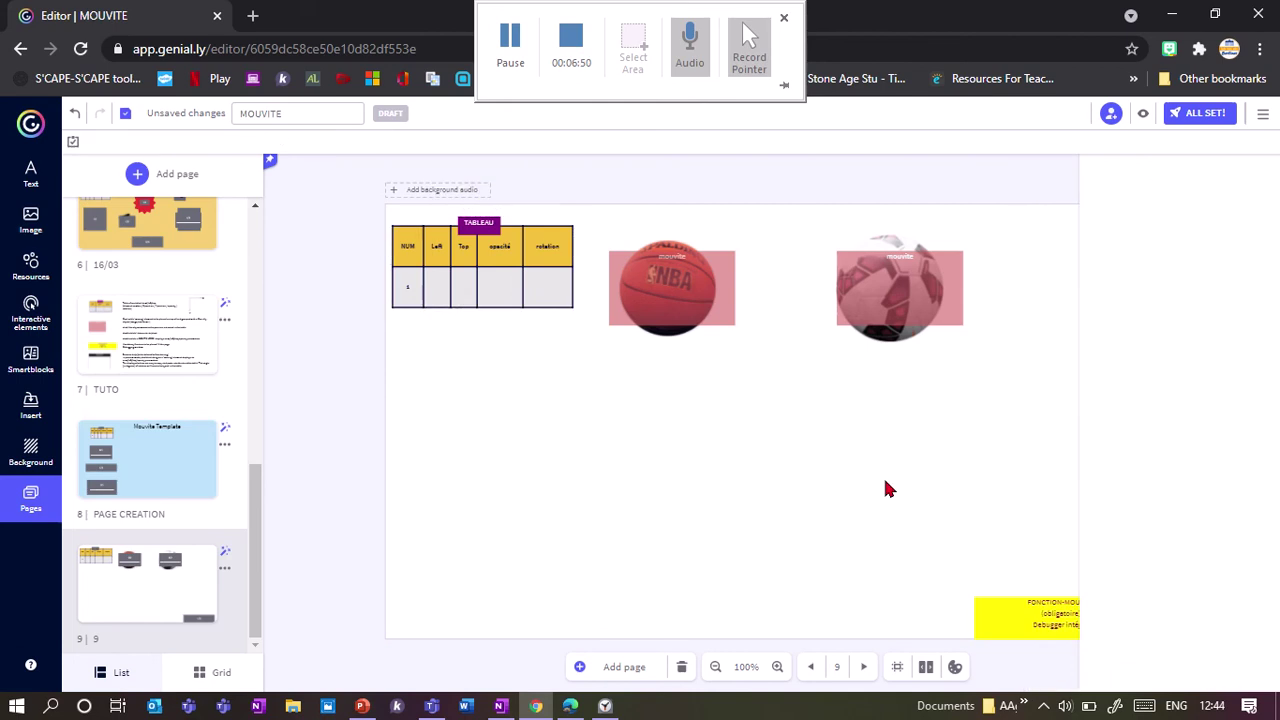
- Paste the rows 1, 256, 506, 1 and 2, 1010, 289, 1 into the table starting at A2
{"action": "left_click", "coordinate": [487, 249]}
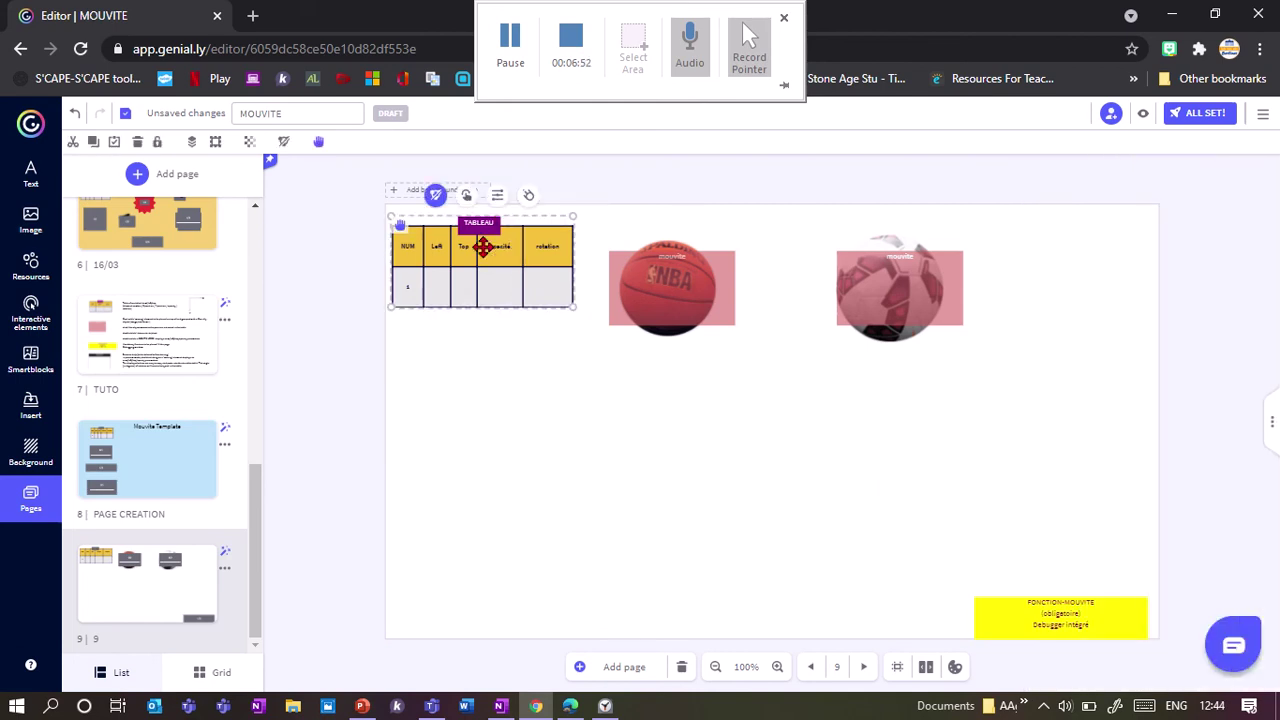
{"action": "left_click", "coordinate": [499, 198]}
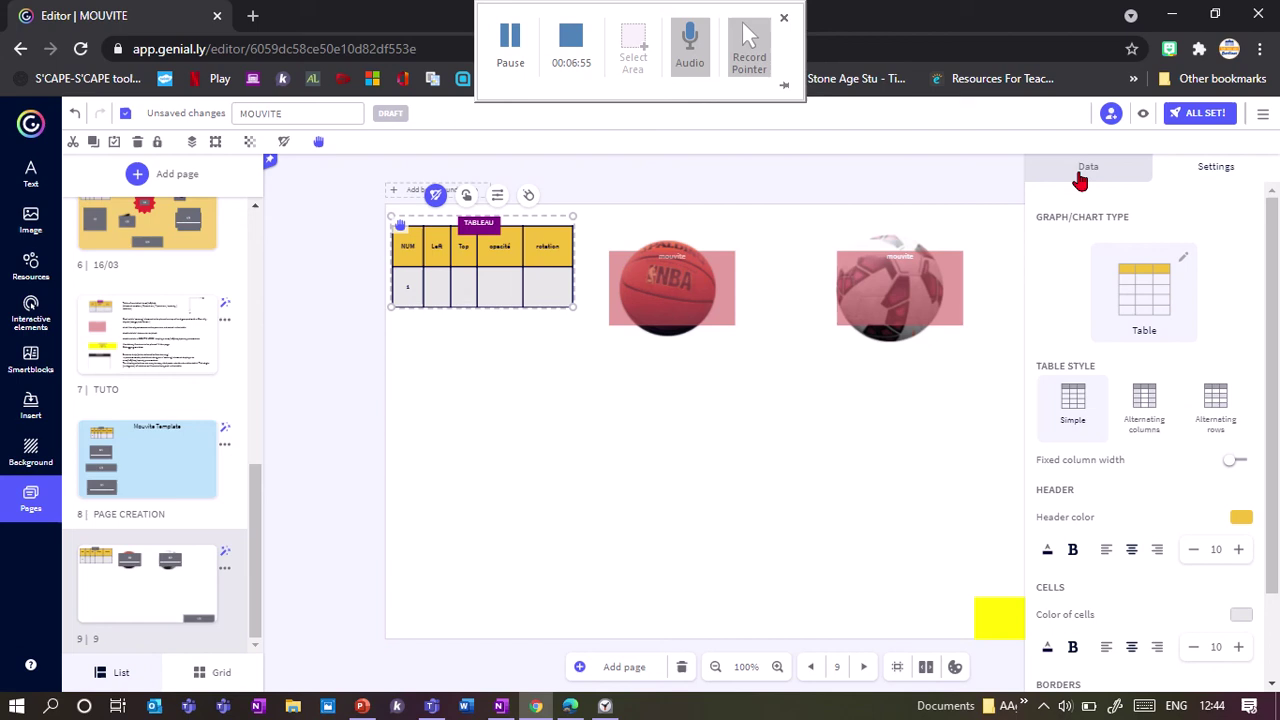
{"action": "left_click", "coordinate": [1090, 168]}
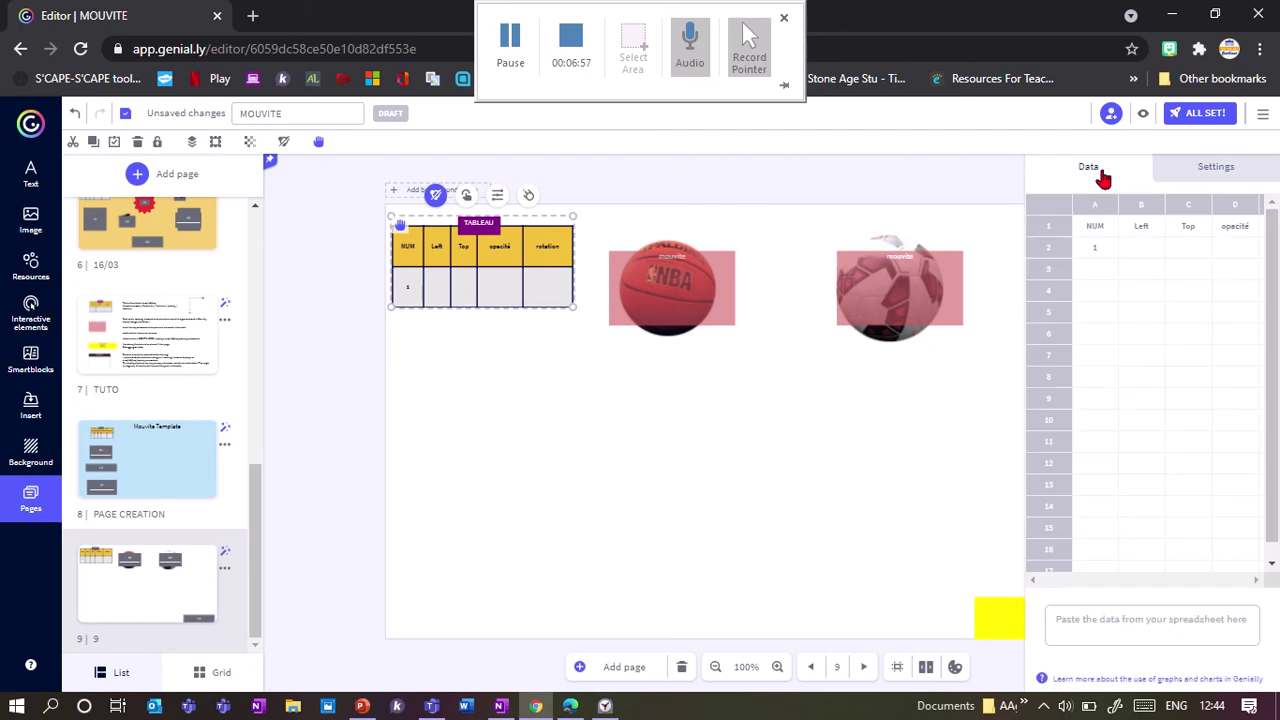
{"action": "left_click", "coordinate": [1096, 248]}
{"action": "key", "text": "ctrl+v"}
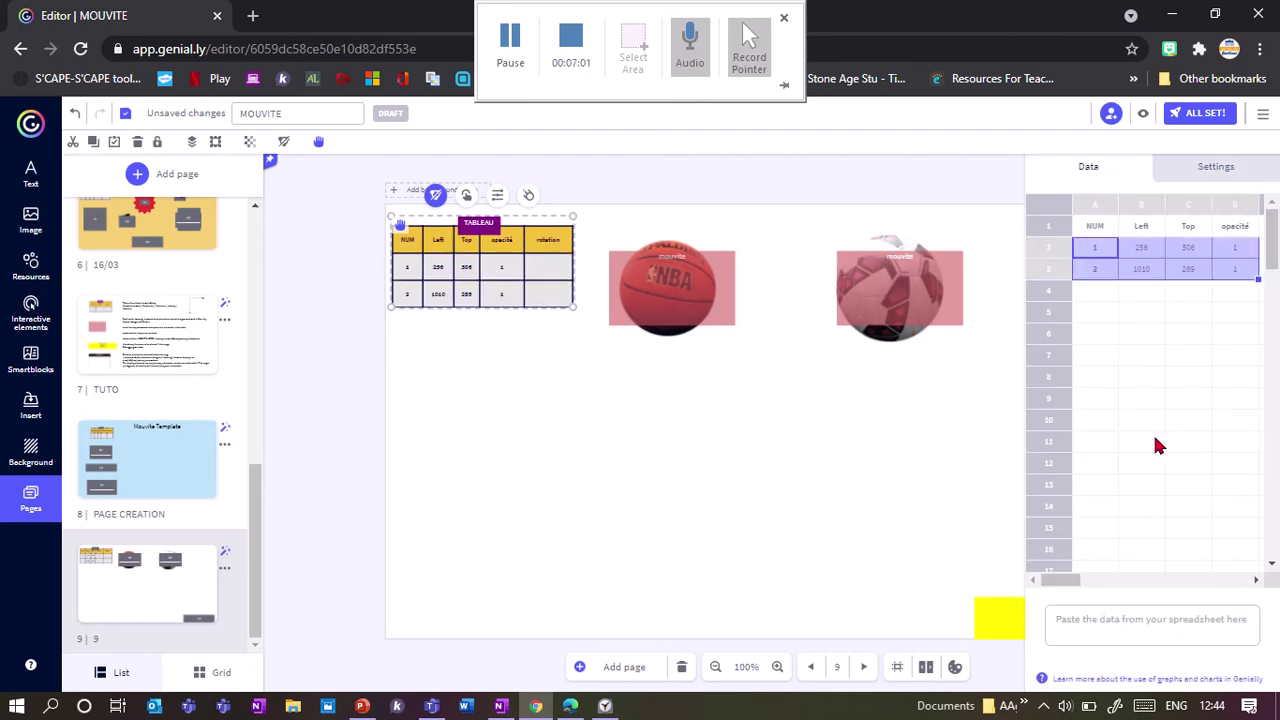
{"action": "left_click_drag", "start_coordinate": [1063, 582], "coordinate": [1074, 584]}
- Enter an opacité of 0 in D2 and a rotation of 360 in E3
{"action": "left_click", "coordinate": [1145, 256]}
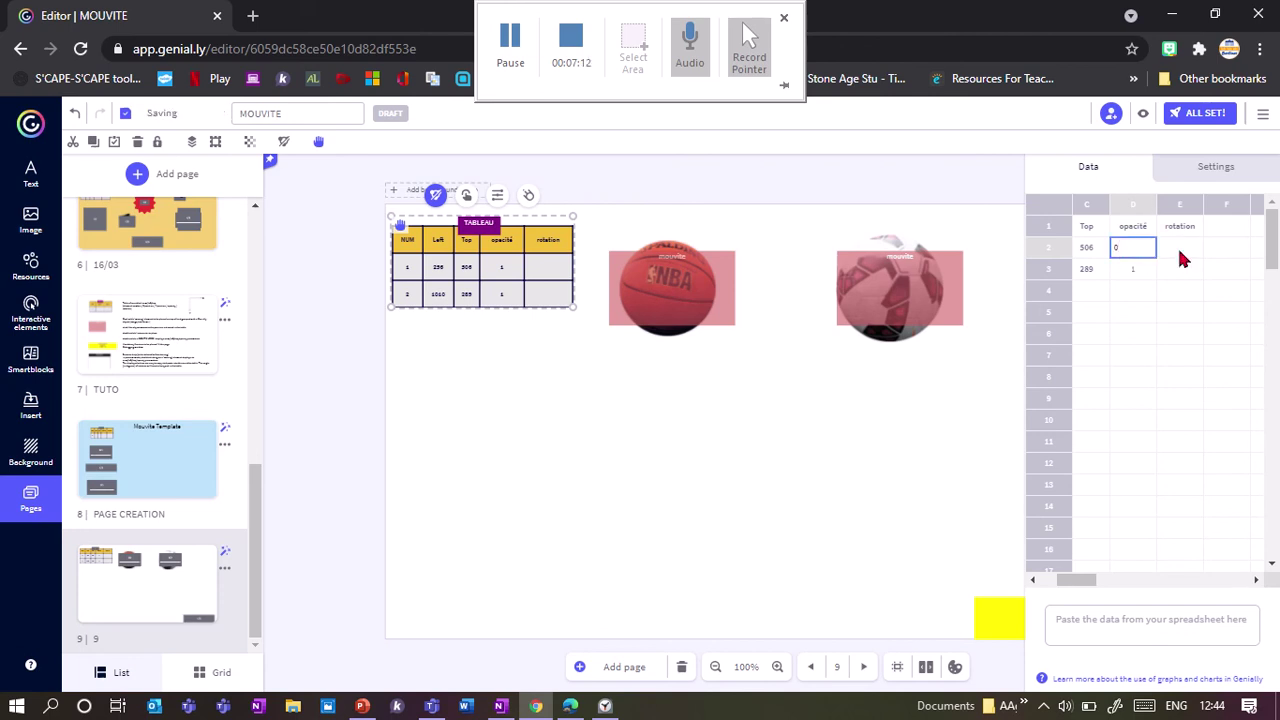
{"action": "left_click", "coordinate": [1140, 268]}
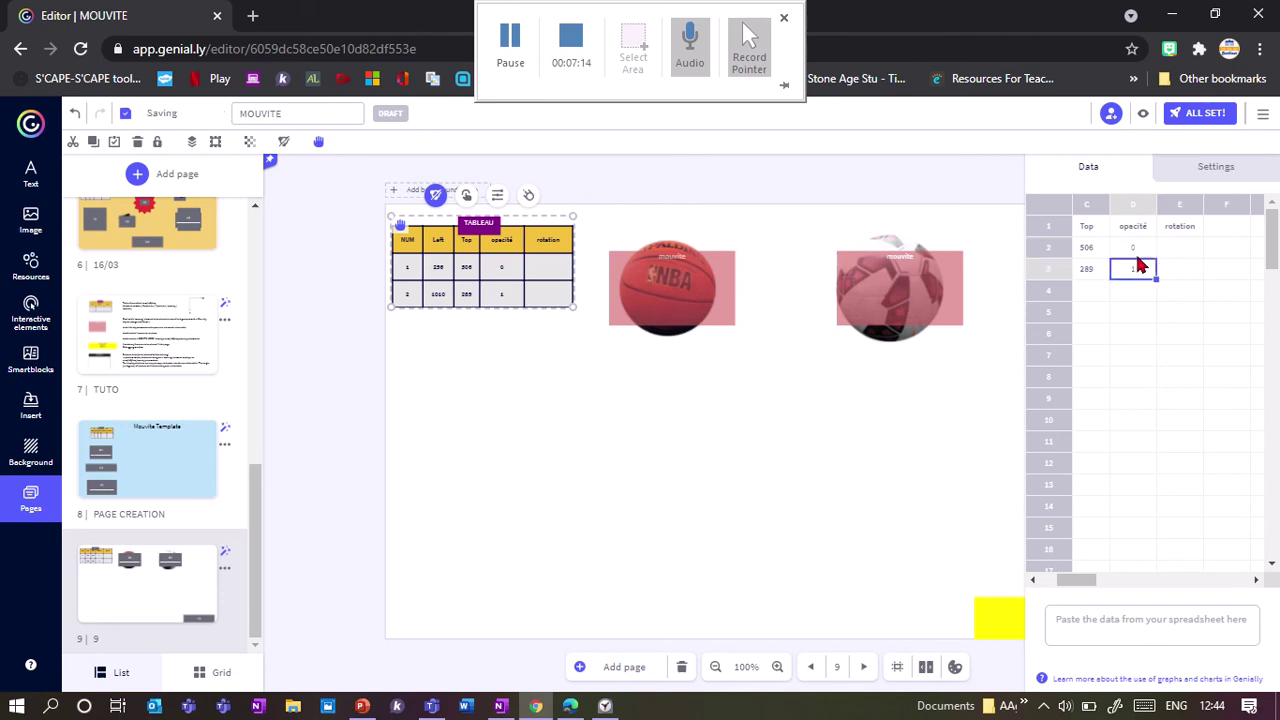
{"action": "left_click", "coordinate": [1137, 256]}
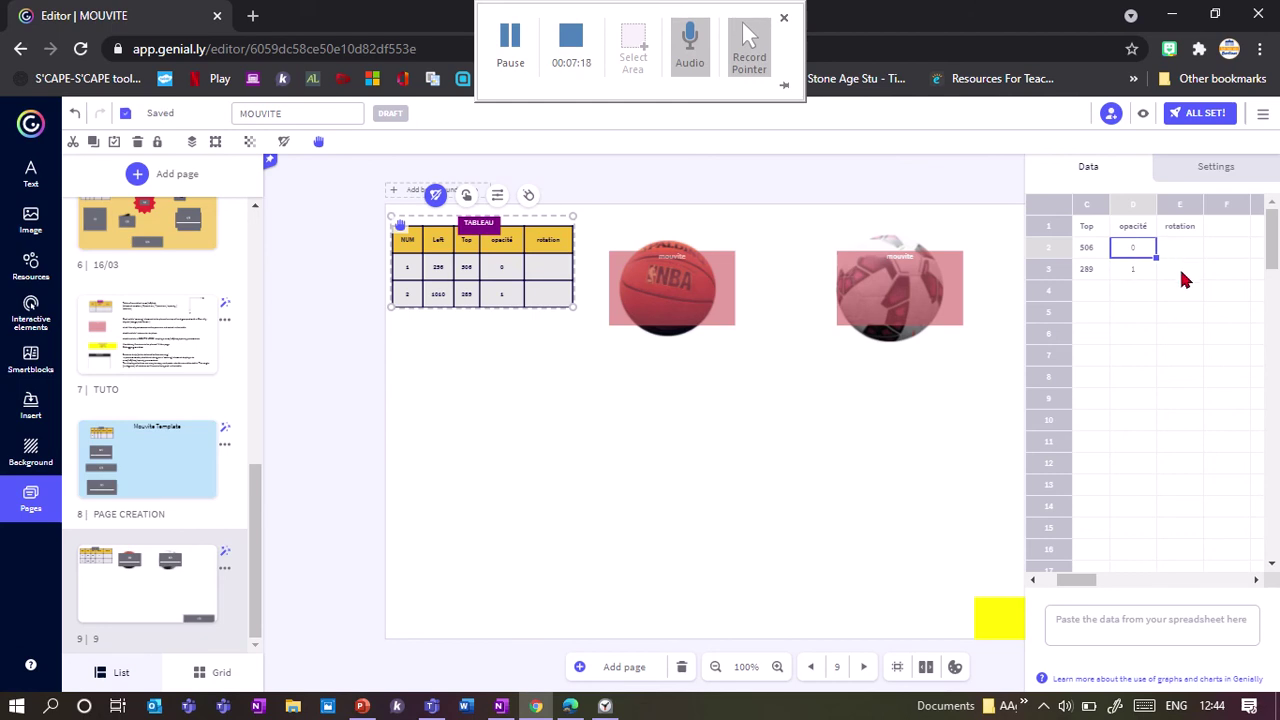
{"action": "left_click", "coordinate": [1182, 276]}
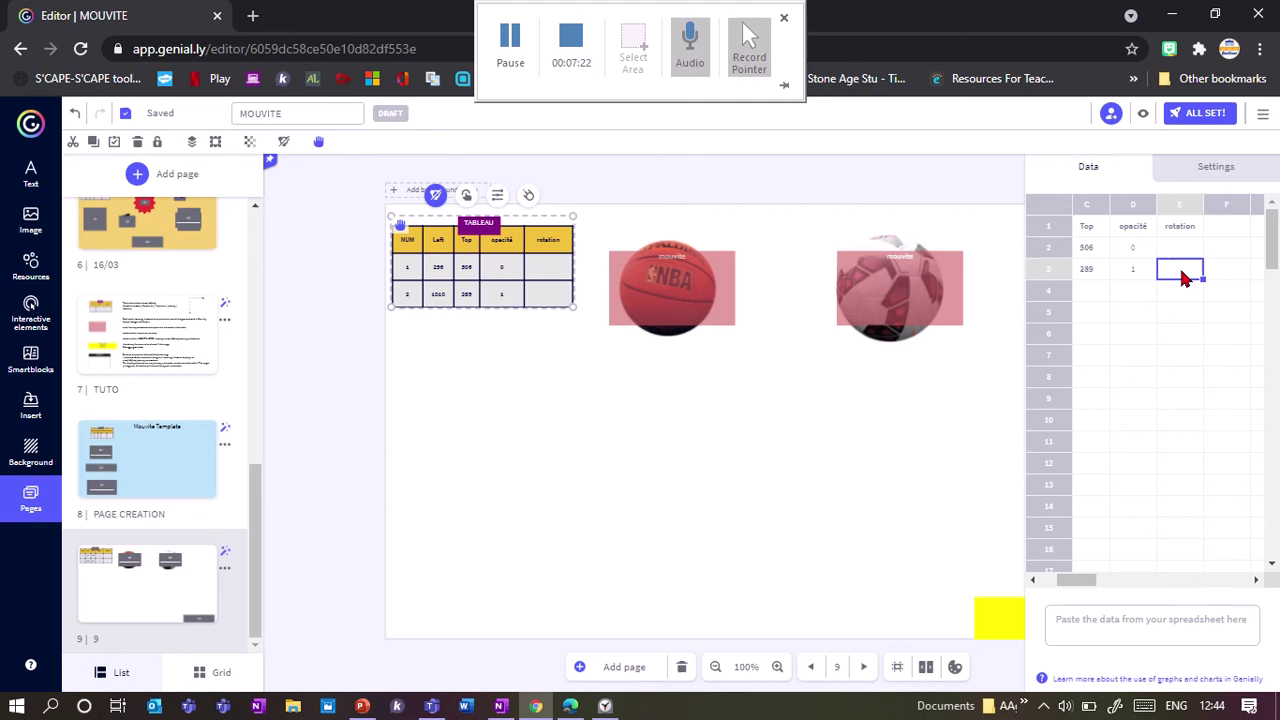
{"action": "type", "text": "360"}
{"action": "left_click", "coordinate": [1116, 297]}
- Preview the basketball fading and the football spinning away, then open page 6, 16/03
{"action": "left_click", "coordinate": [895, 424]}
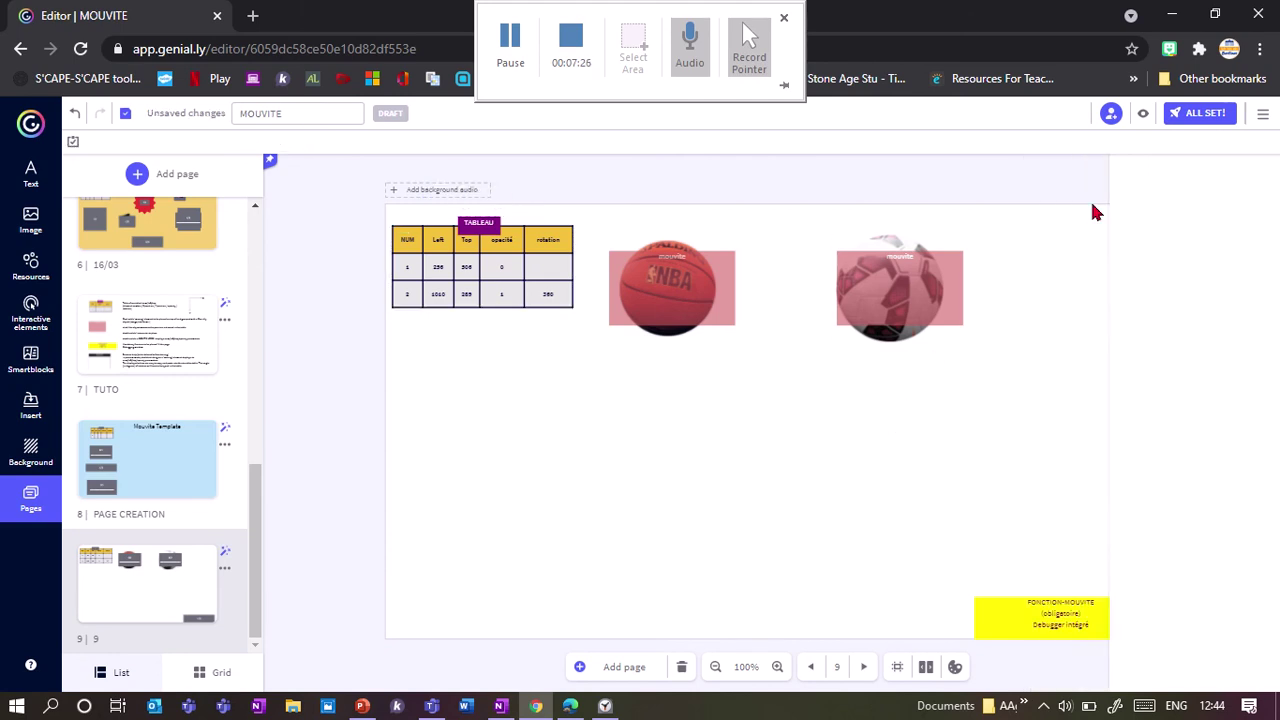
{"action": "left_click", "coordinate": [1143, 114]}
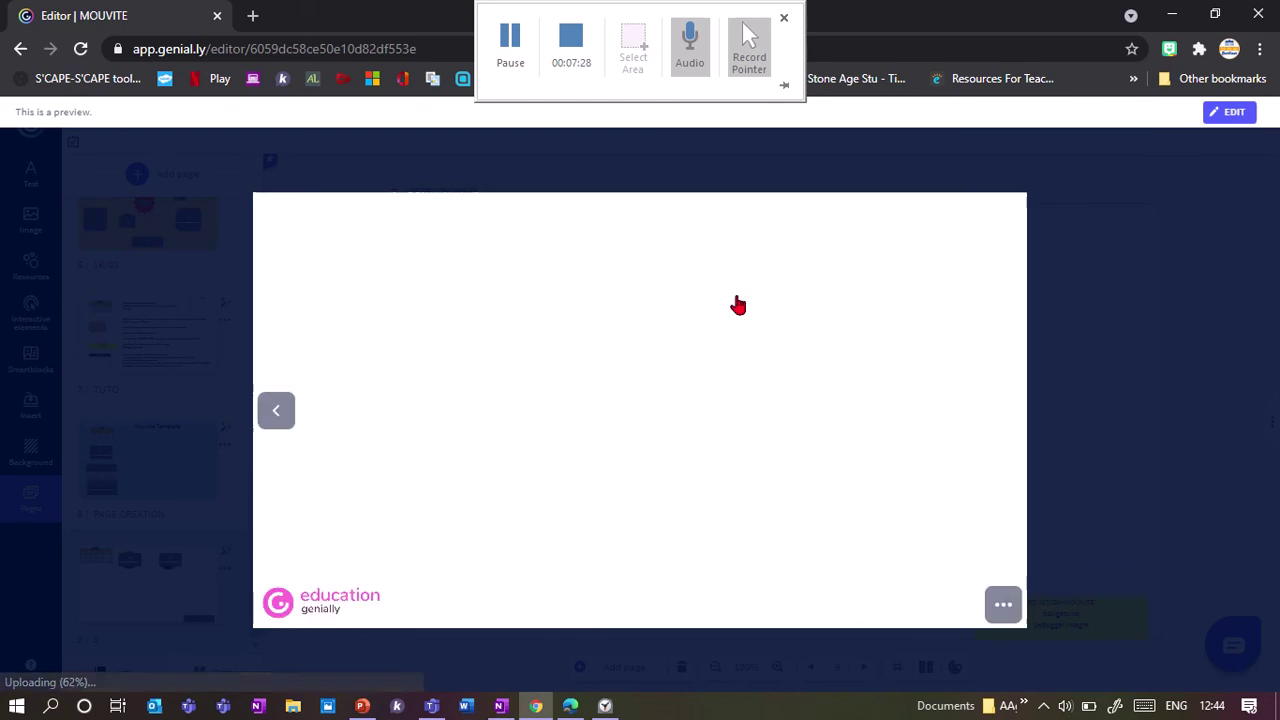
{"action": "left_click", "coordinate": [537, 285]}
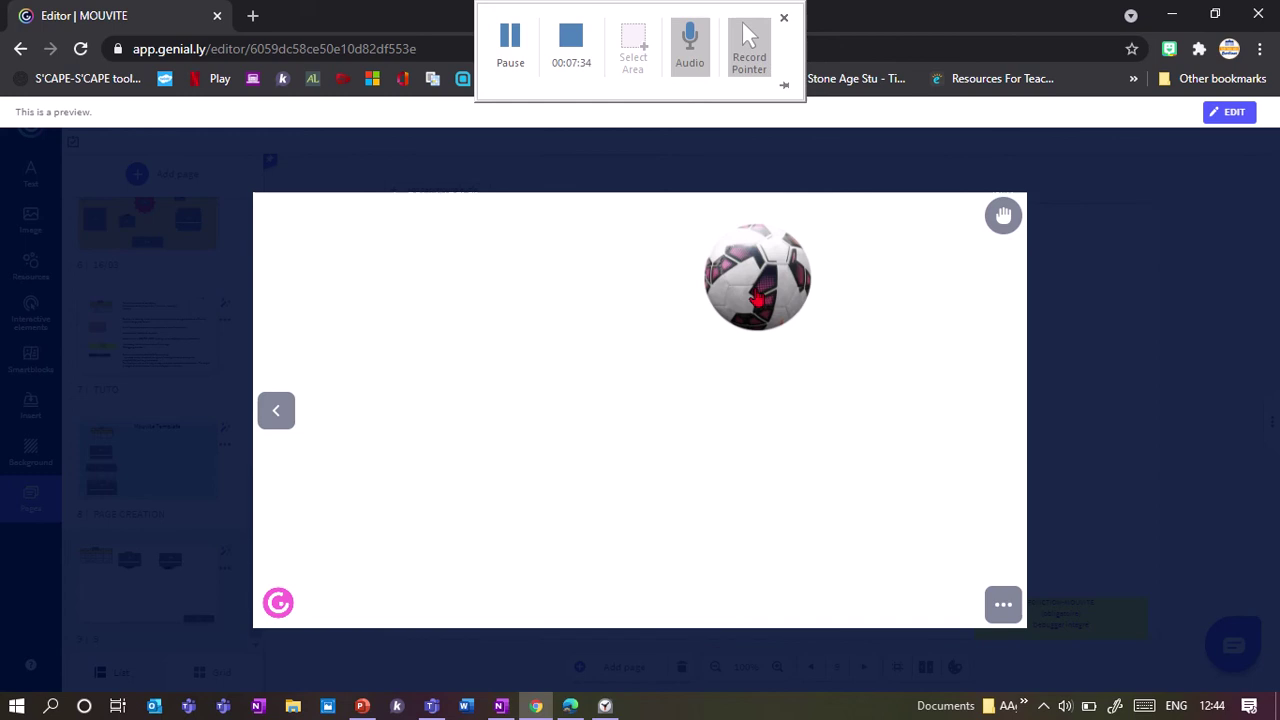
{"action": "left_click", "coordinate": [757, 296]}
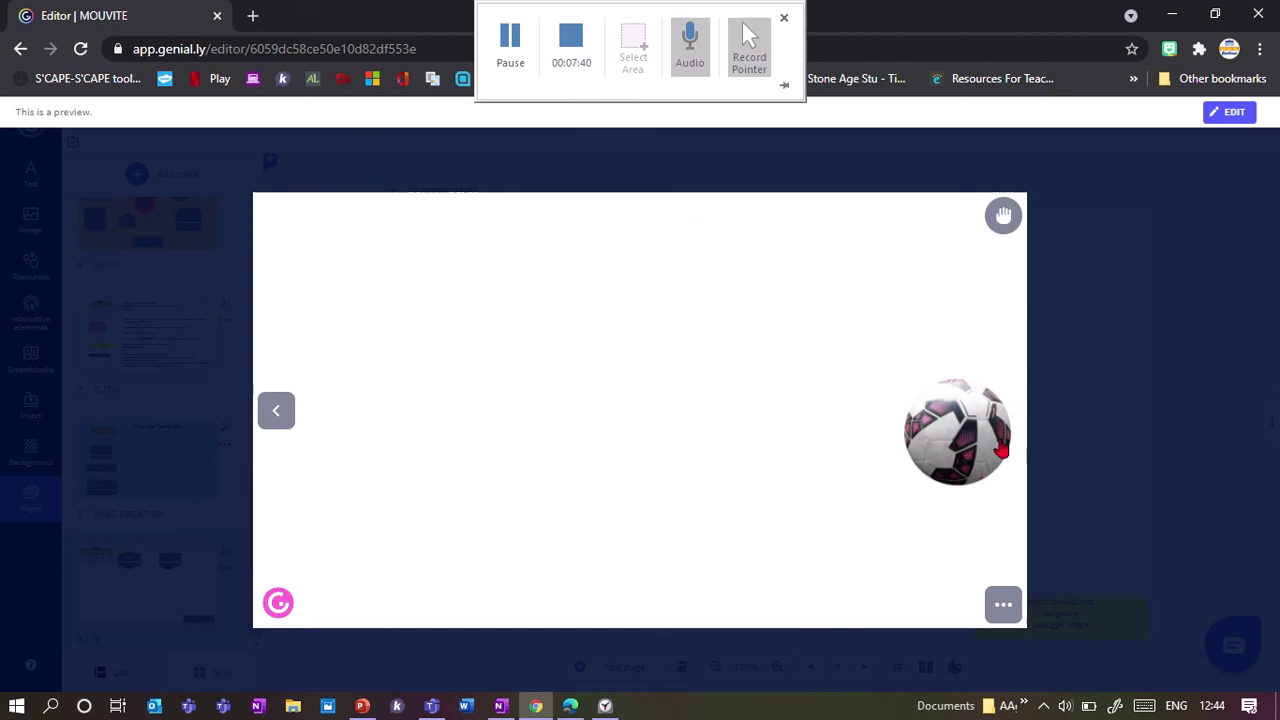
{"action": "key", "text": "Escape"}
{"action": "left_click_drag", "start_coordinate": [257, 514], "coordinate": [255, 420]}
{"action": "left_click", "coordinate": [147, 462]}
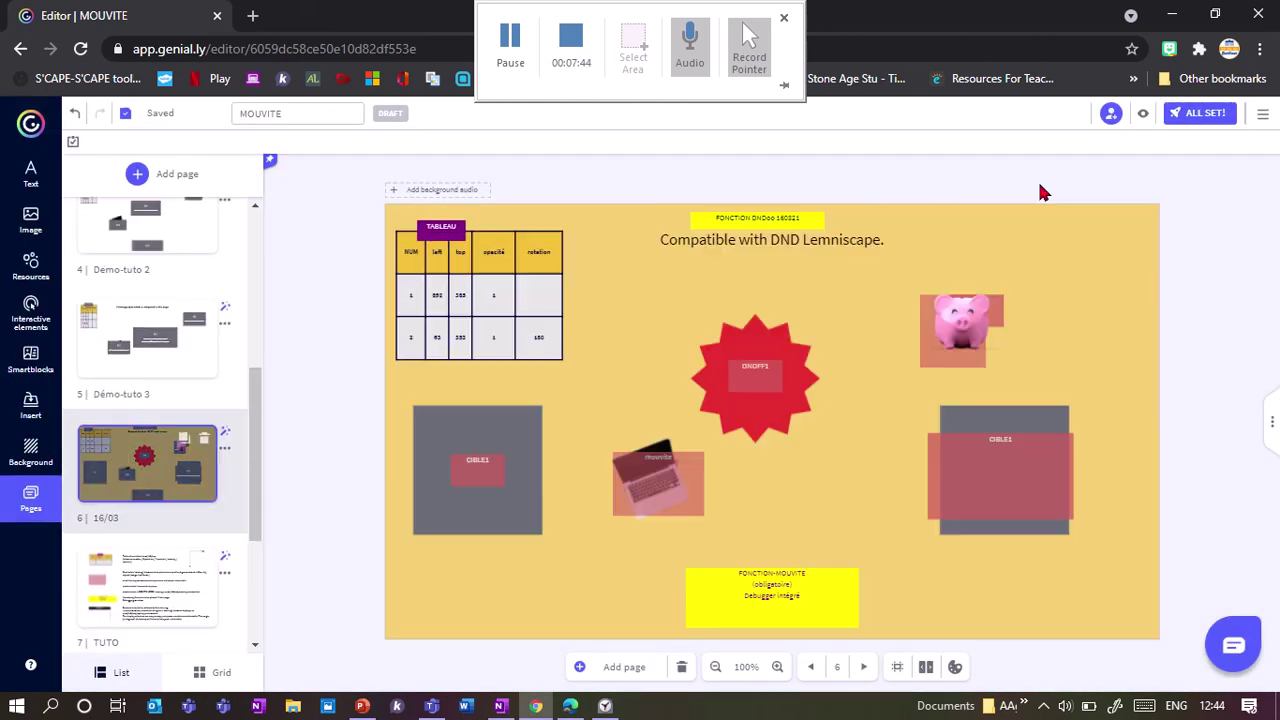
- In the preview, drop the laptop and pig onto the grey targets, then select the laptop in the editor
{"action": "left_click", "coordinate": [1145, 118]}
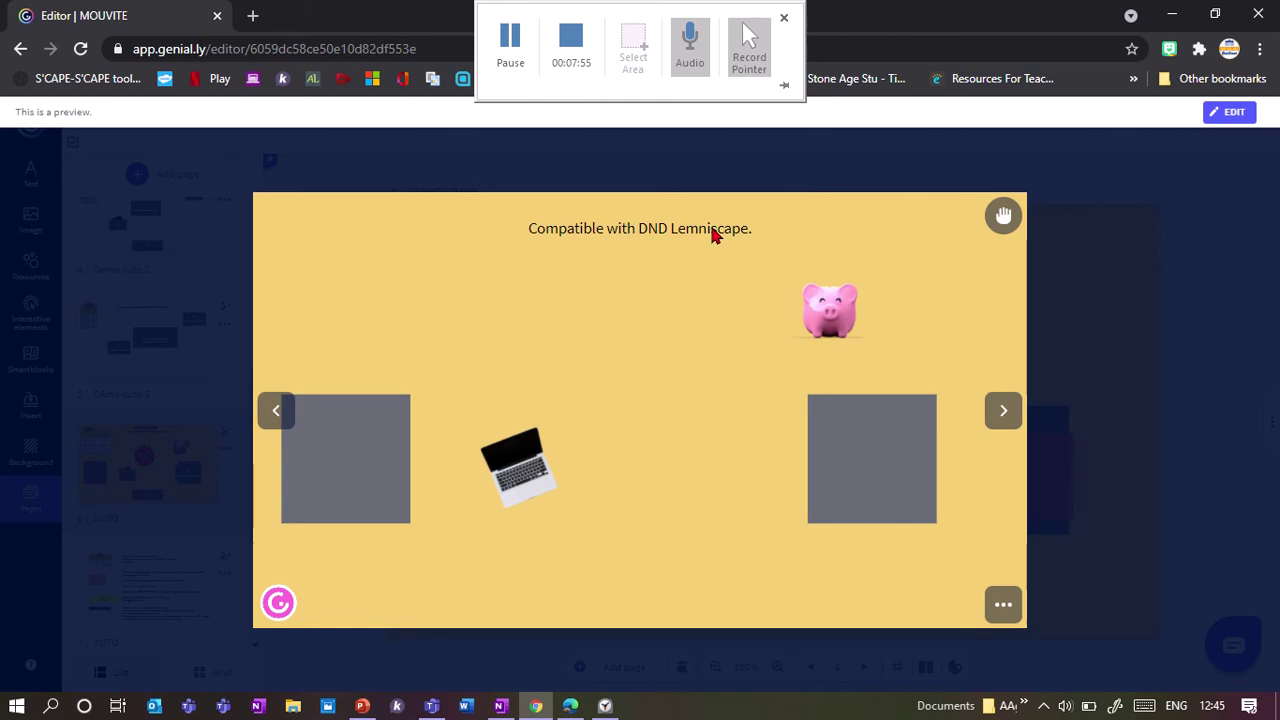
{"action": "left_click", "coordinate": [515, 484]}
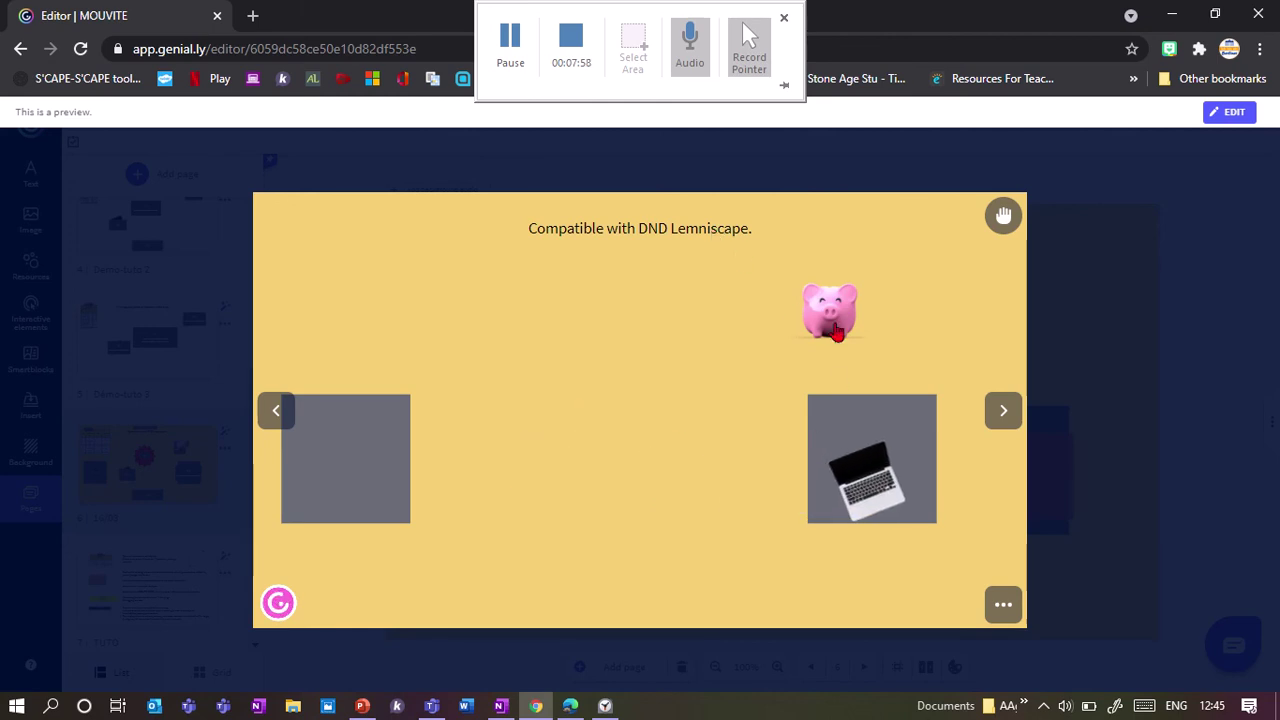
{"action": "left_click", "coordinate": [838, 334]}
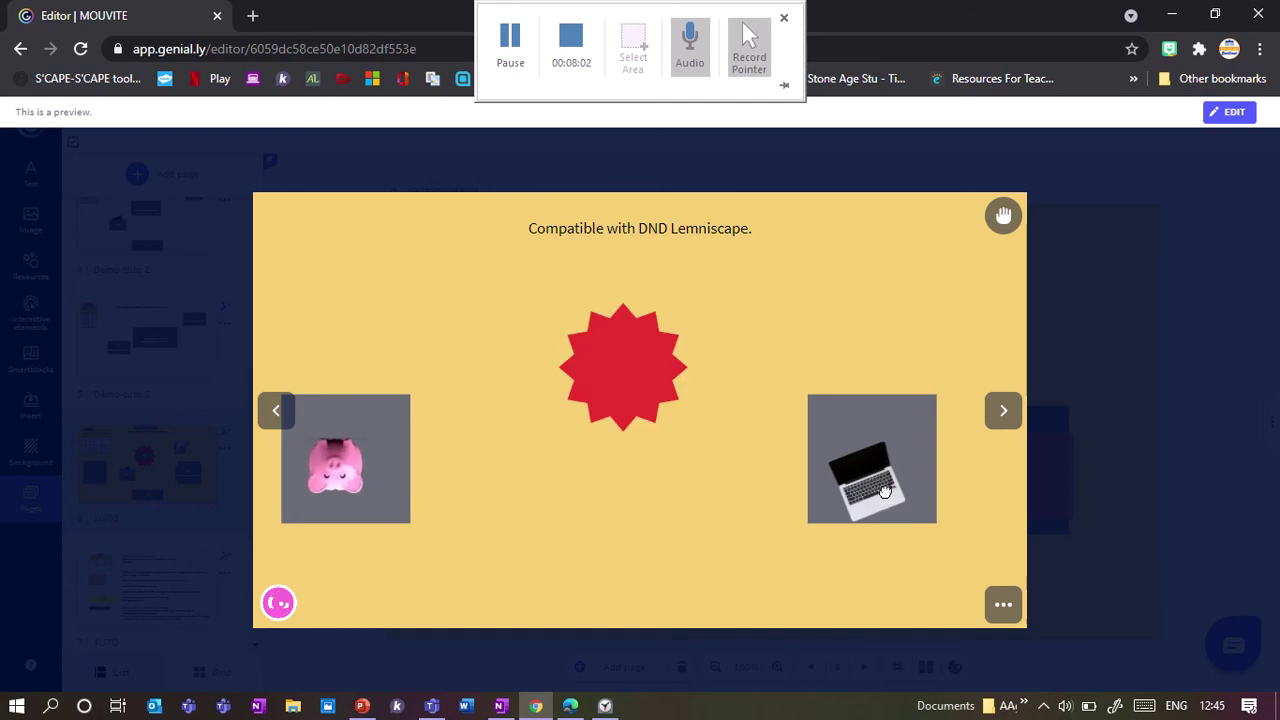
{"action": "left_click_drag", "start_coordinate": [760, 495], "coordinate": [855, 483]}
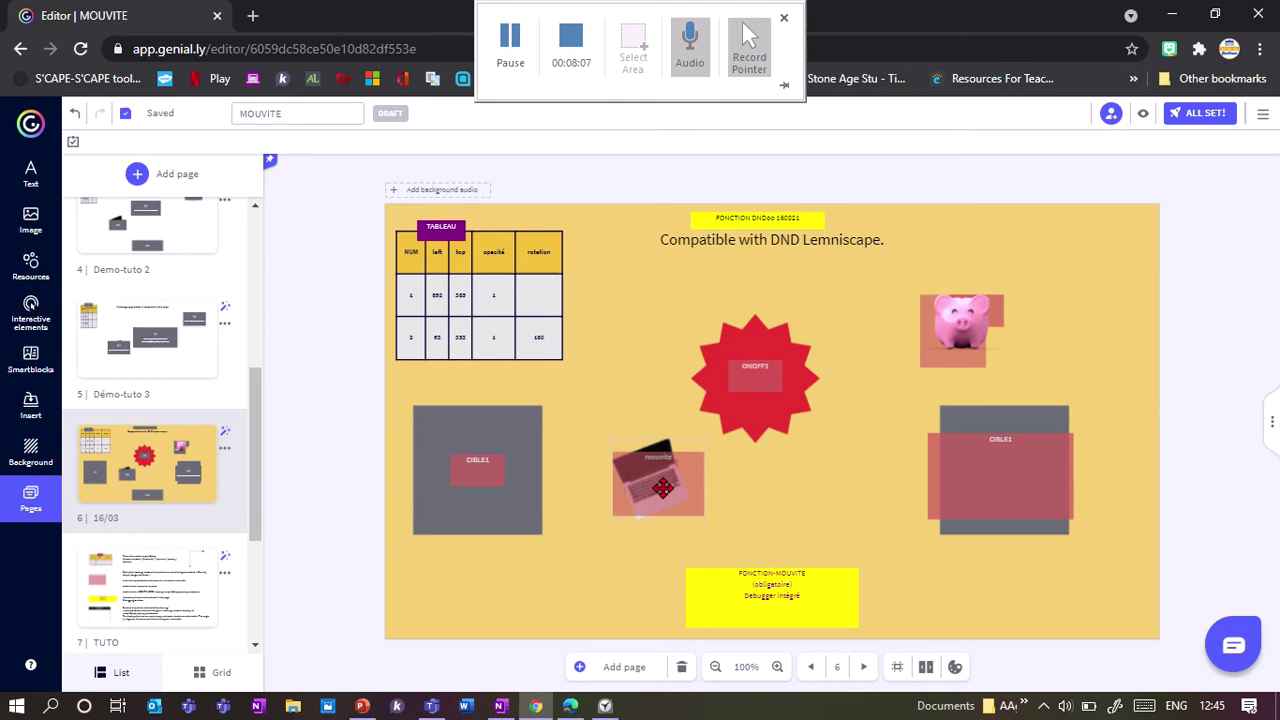
{"action": "left_click", "coordinate": [626, 451]}
- Turn off dragging for the laptop image and check the page in preview
{"action": "left_click", "coordinate": [626, 417]}
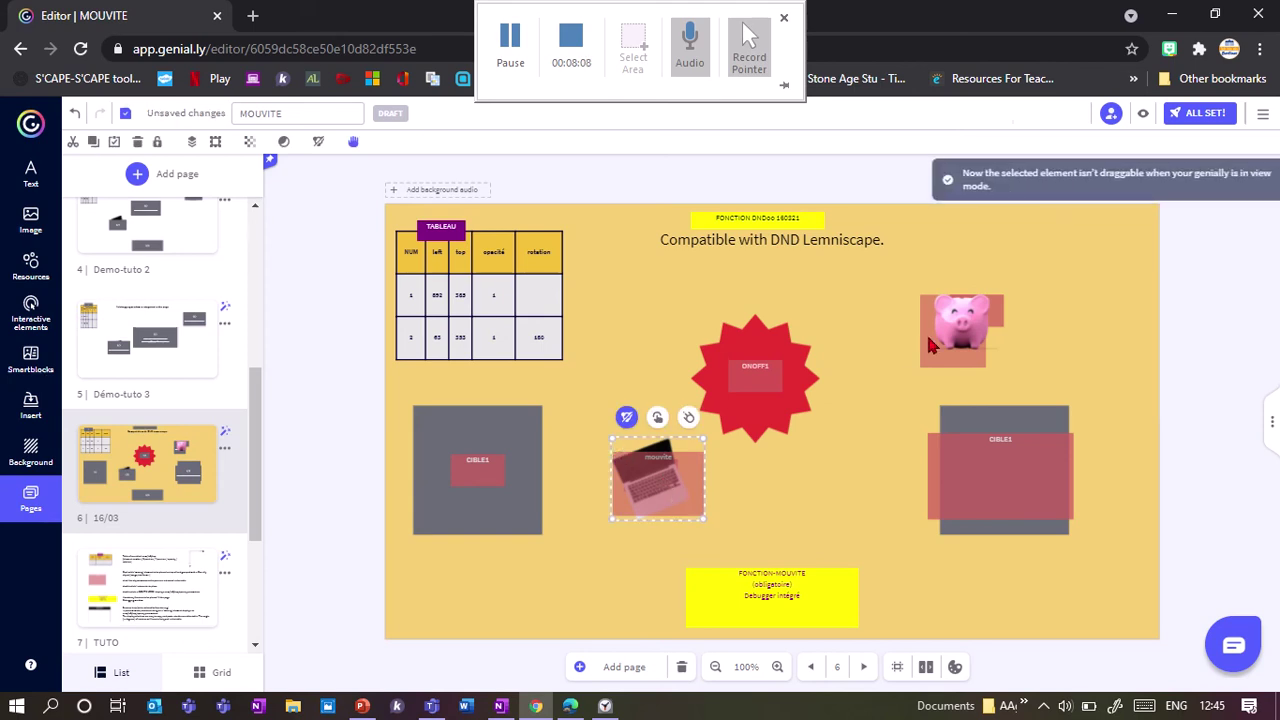
{"action": "left_click", "coordinate": [962, 320]}
{"action": "left_click", "coordinate": [870, 402]}
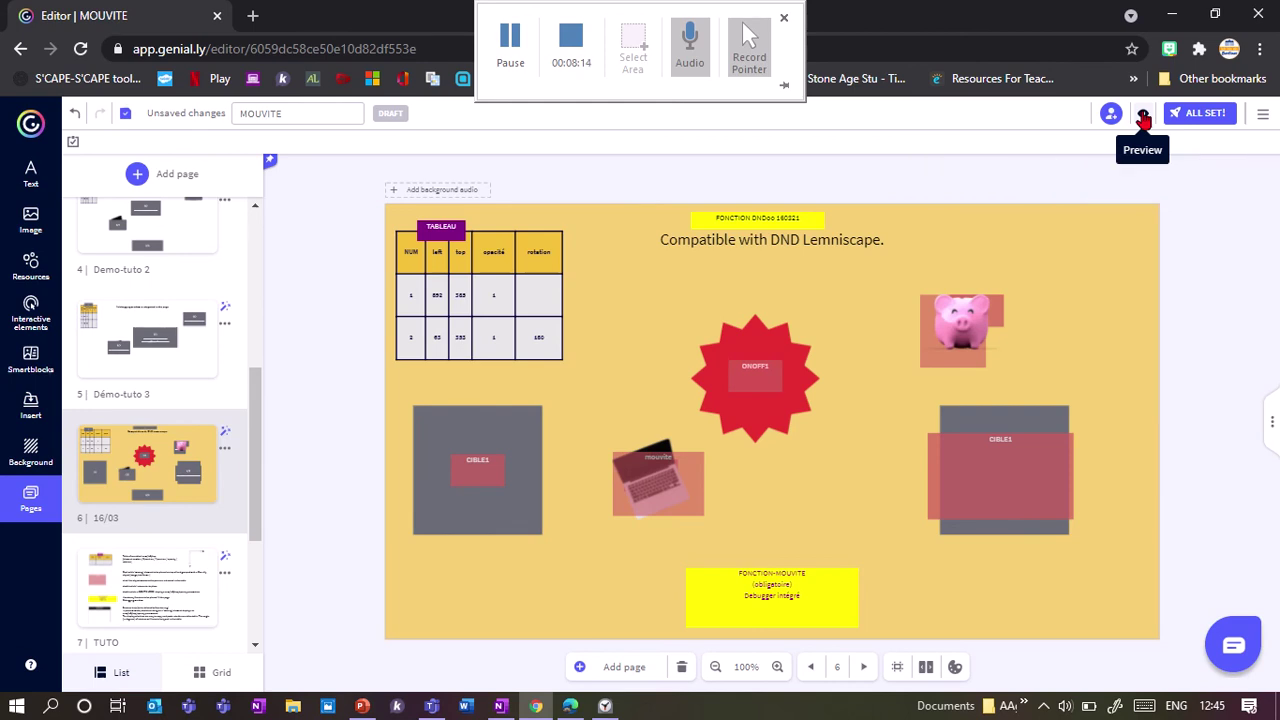
{"action": "left_click", "coordinate": [1143, 118]}
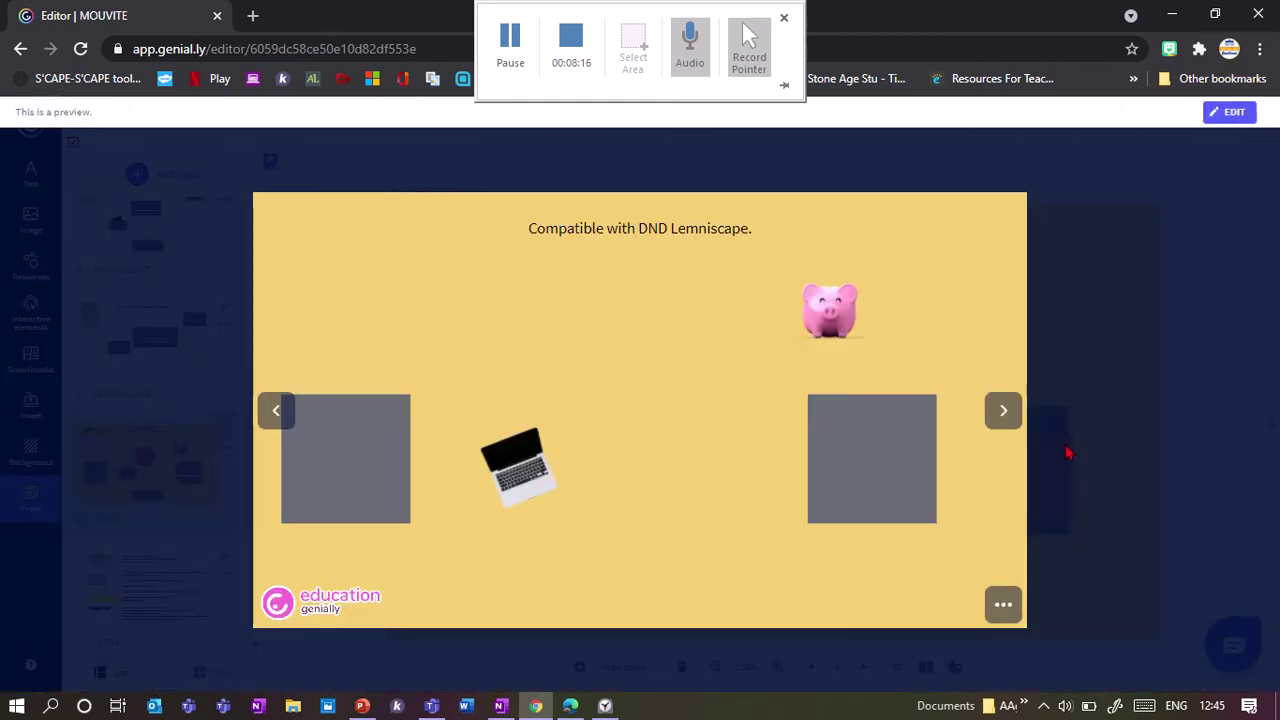
{"action": "key", "text": "Escape"}
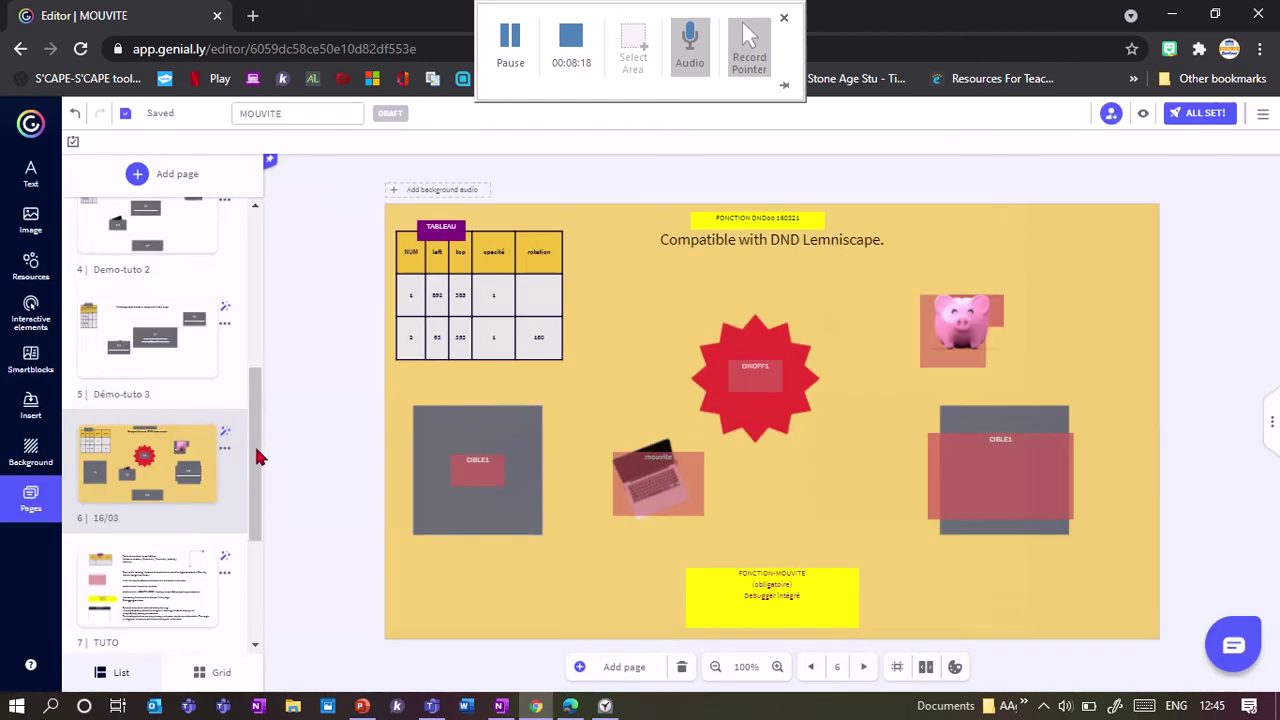
- Visit page 9 with the ball demo, return to page 6 (16/03), and preview it again
{"action": "scroll", "coordinate": [245, 520], "scroll_direction": "down", "scroll_amount": 2}
{"action": "left_click", "coordinate": [147, 612]}
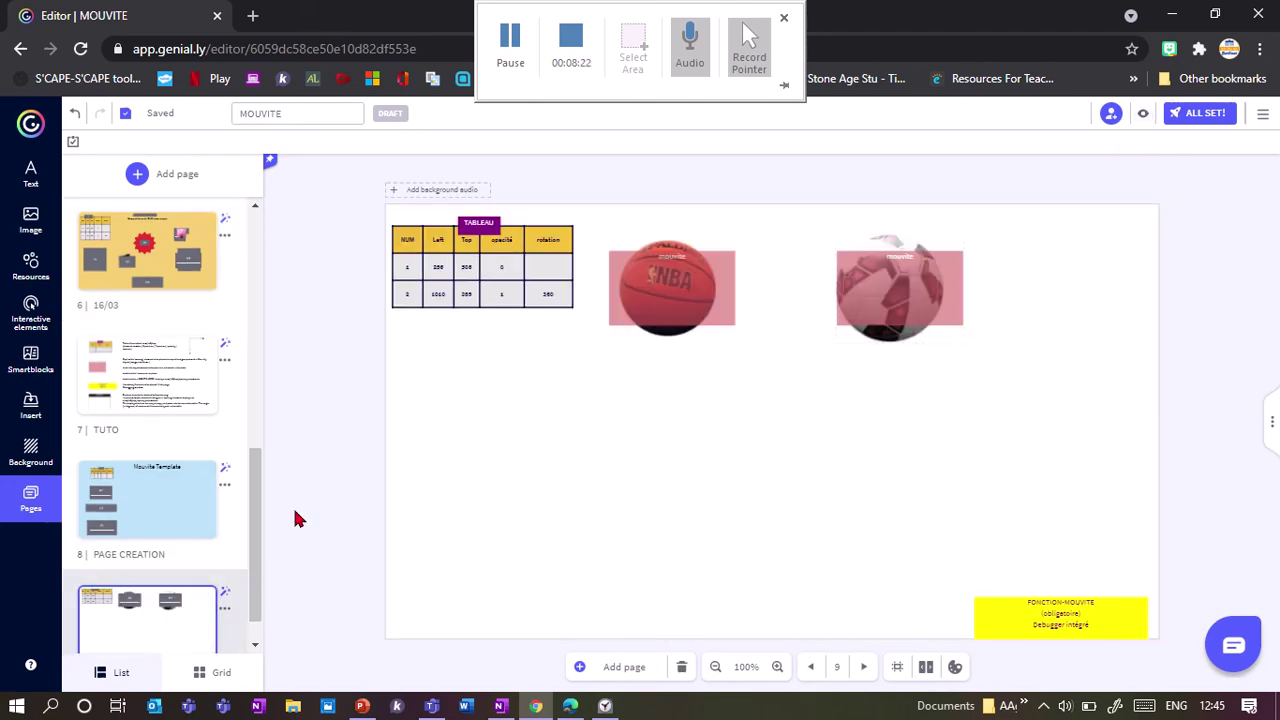
{"action": "scroll", "coordinate": [140, 400], "scroll_direction": "up", "scroll_amount": 2}
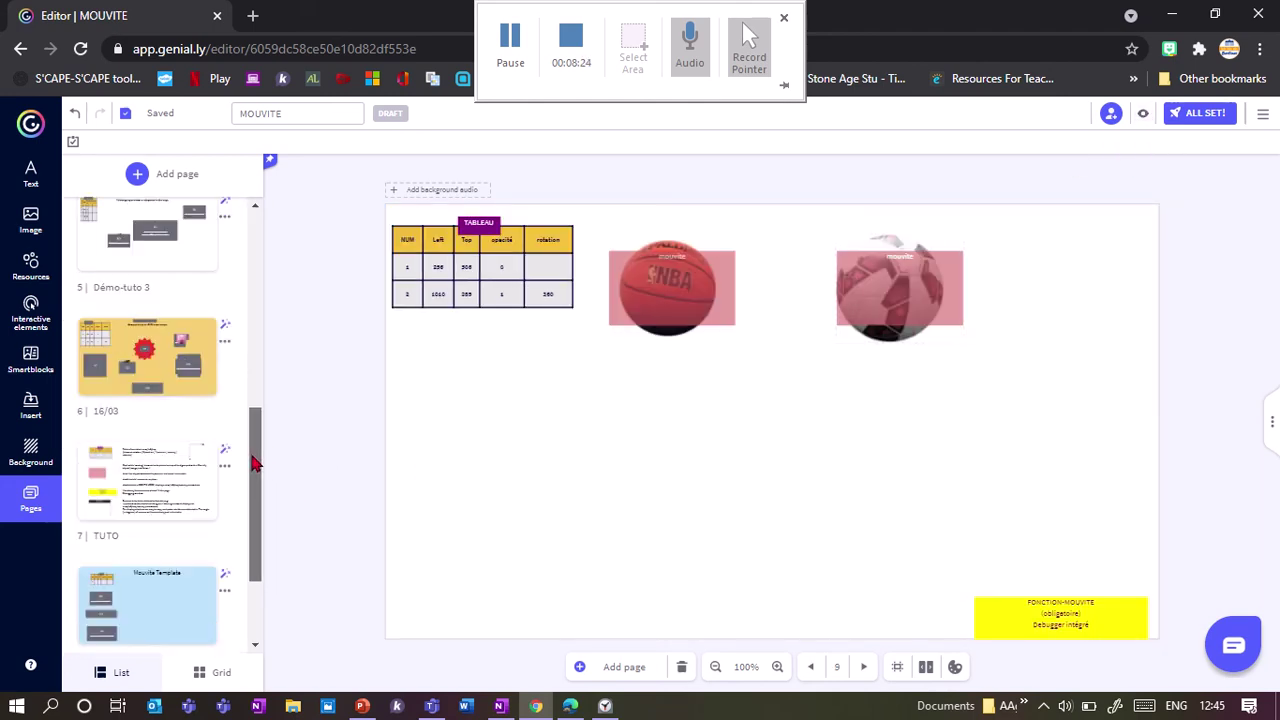
{"action": "left_click", "coordinate": [137, 398]}
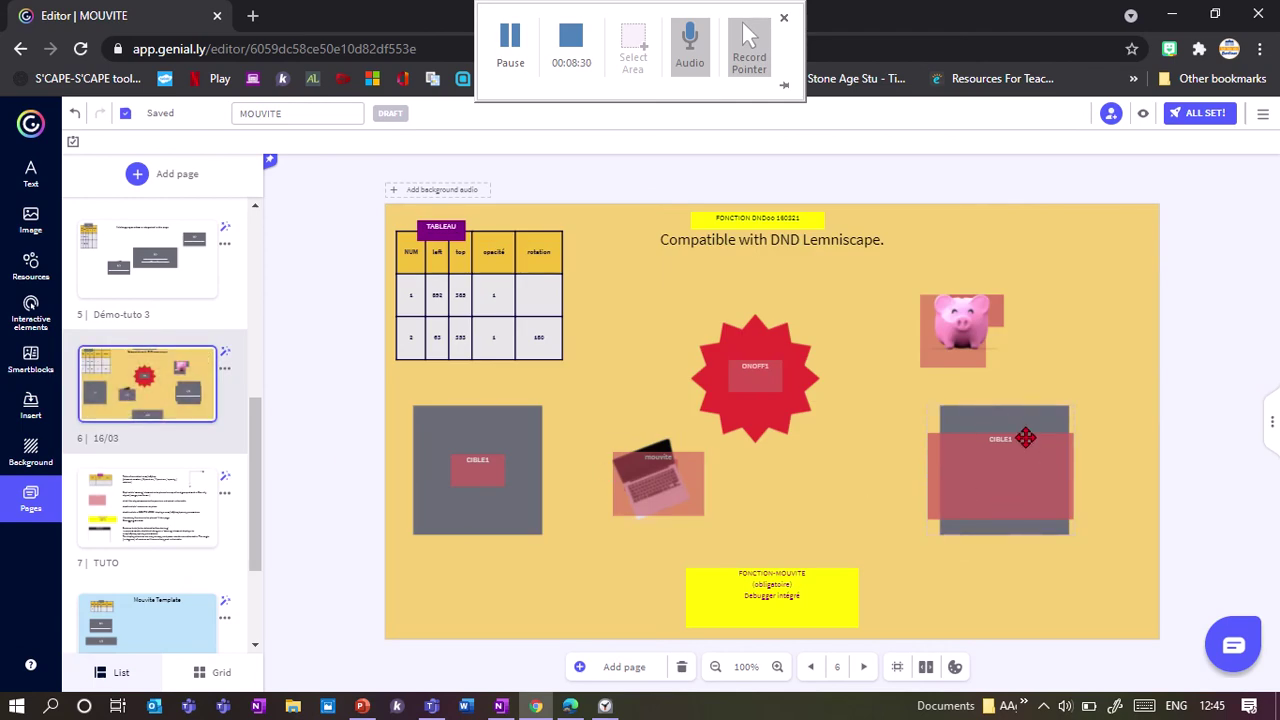
{"action": "left_click", "coordinate": [1143, 113]}
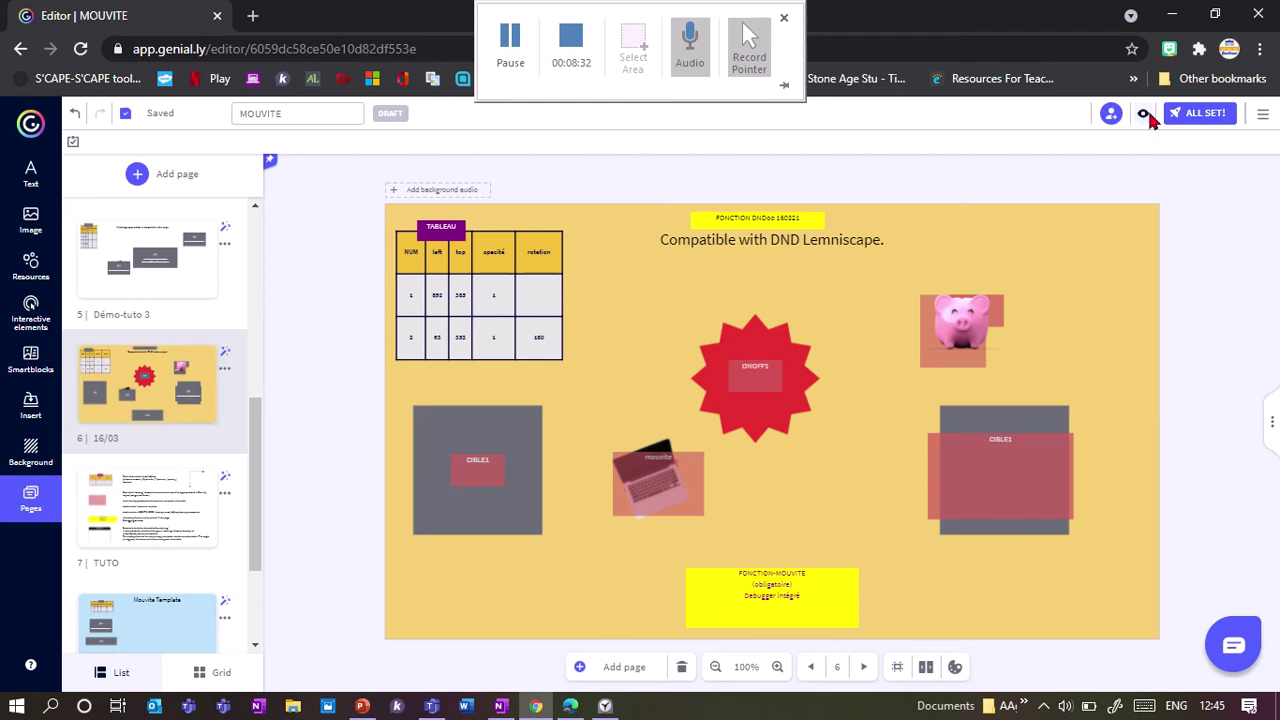
- In preview, drop the pig into the left grey box and glide the laptop into the right one
{"action": "left_click", "coordinate": [1145, 115]}
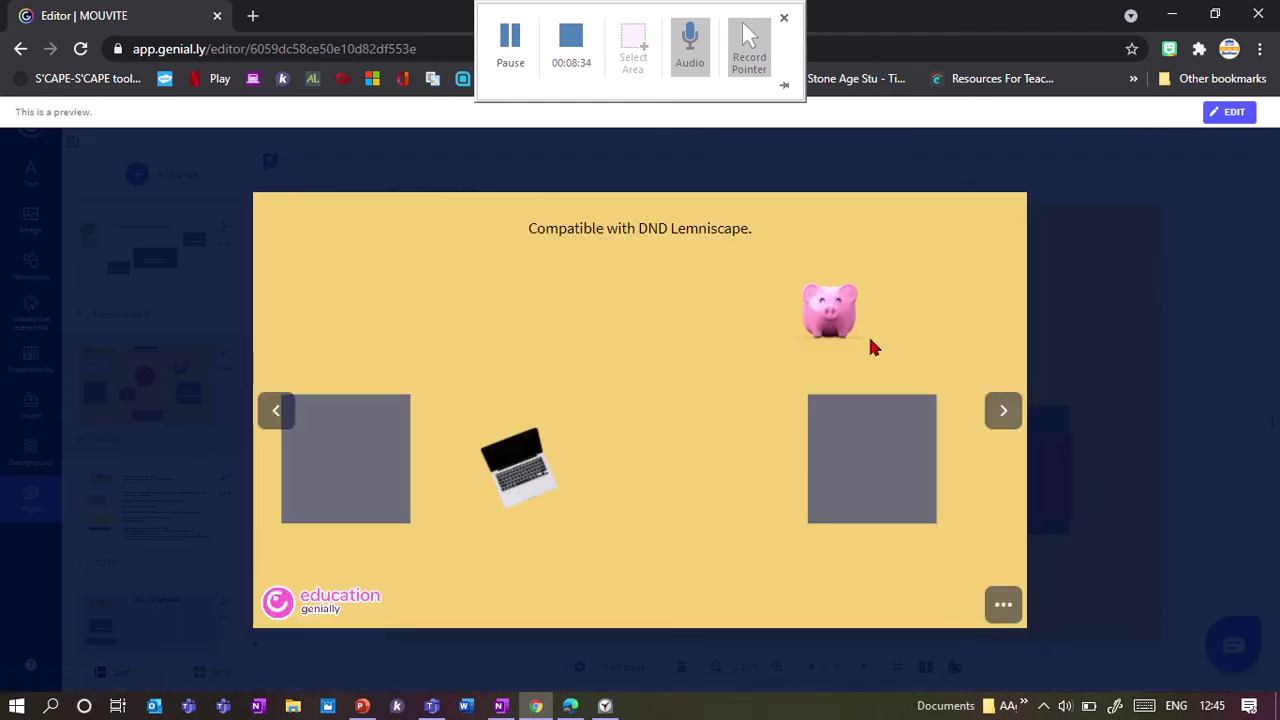
{"action": "left_click_drag", "start_coordinate": [828, 312], "coordinate": [362, 458]}
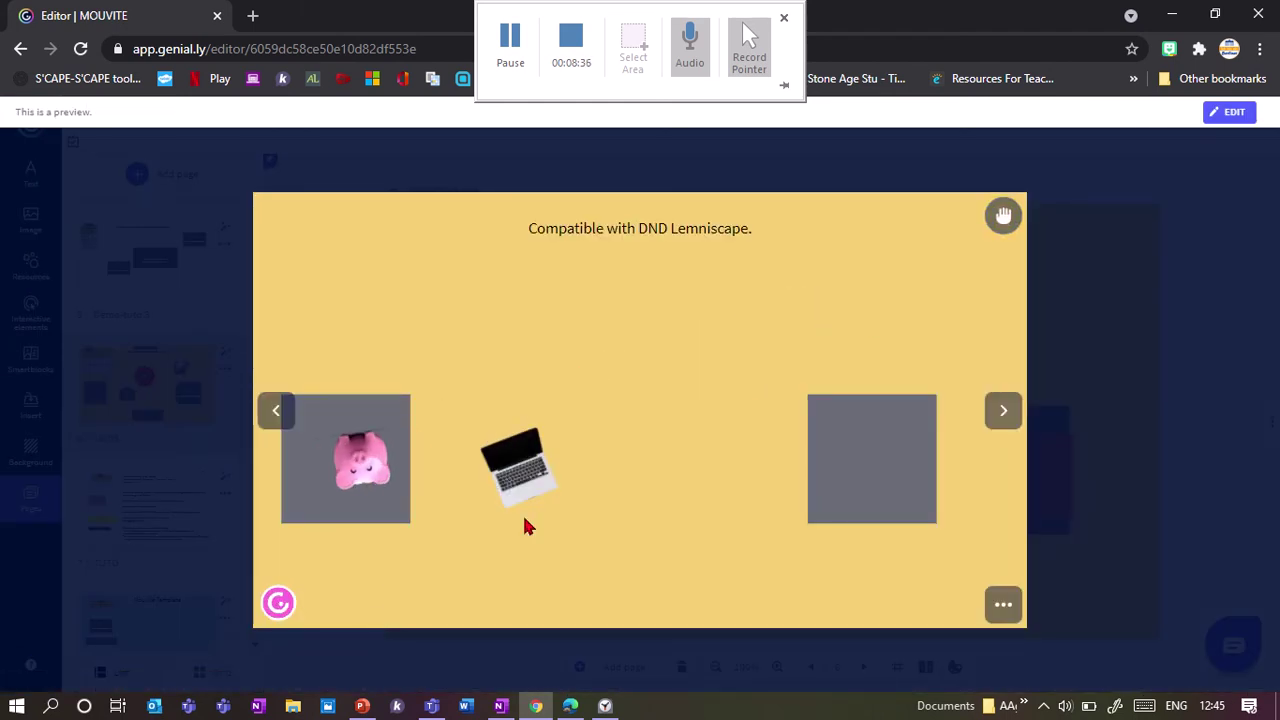
{"action": "left_click", "coordinate": [523, 484]}
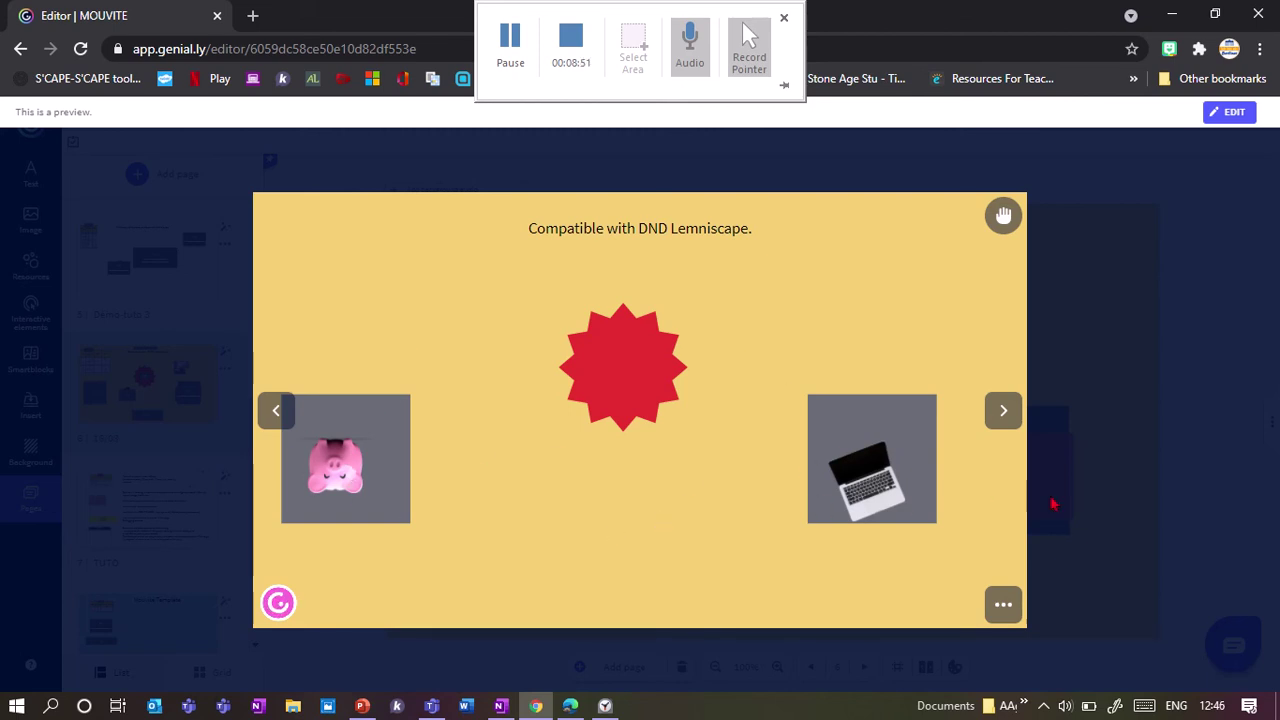
{"action": "left_click", "coordinate": [588, 56]}
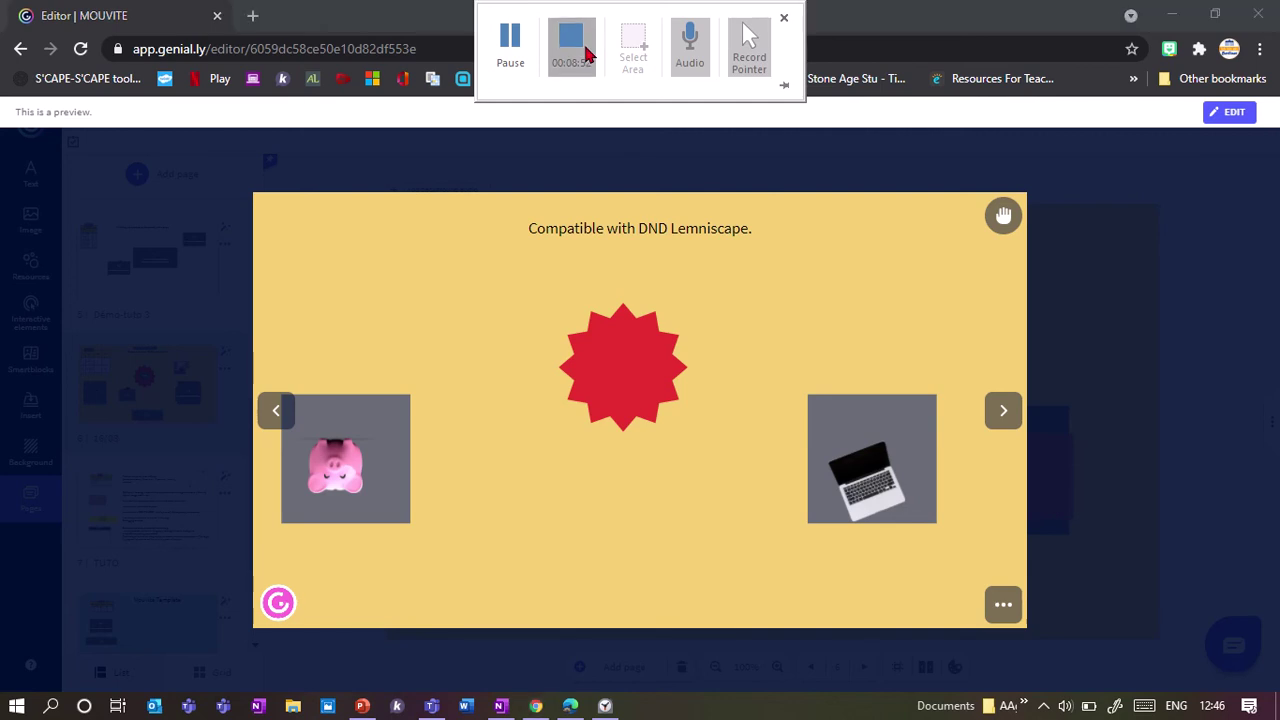